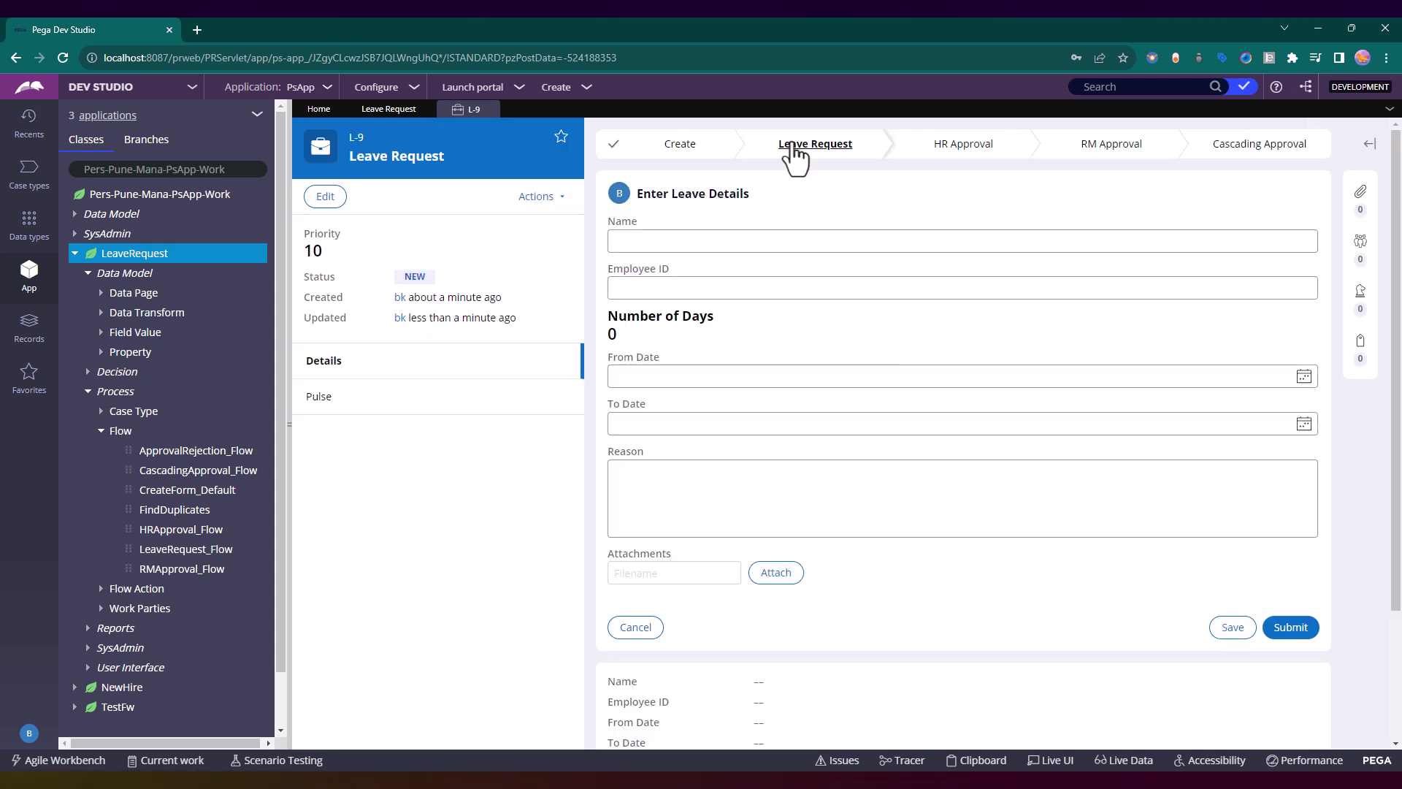
Review the steps of the Leave Request stage in case L-9 and submit its Enter Leave Details form
click(794, 145)
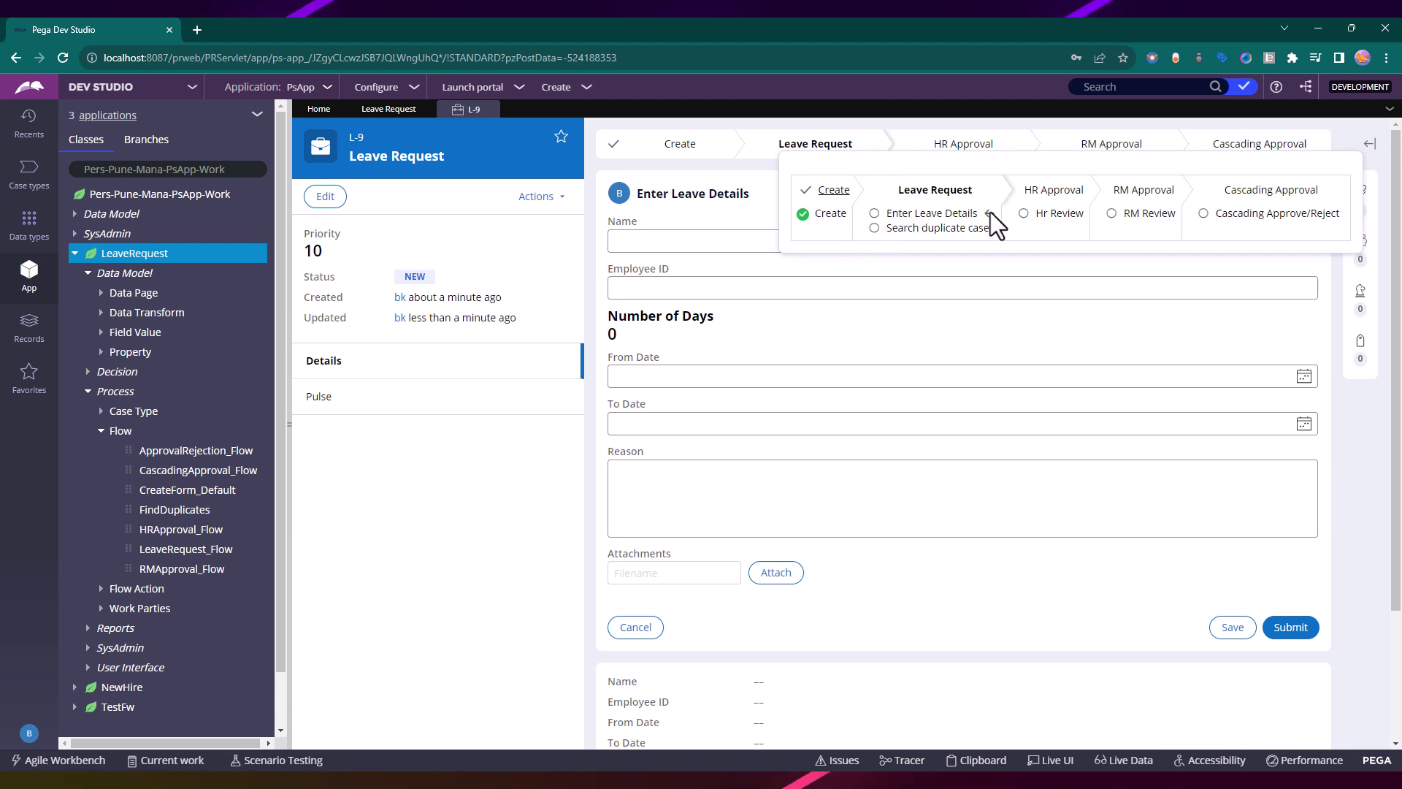
drag(978, 213, 885, 214)
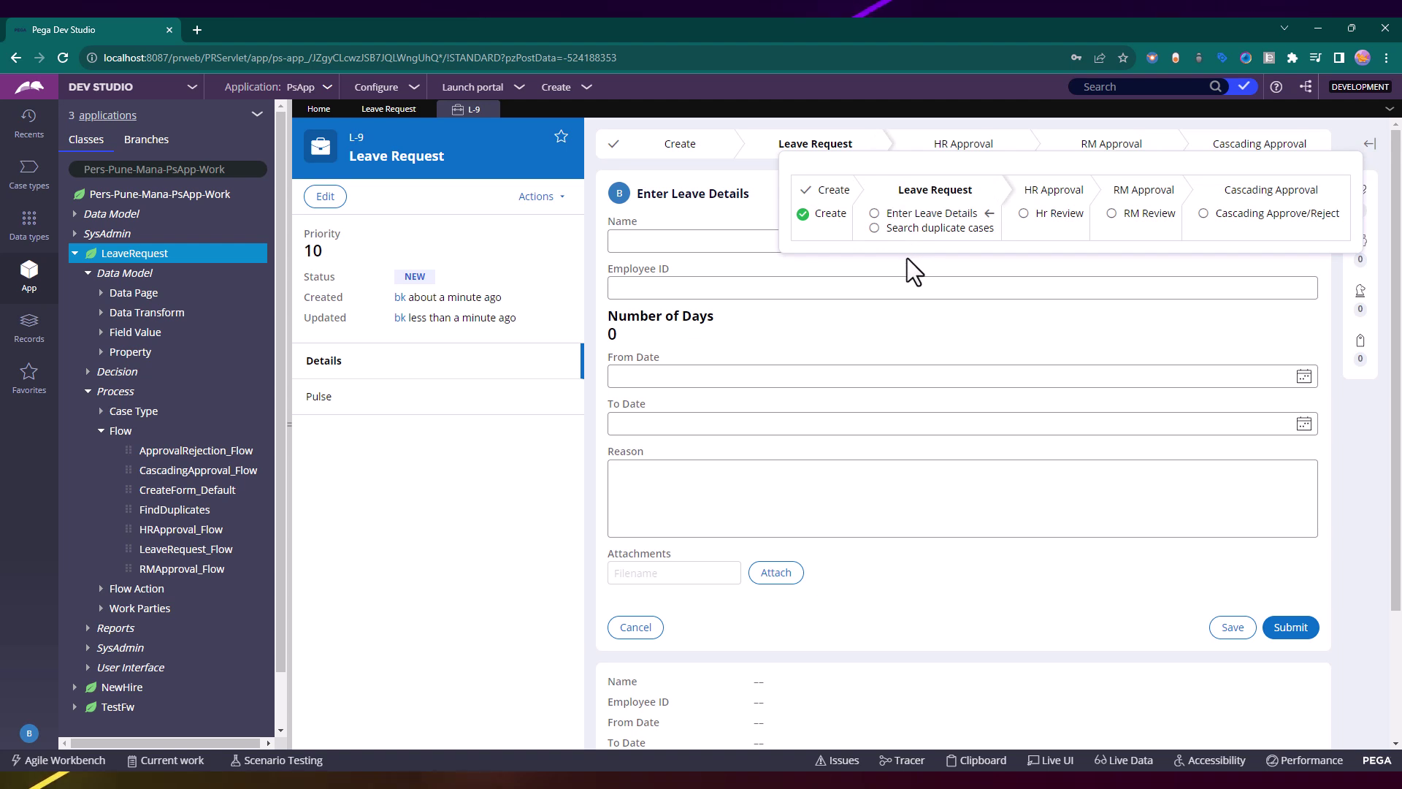
click(1294, 637)
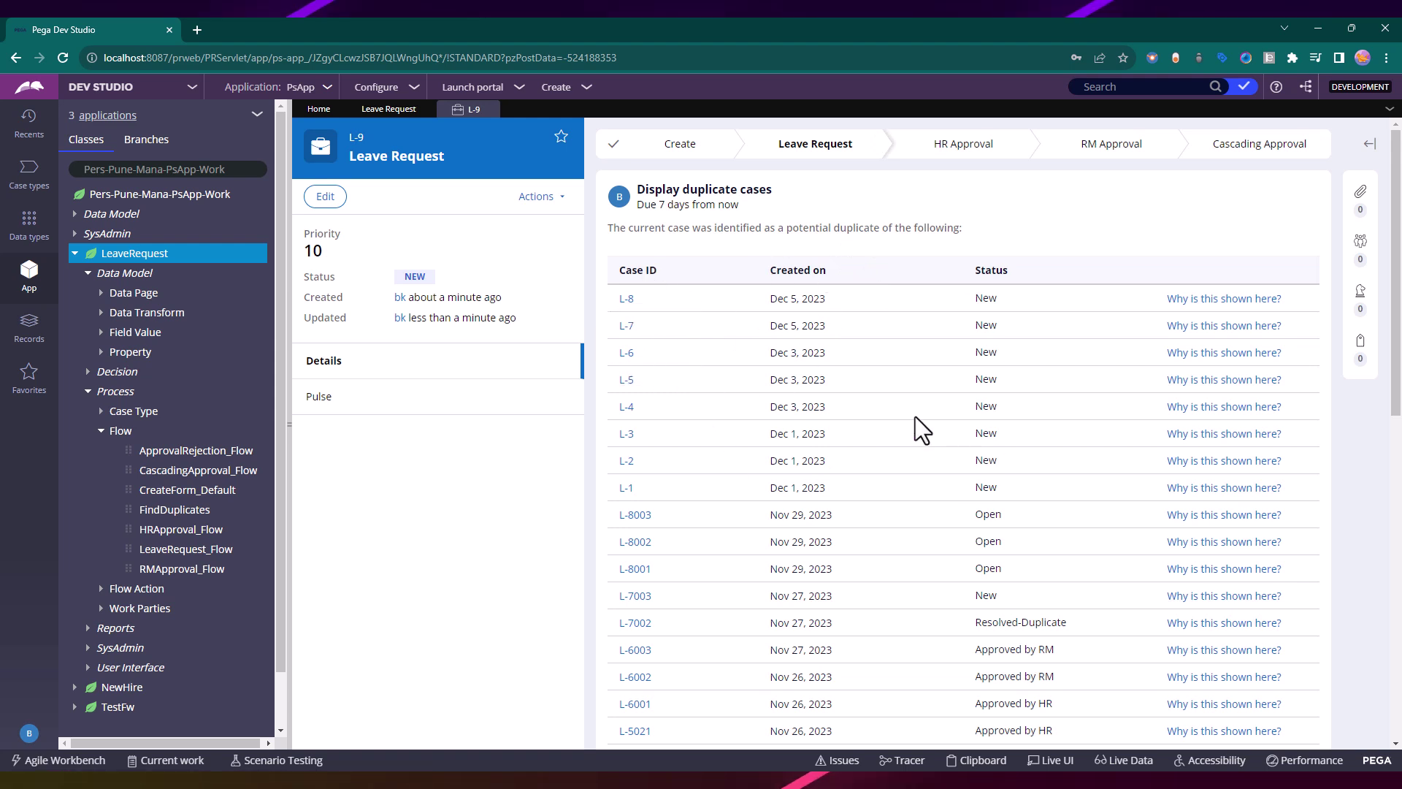
Compare the Leave Request case type's life cycle with the progress of the Leave Request stage in case L-9
click(398, 113)
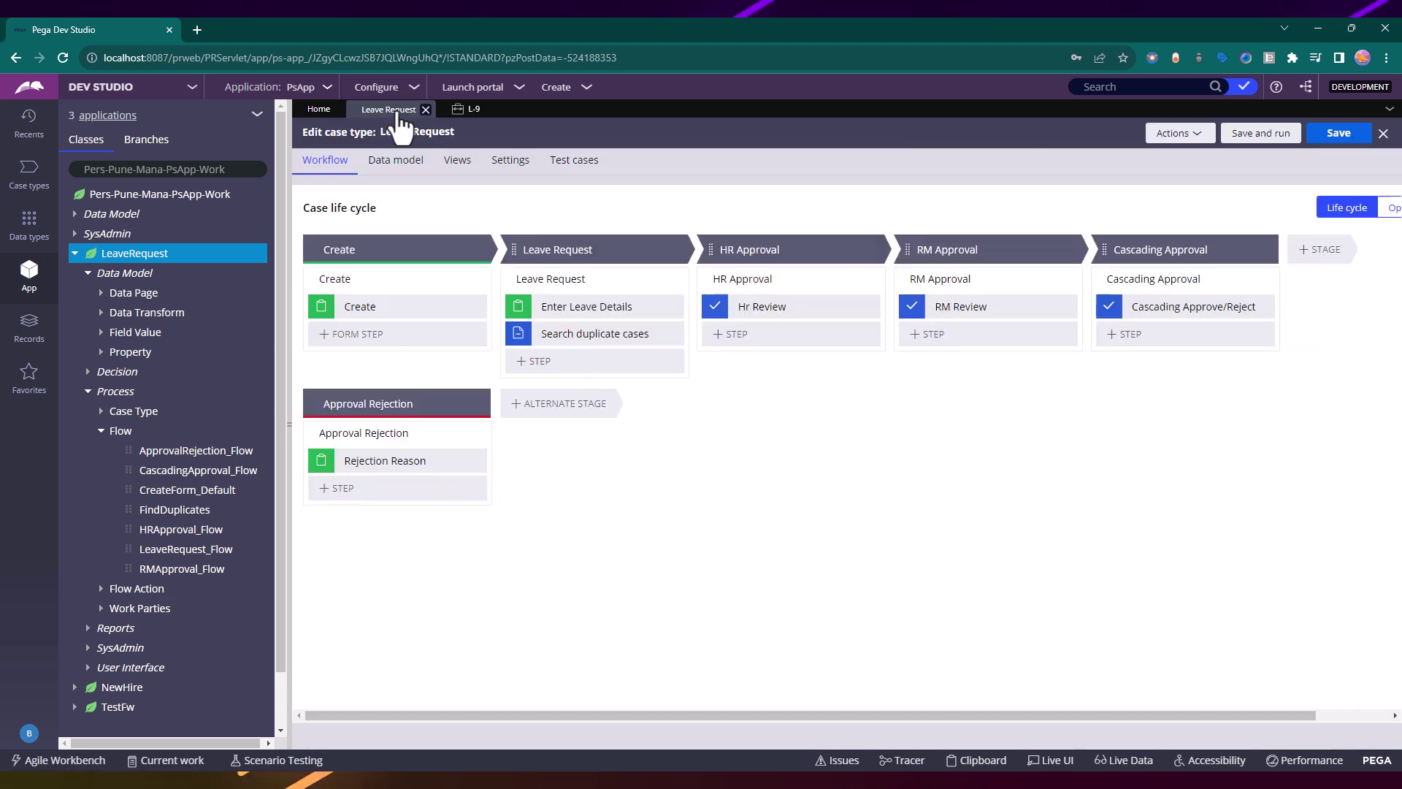
click(472, 109)
click(816, 144)
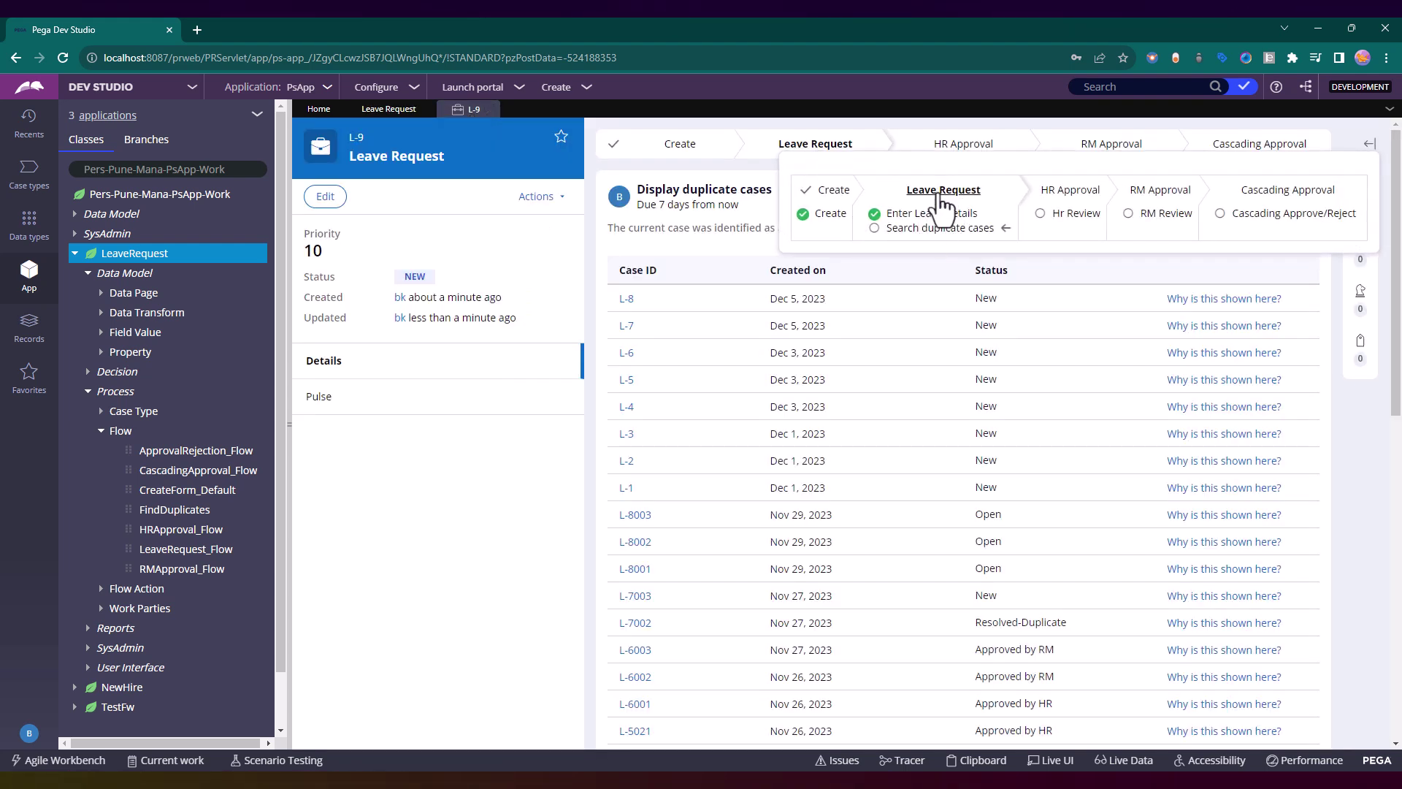
click(429, 470)
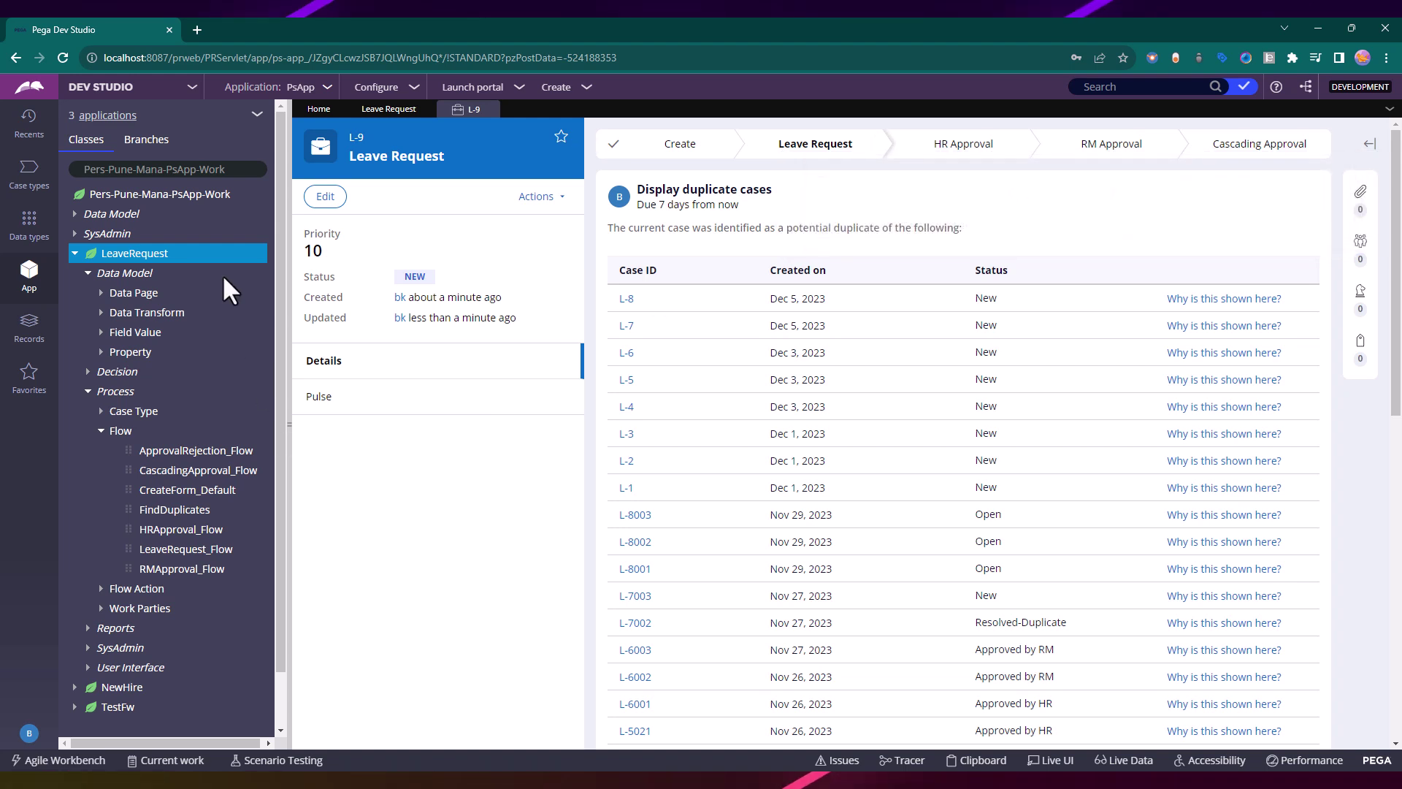
Open the LeaveRequest_Flow rule and start specializing it by circumstance
click(222, 175)
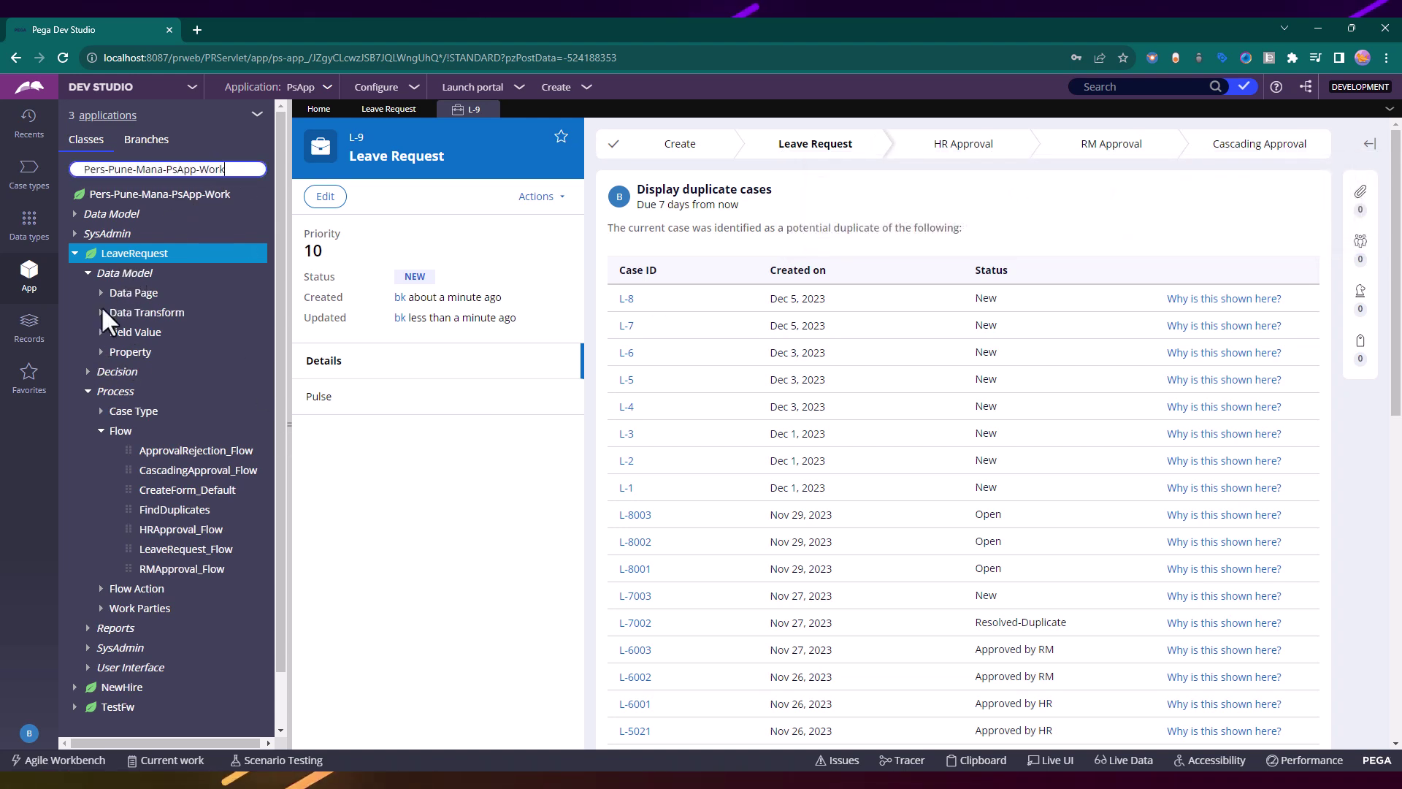
right_click(170, 551)
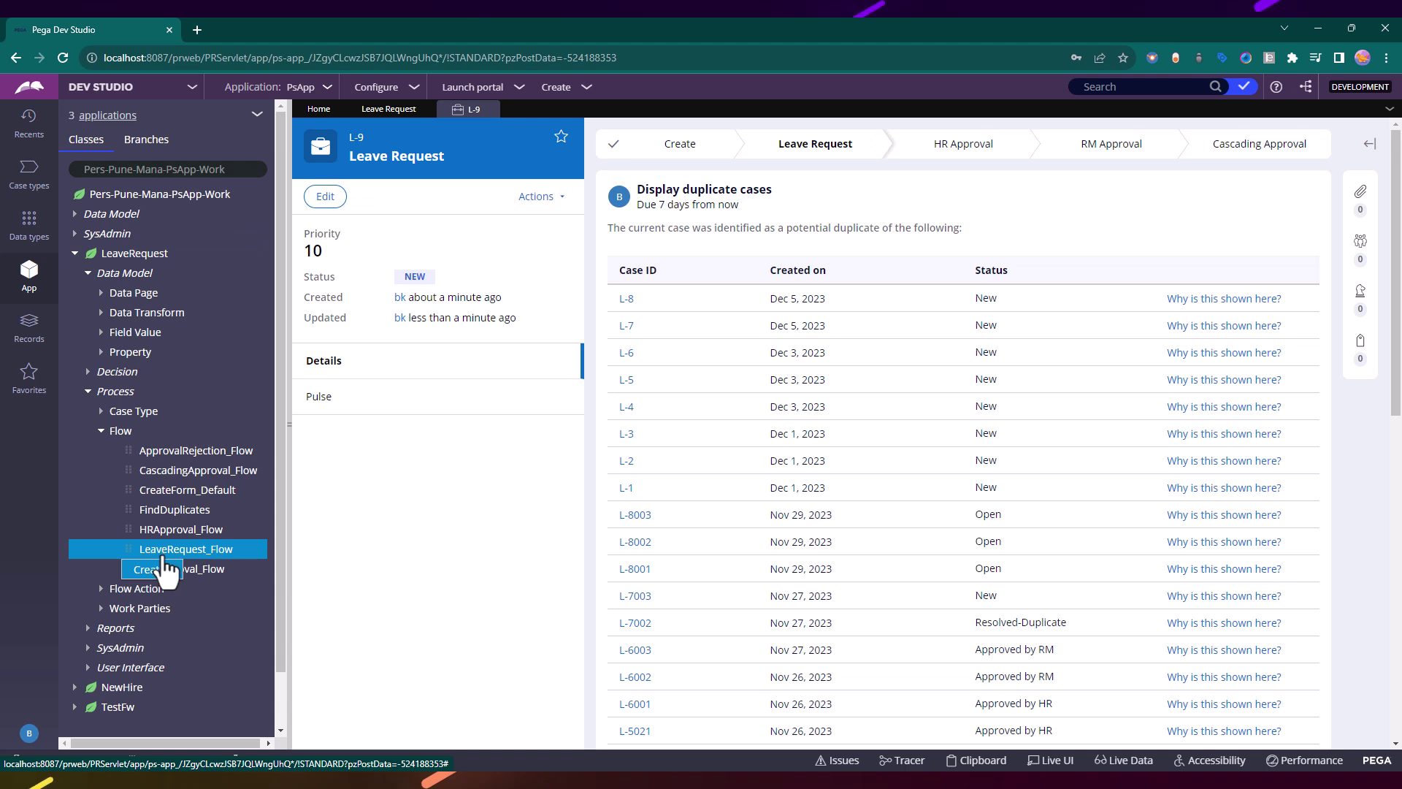
click(154, 571)
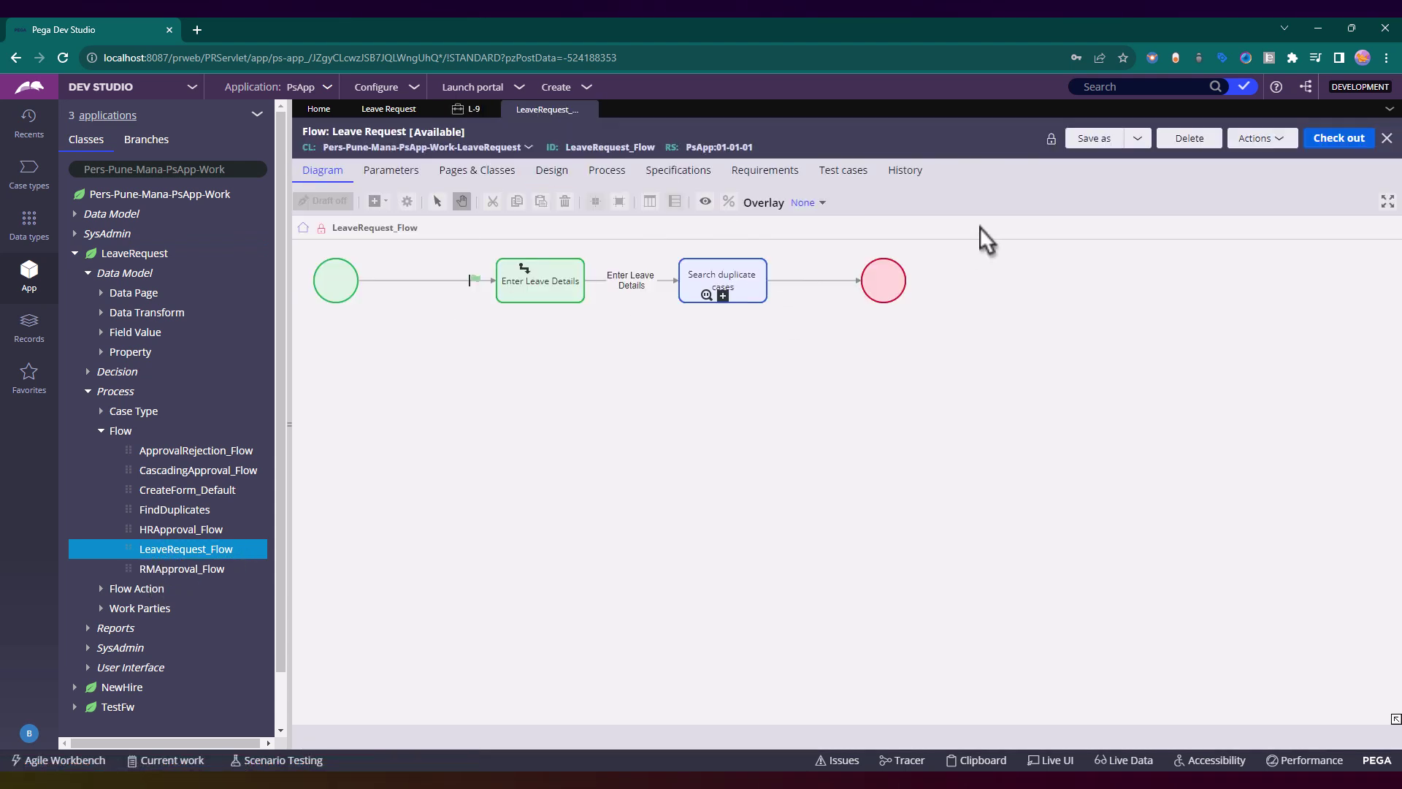
click(1135, 141)
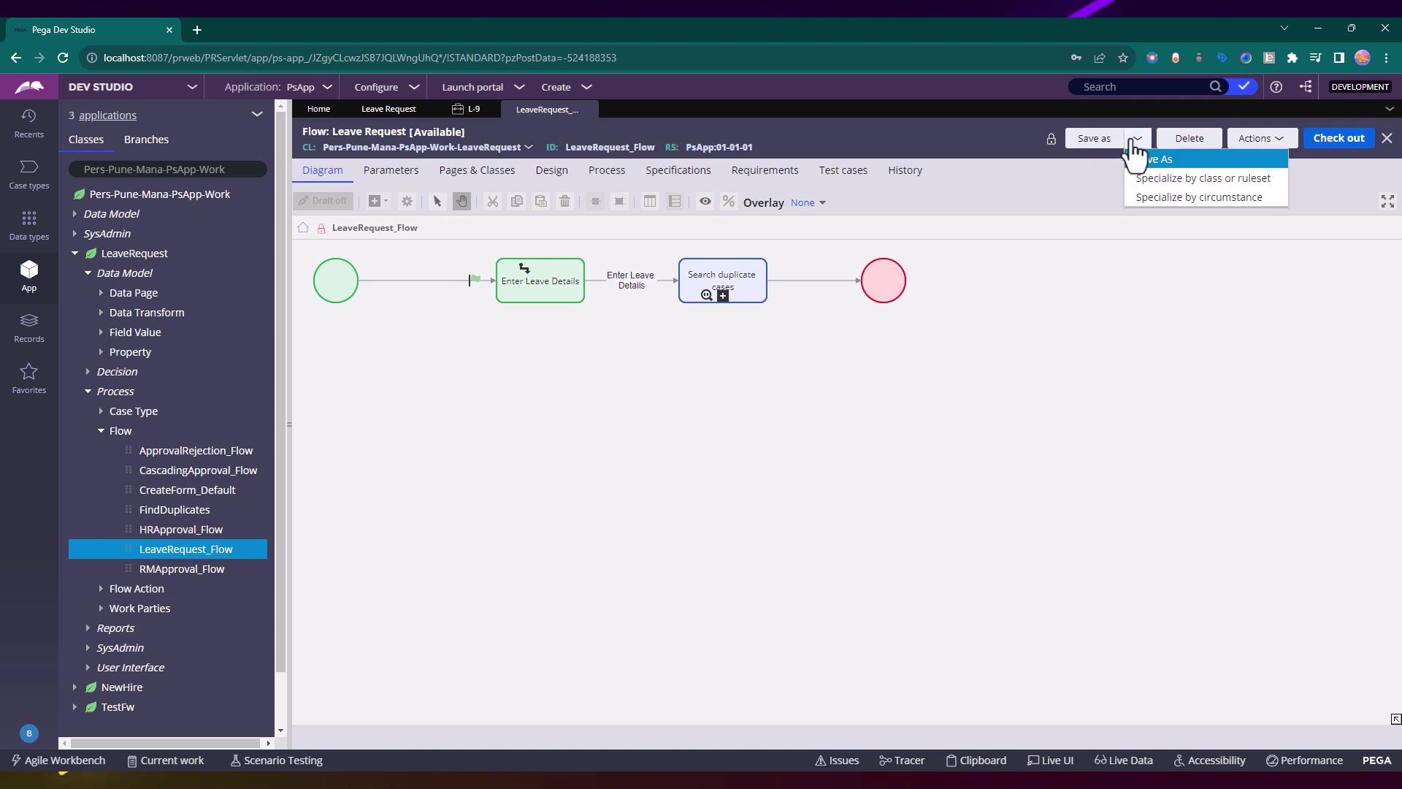
click(1145, 198)
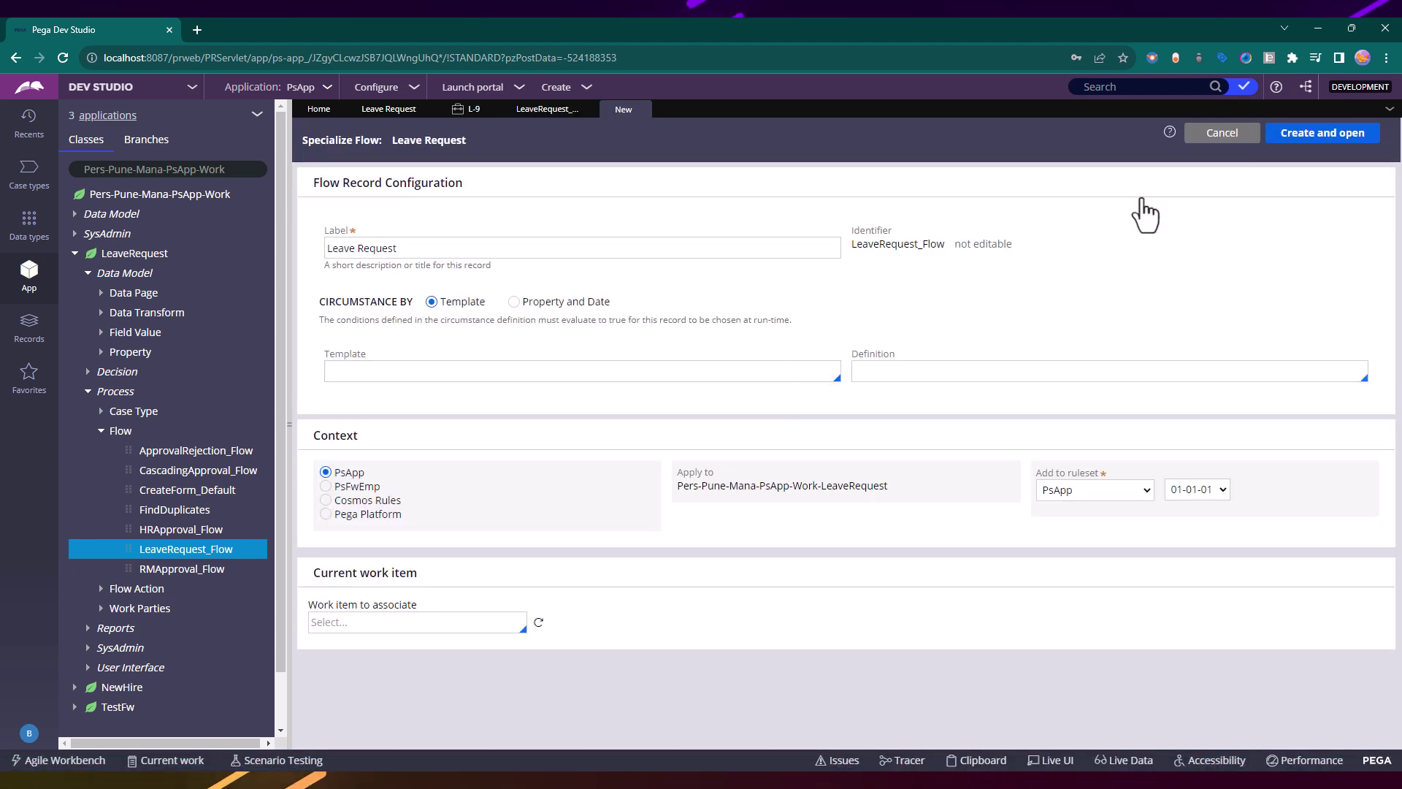
Circumstance the flow by Property and Date, using .pxCreateDateTime as the date property
click(541, 304)
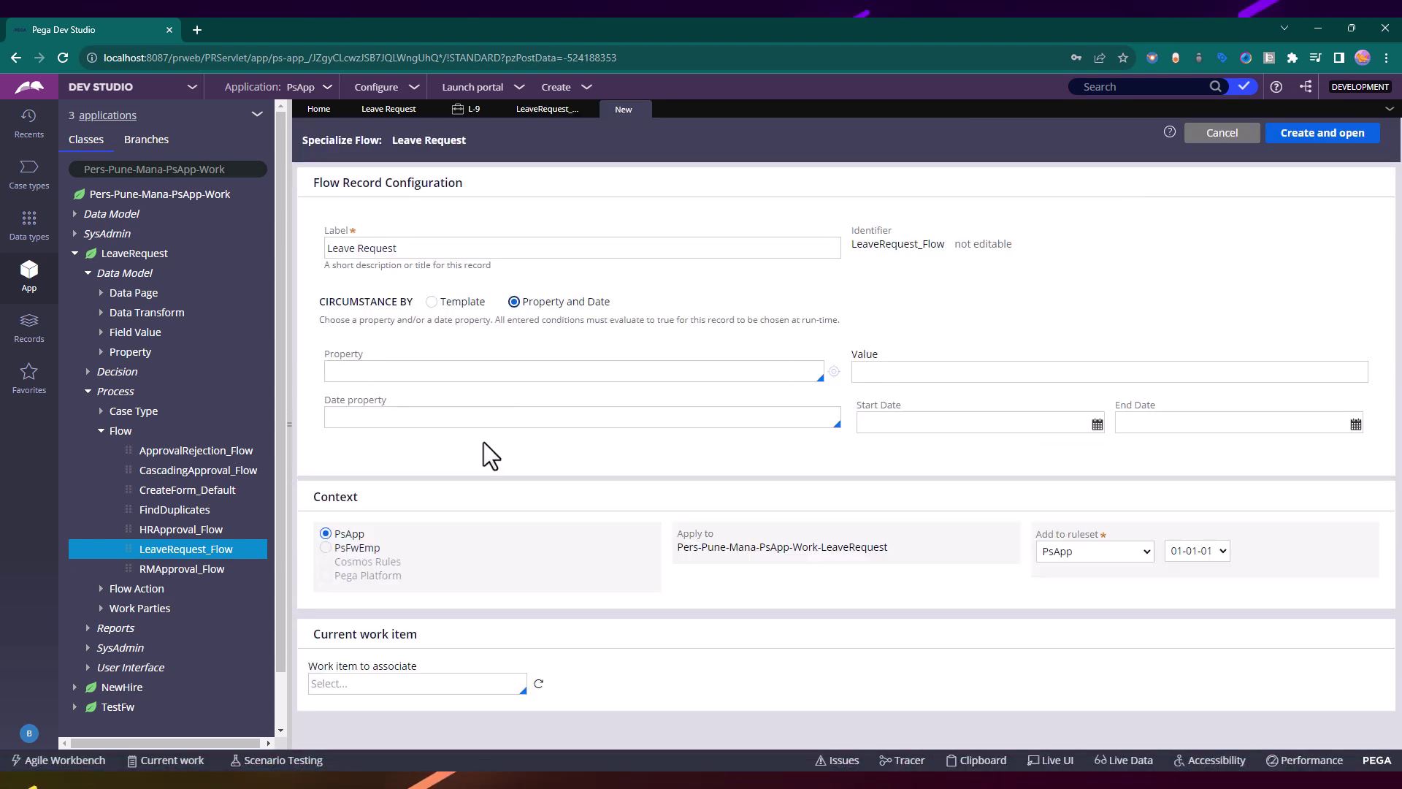
click(473, 414)
text(.px)
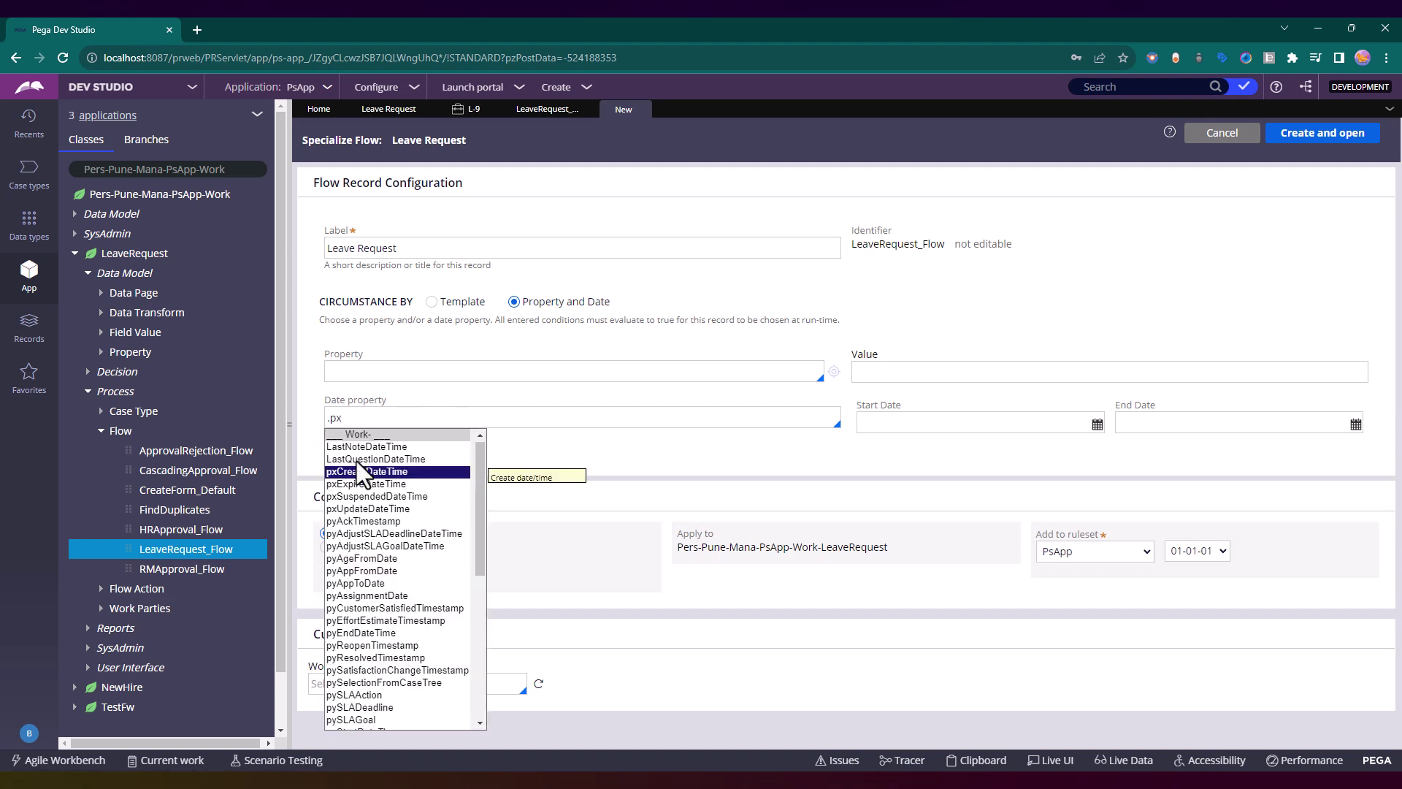
click(352, 471)
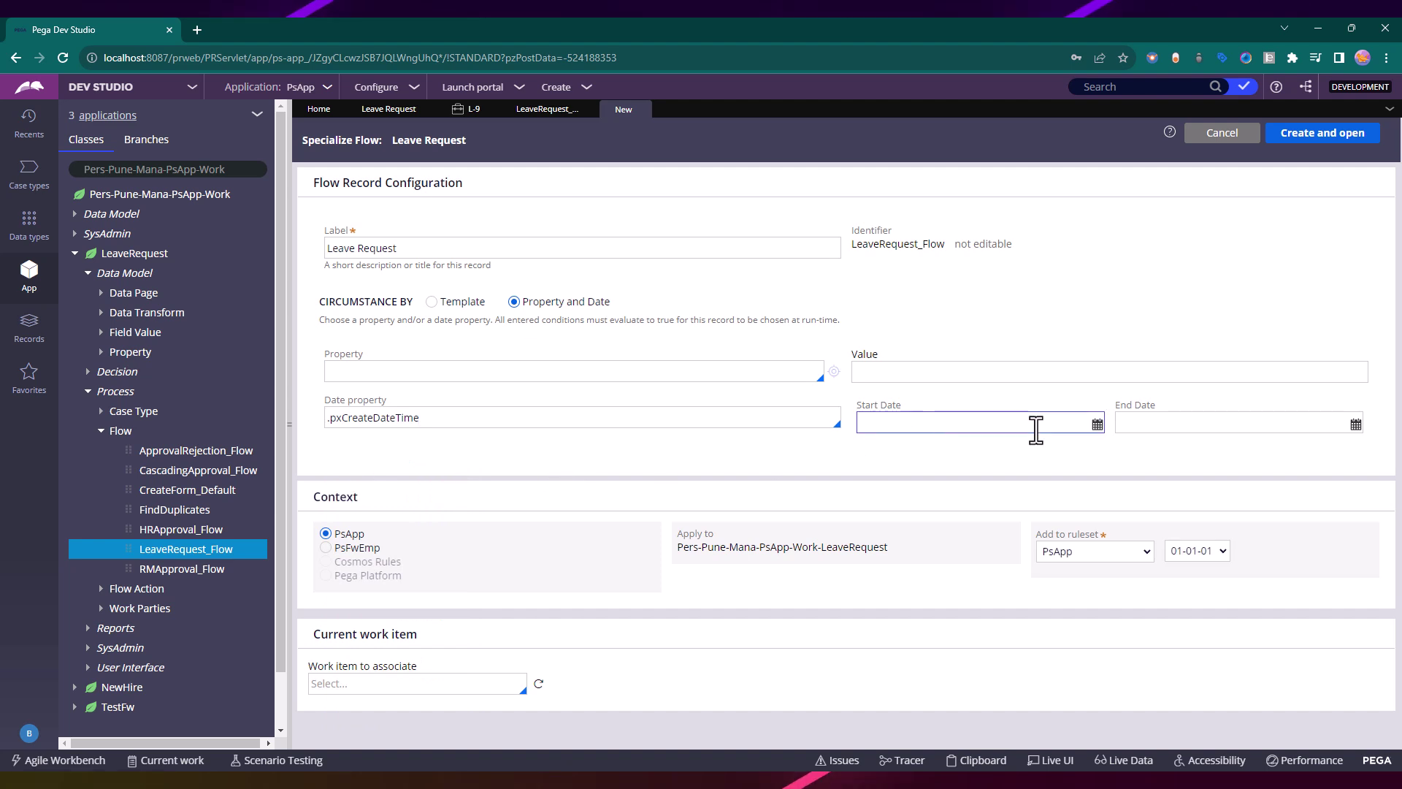
Set the circumstance's start date to 12/6/2023 5:43 AM, and create and open the specialized flow
click(1097, 426)
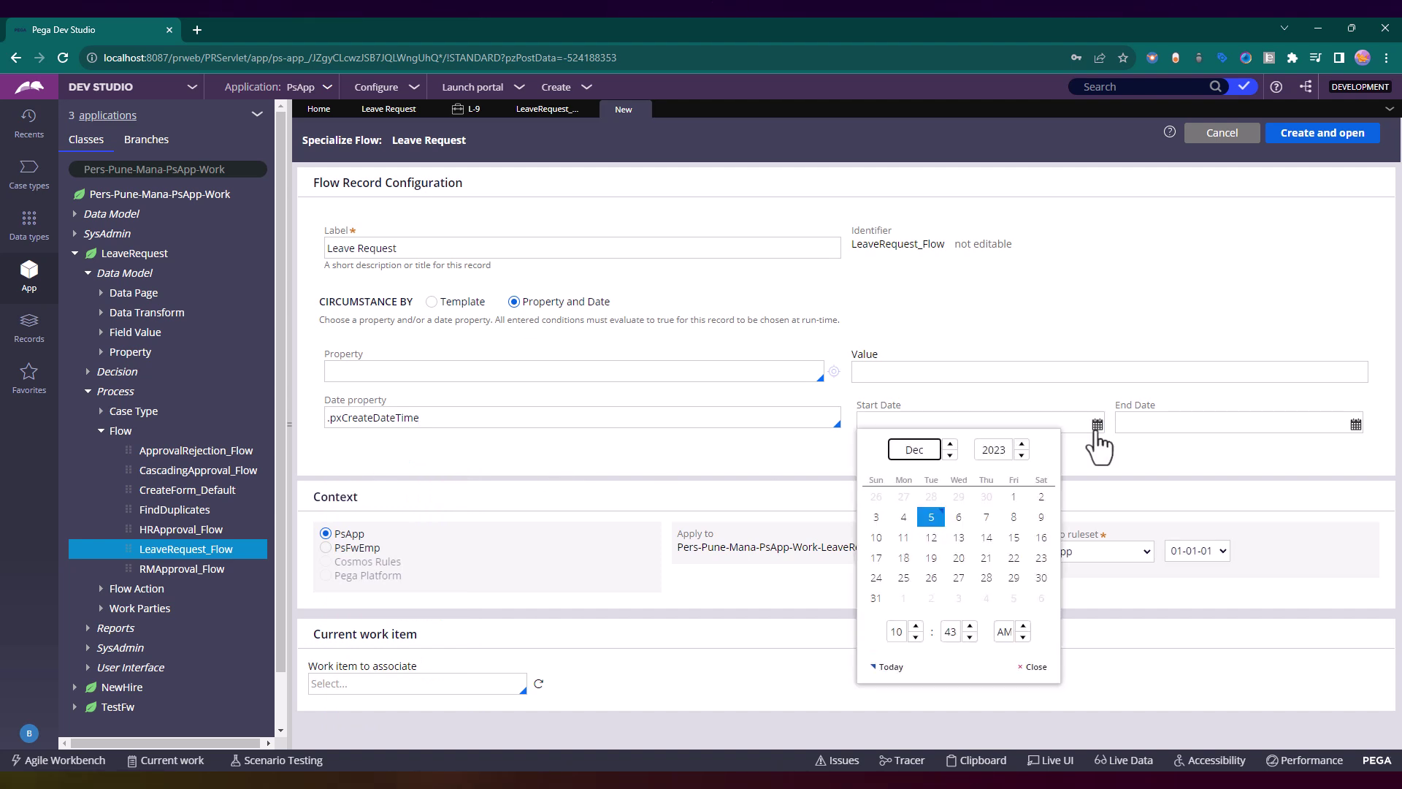
click(960, 518)
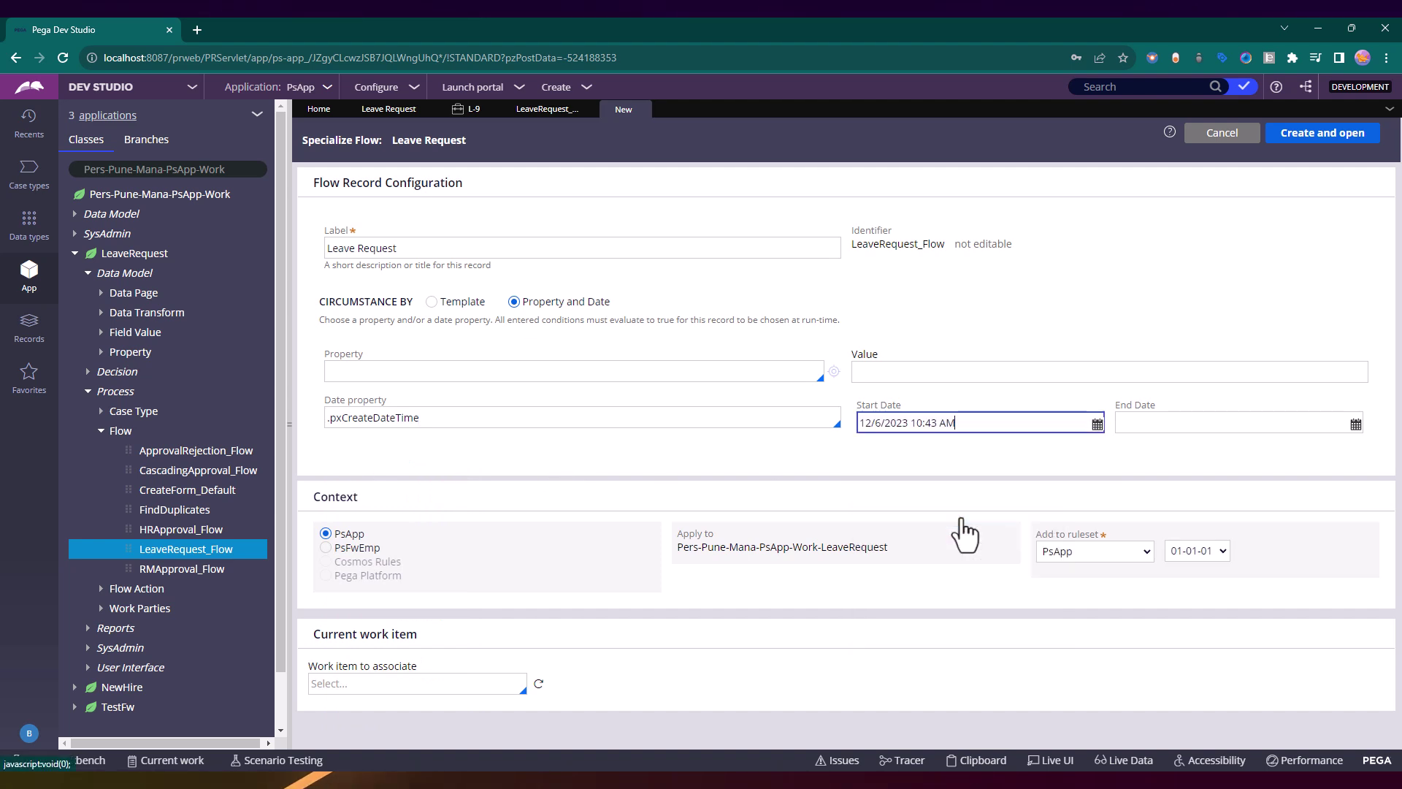
click(1097, 424)
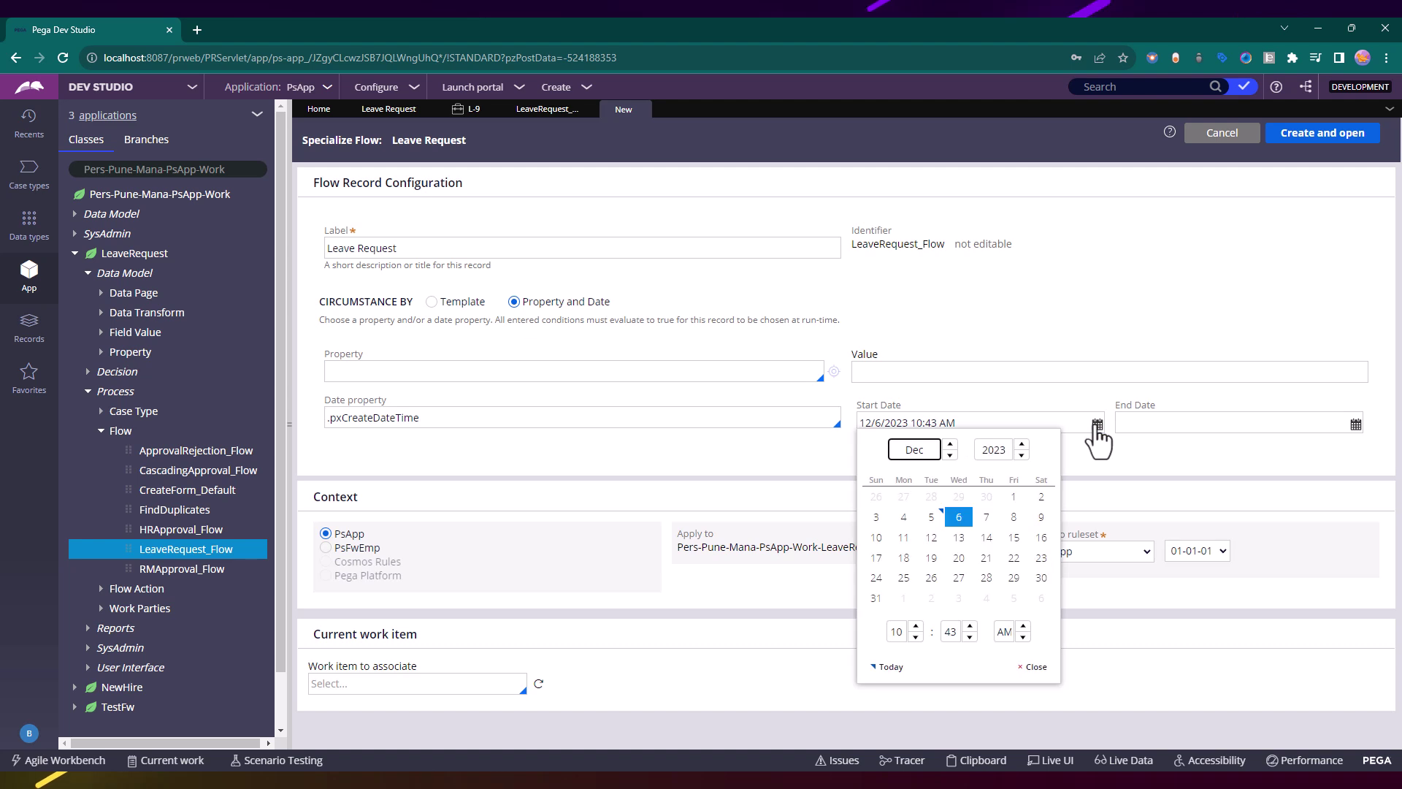
click(914, 636)
click(915, 637)
click(914, 637)
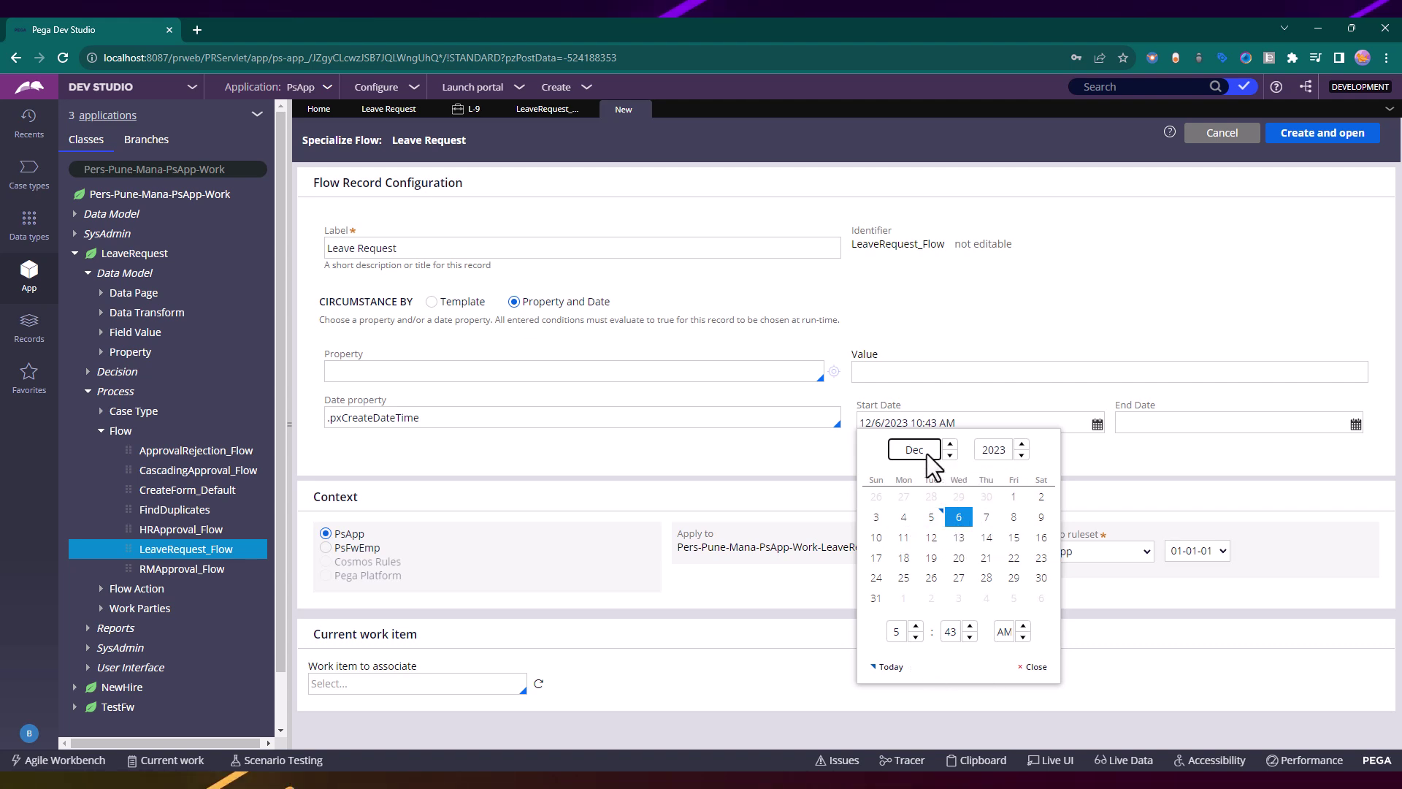
click(963, 520)
click(1321, 139)
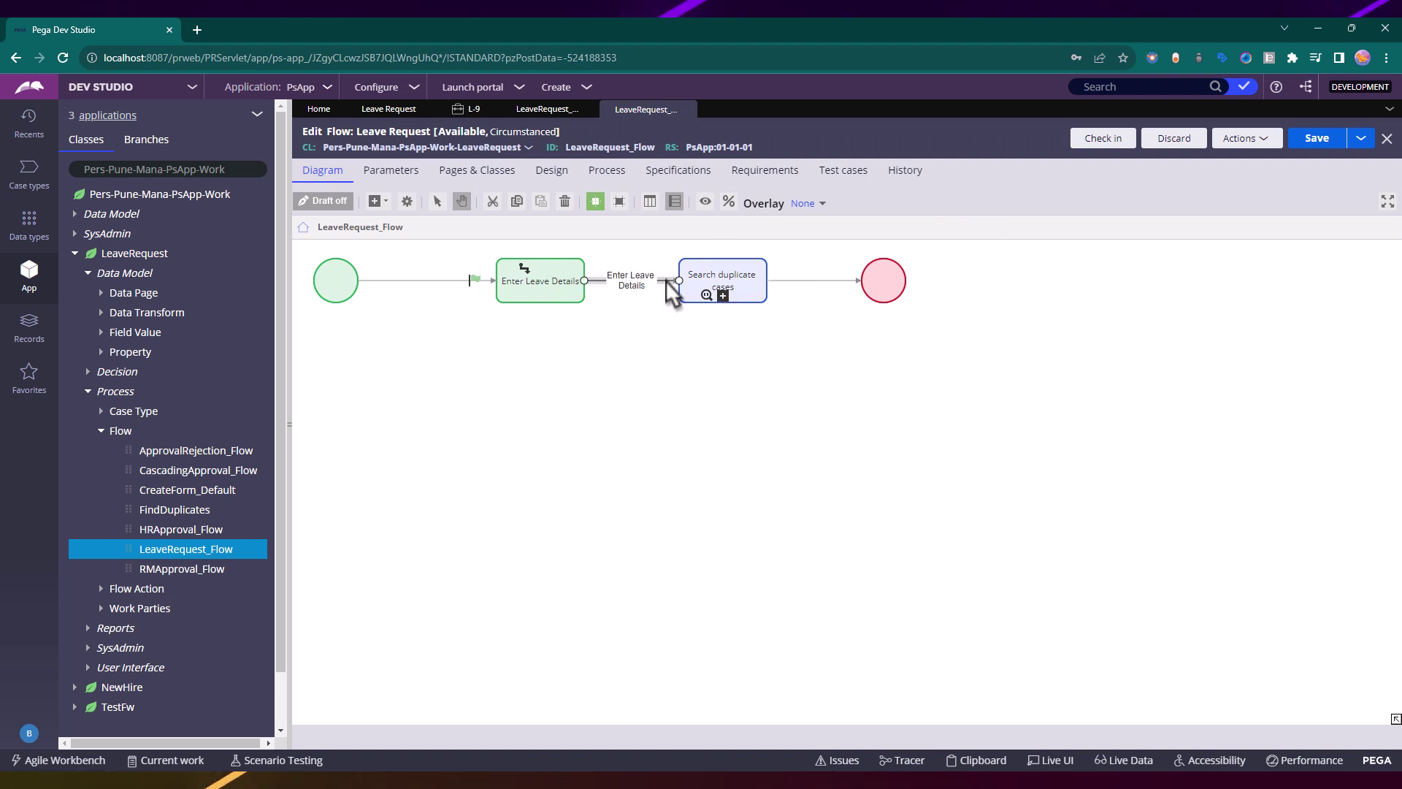
Detach the Enter Leave Details connector from Search duplicate cases and add an assignment shape below the flow
drag(679, 283, 614, 387)
right_click(634, 425)
mouse_move(665, 436)
click(808, 438)
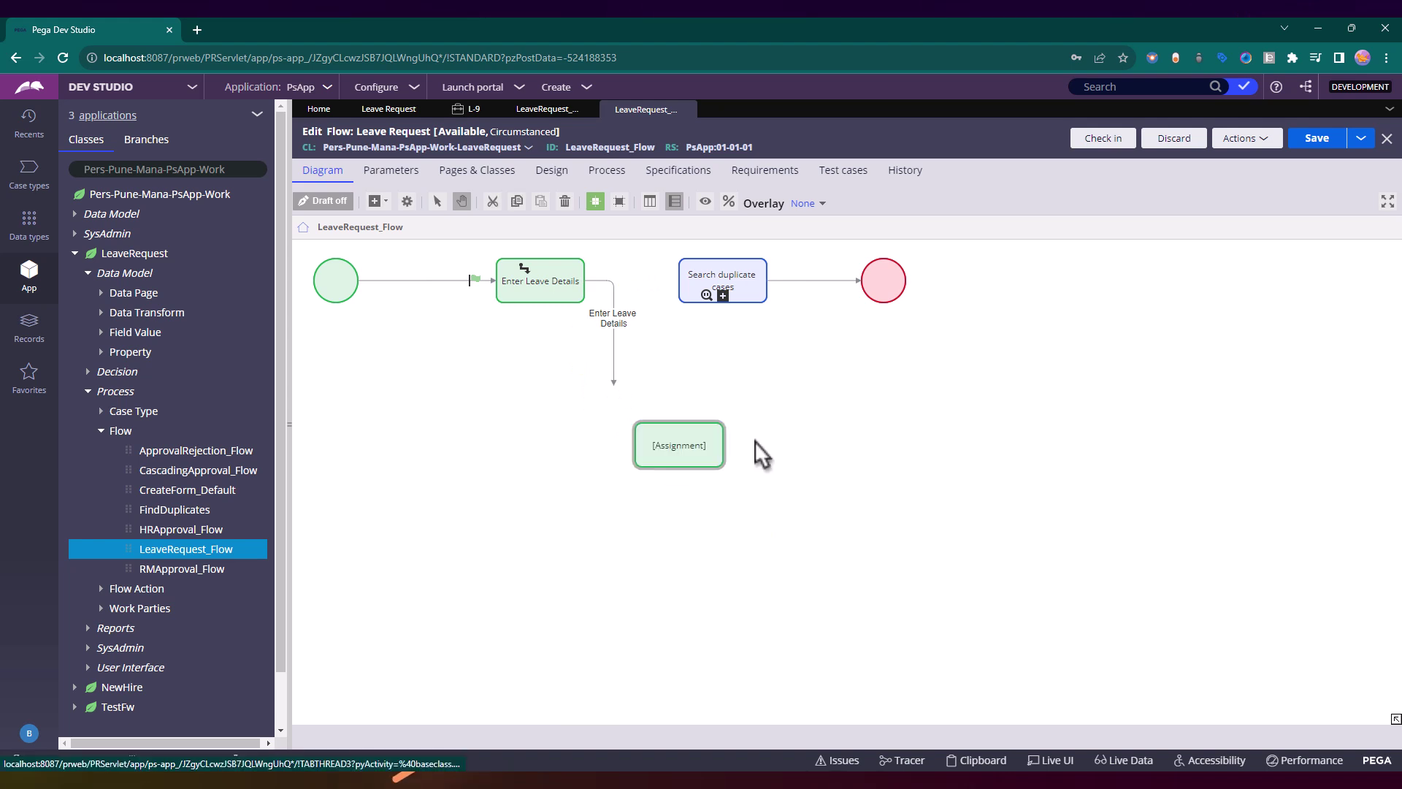
Name the new assignment Circumstanced Flow in its properties and submit them
double_click(677, 444)
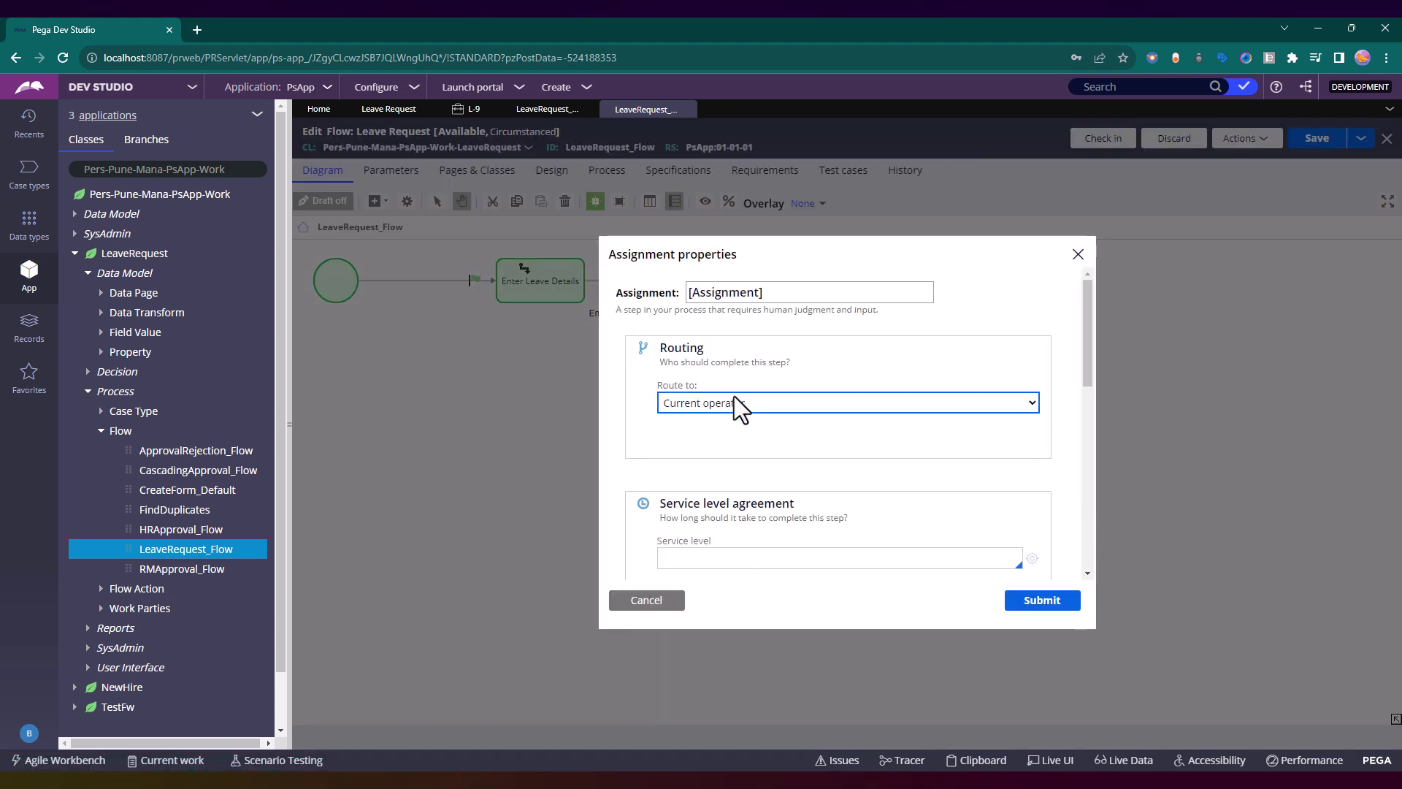
triple_click(741, 293)
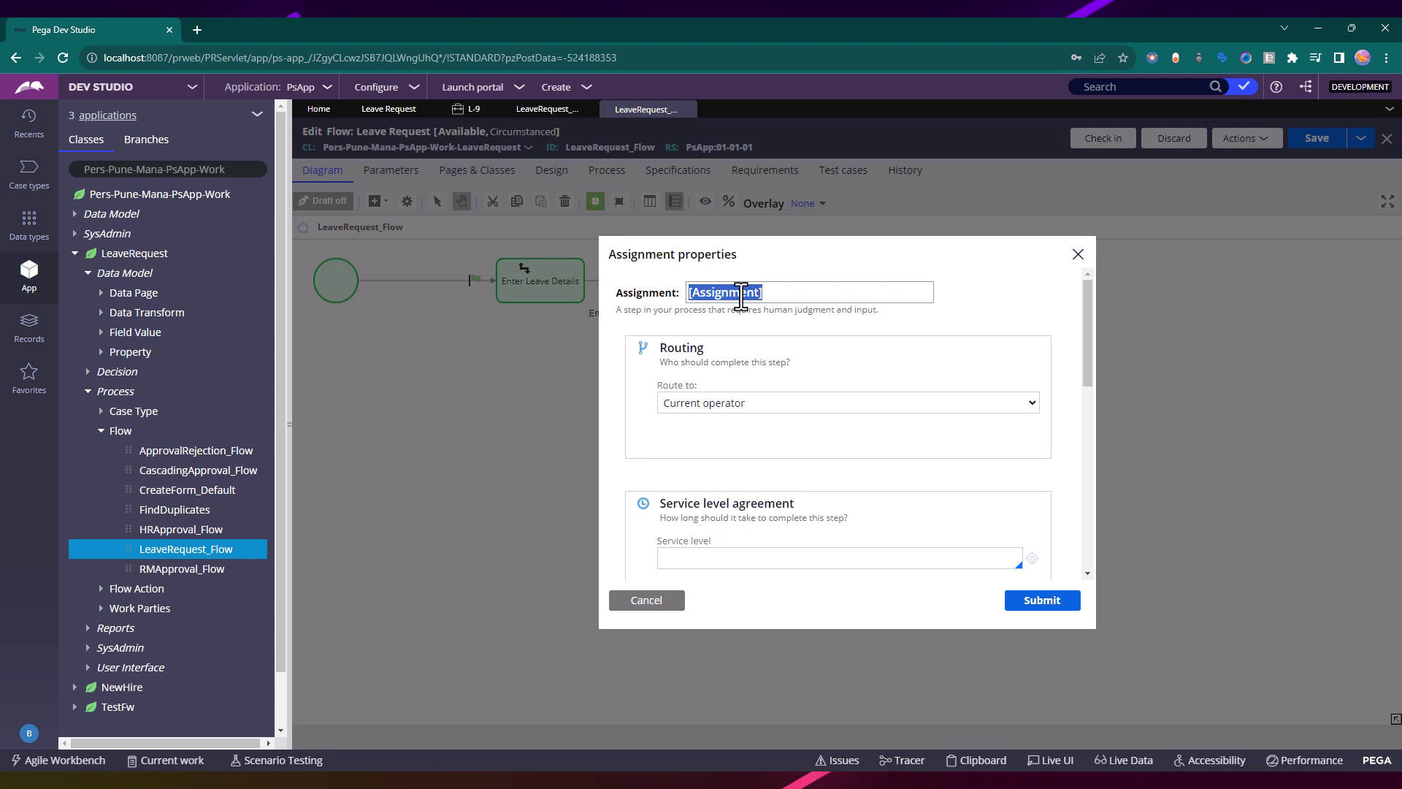
text(After)
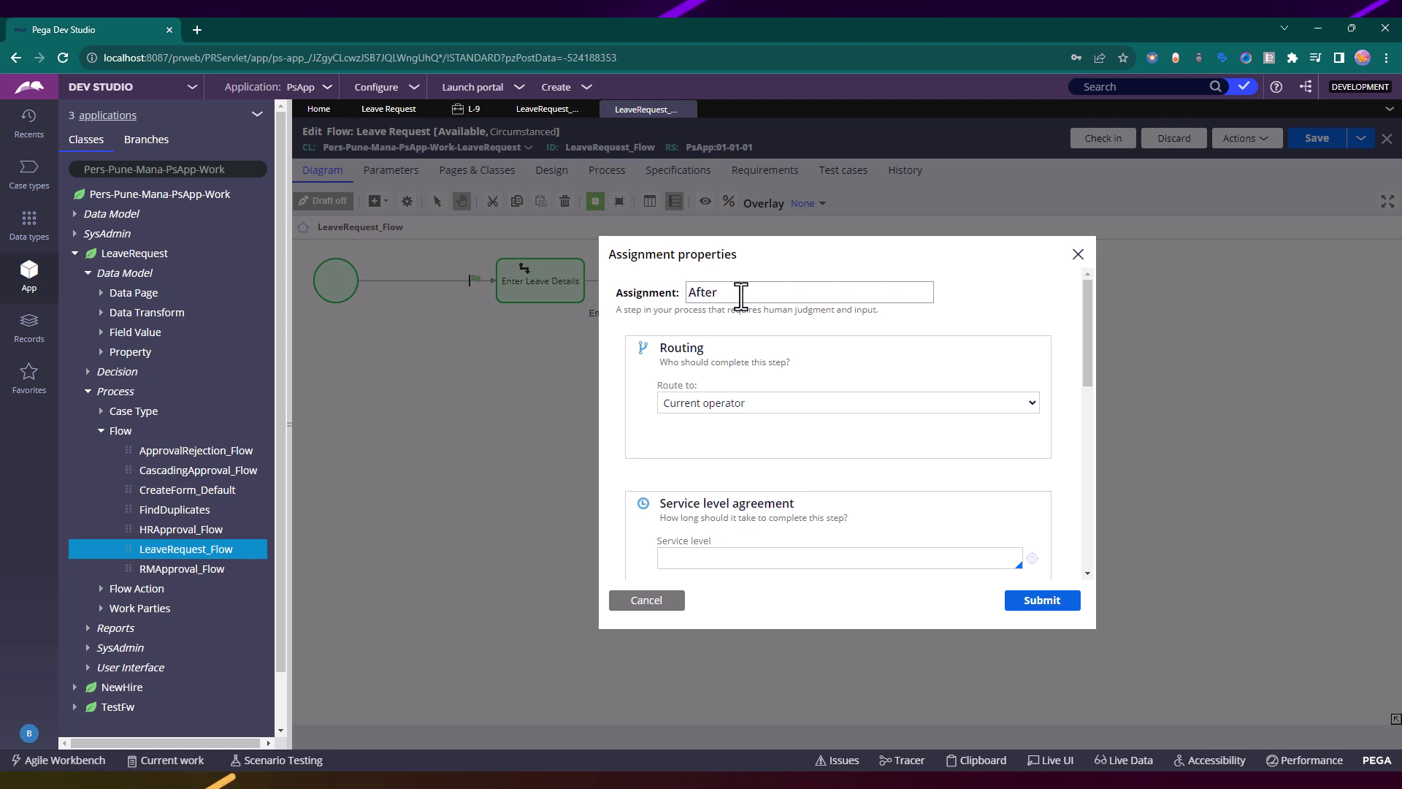
key(BackSpace)
key(BackSpace)
key(BackSpace)
key(BackSpace)
key(BackSpace)
key(BackSpace)
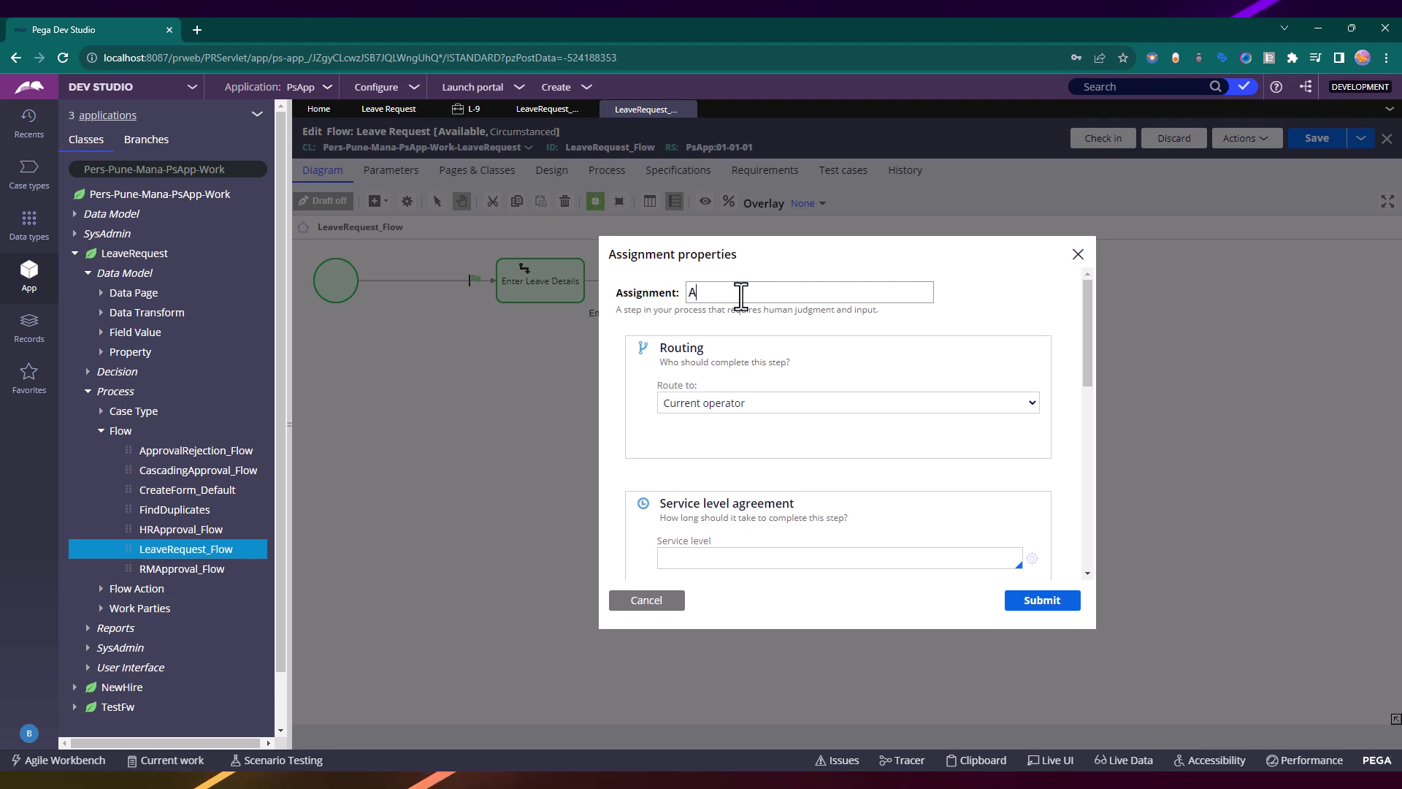
text(A)
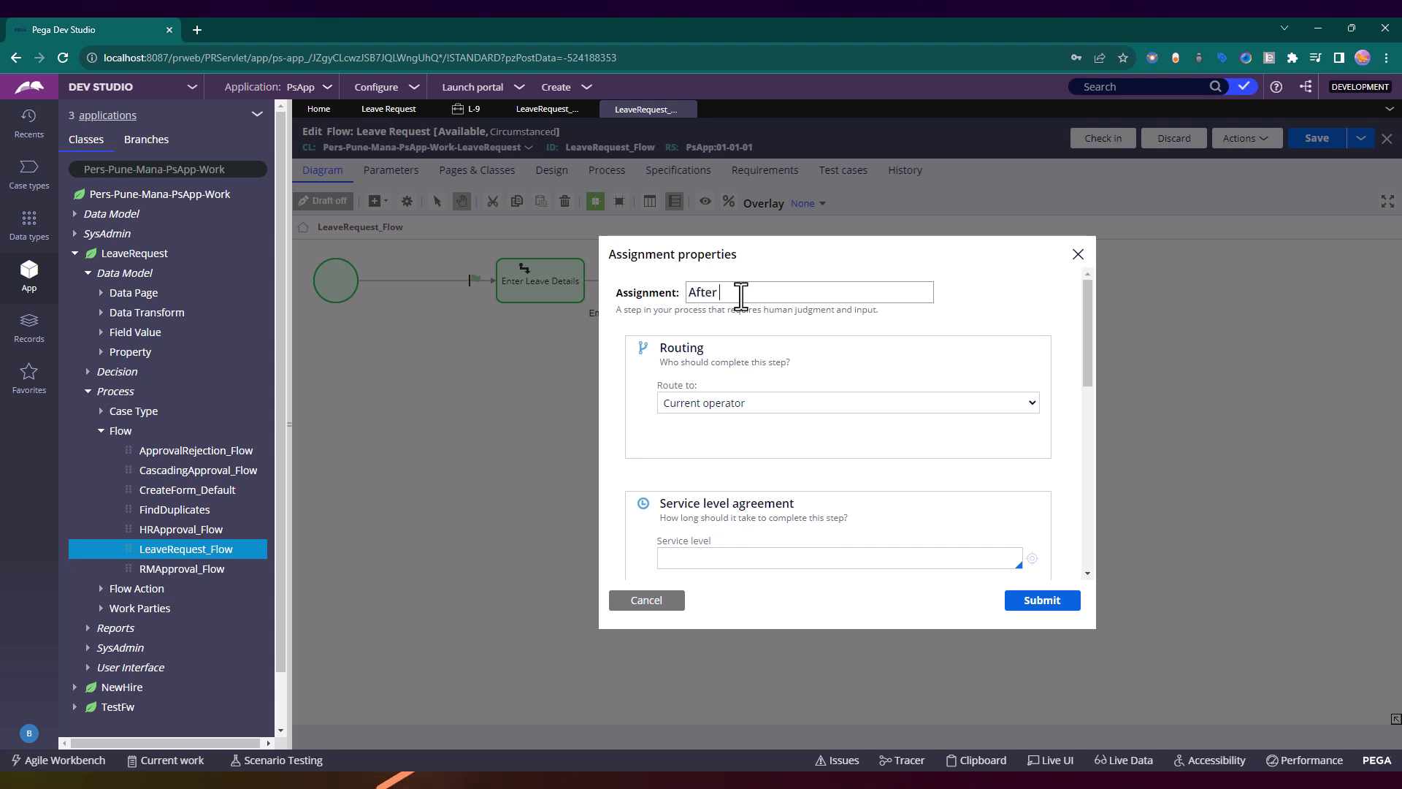
text(C)
key(BackSpace)
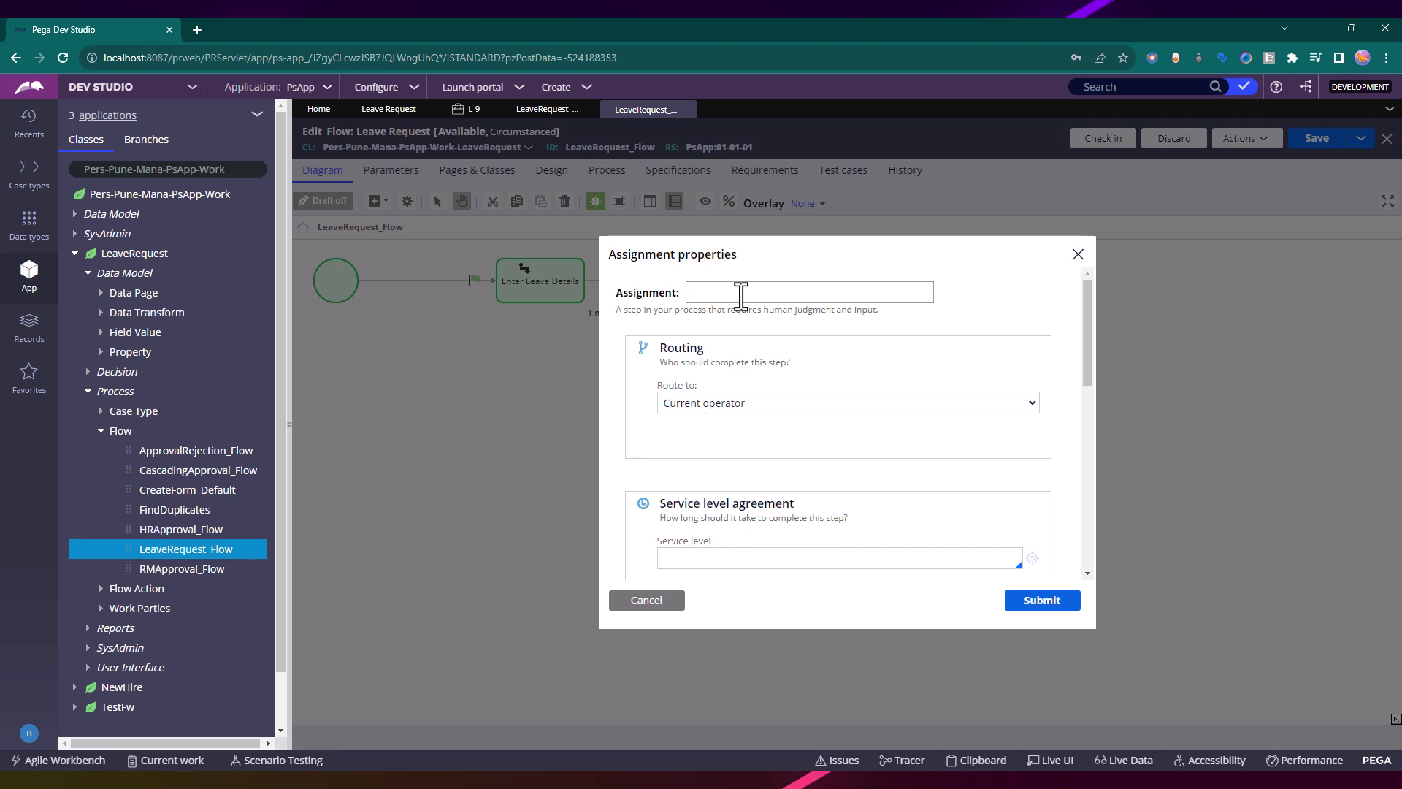
text(Circumstanc)
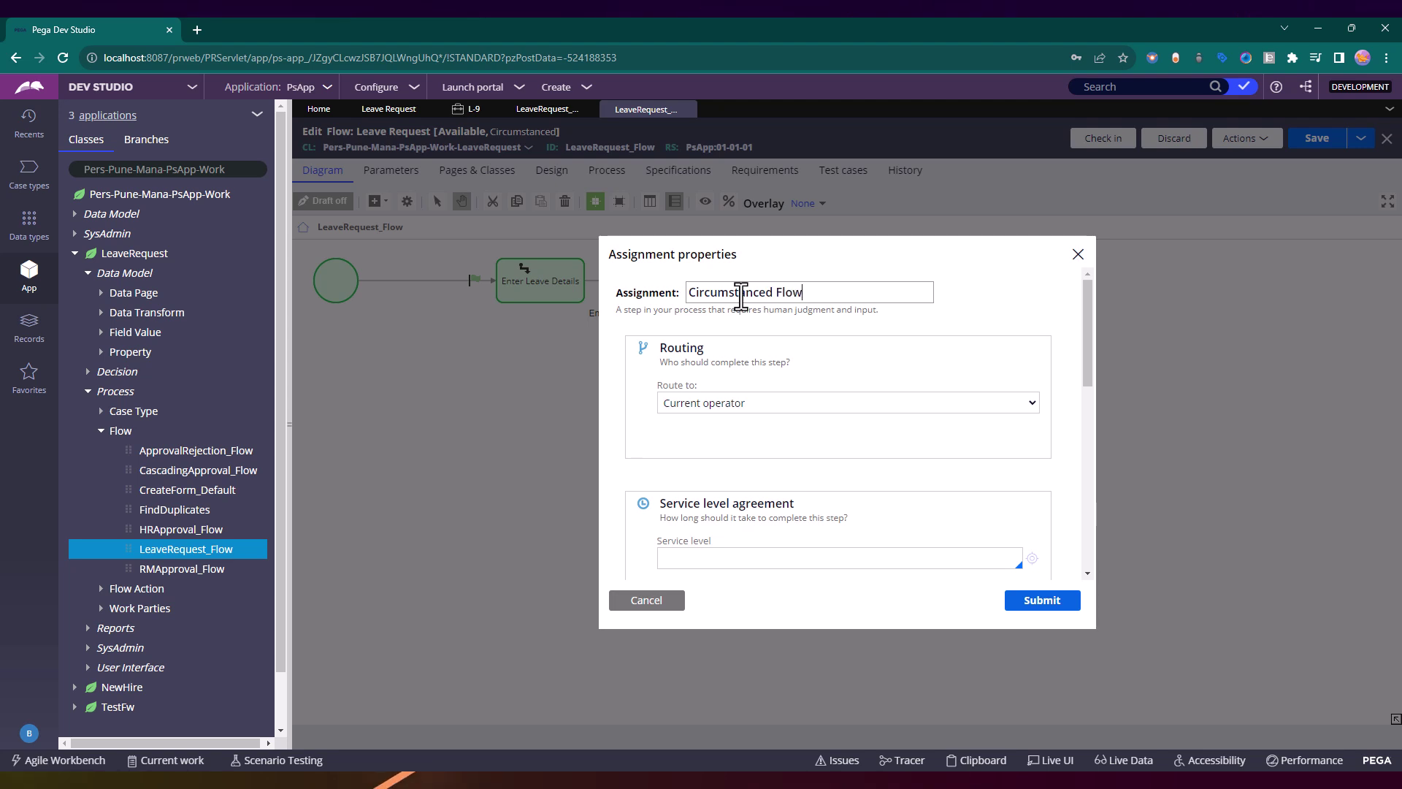
text(ed Flow)
click(1063, 604)
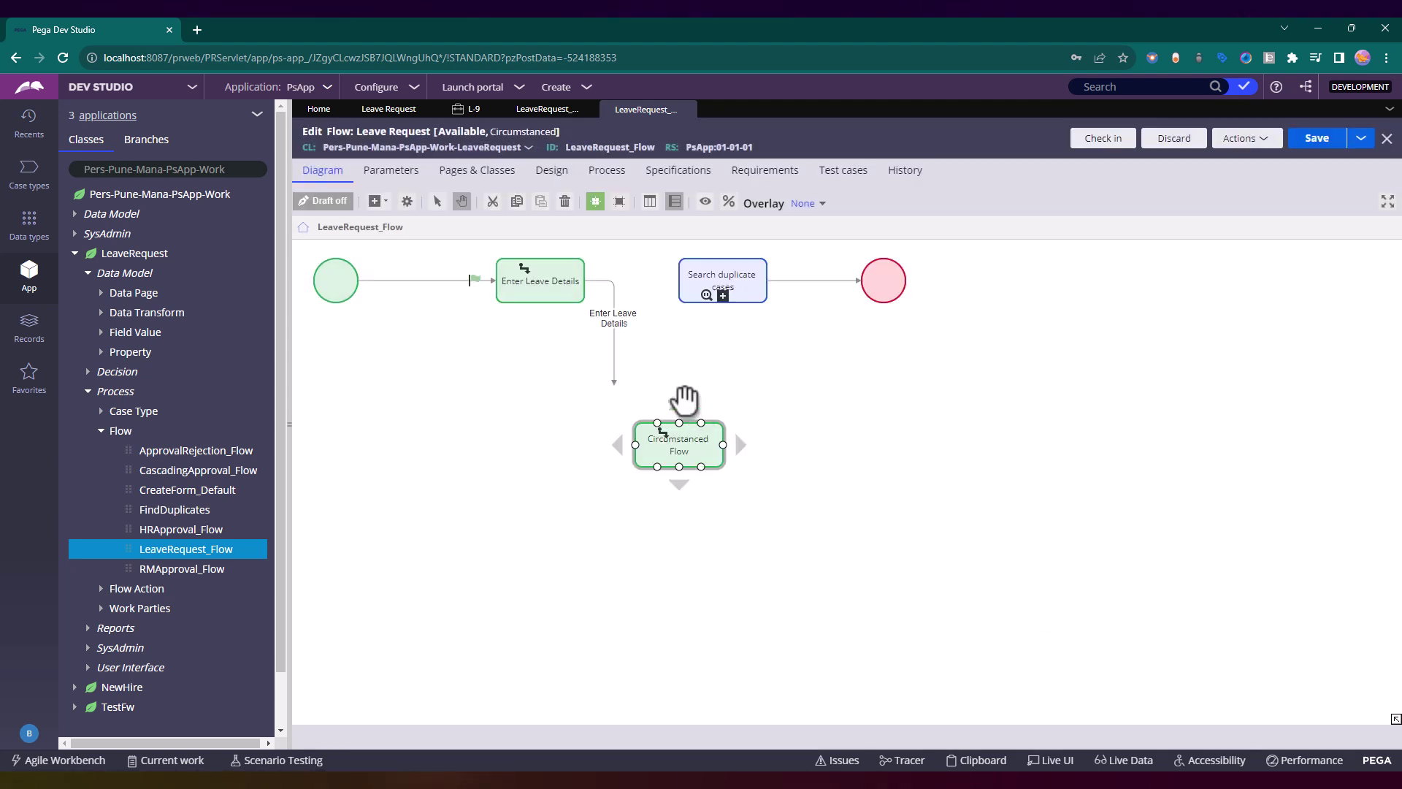
Connect Enter Leave Details to the Circumstanced Flow assignment and link that assignment to Search duplicate cases
click(661, 436)
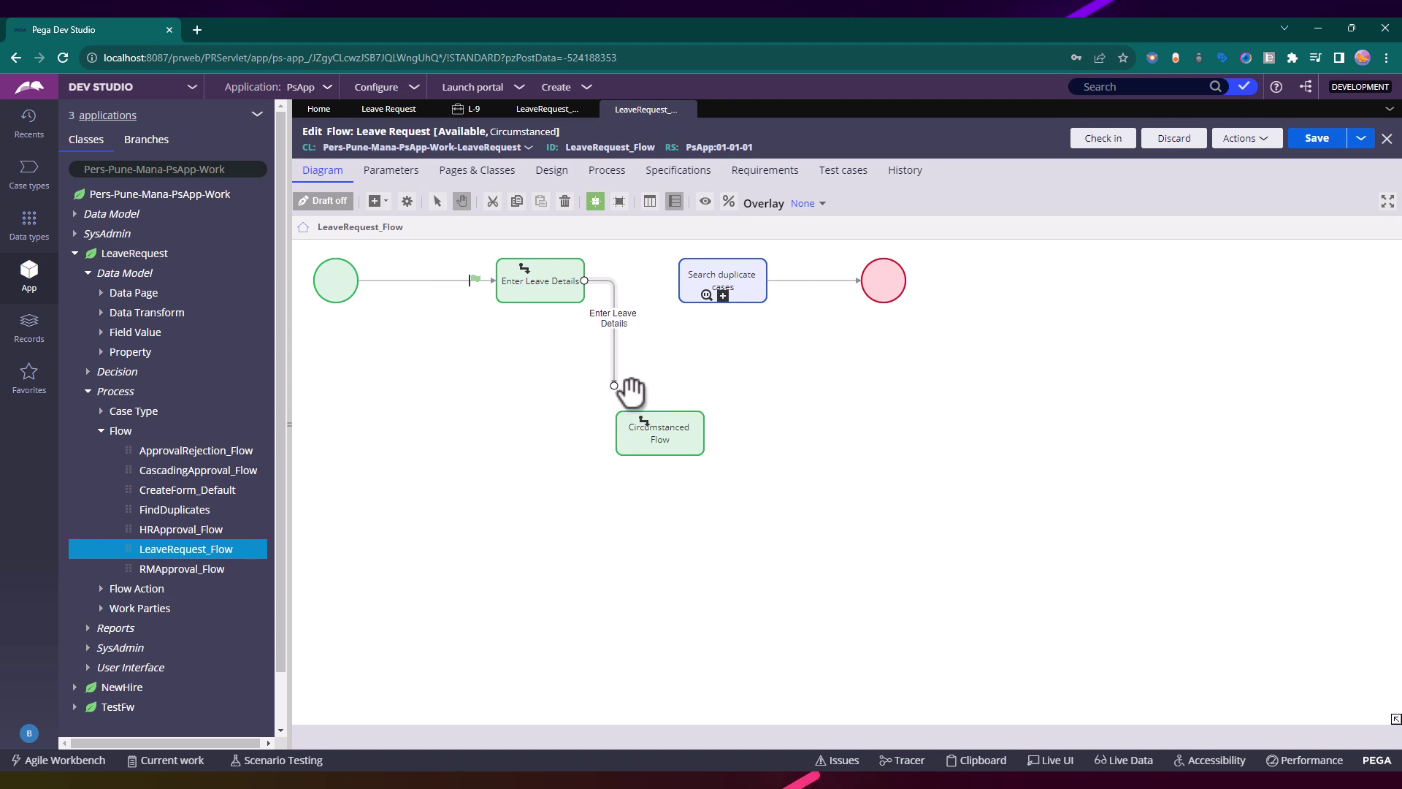
drag(615, 394, 763, 332)
click(697, 445)
click(606, 420)
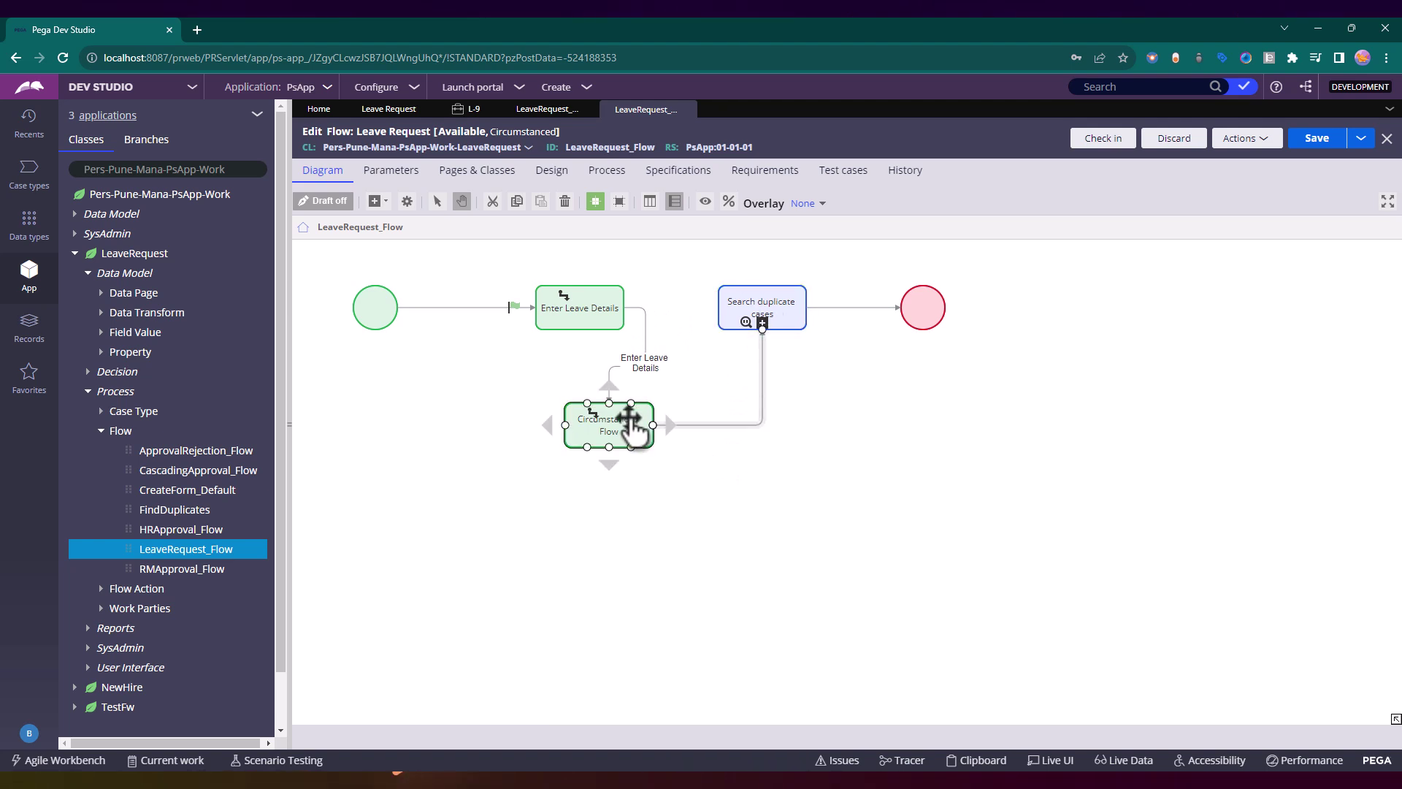
Examine the routing, service level and specification settings of the Circumstanced Flow assignment, leaving them without submitting
double_click(629, 427)
scroll(730, 405, down, 3)
scroll(730, 405, up, 3)
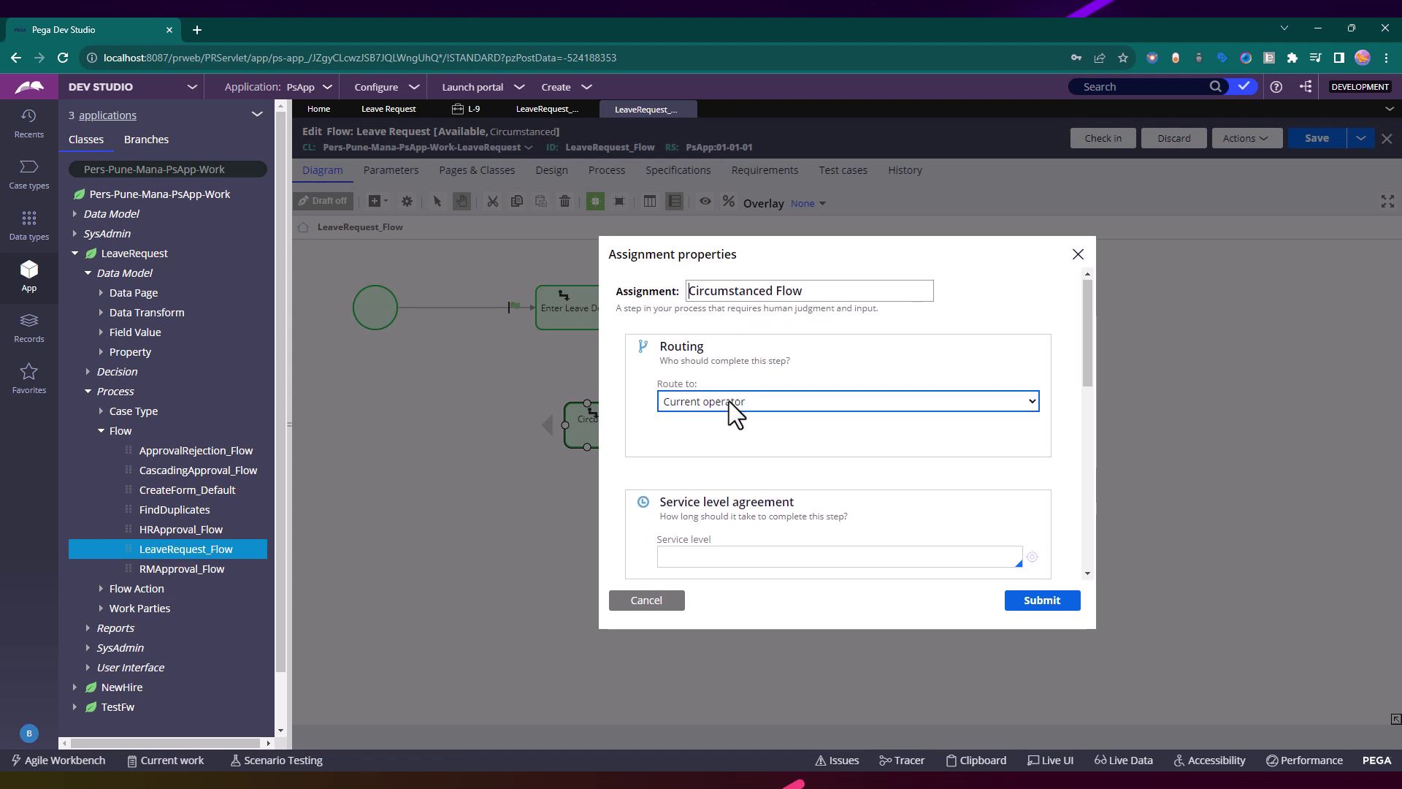
scroll(670, 423, down, 3)
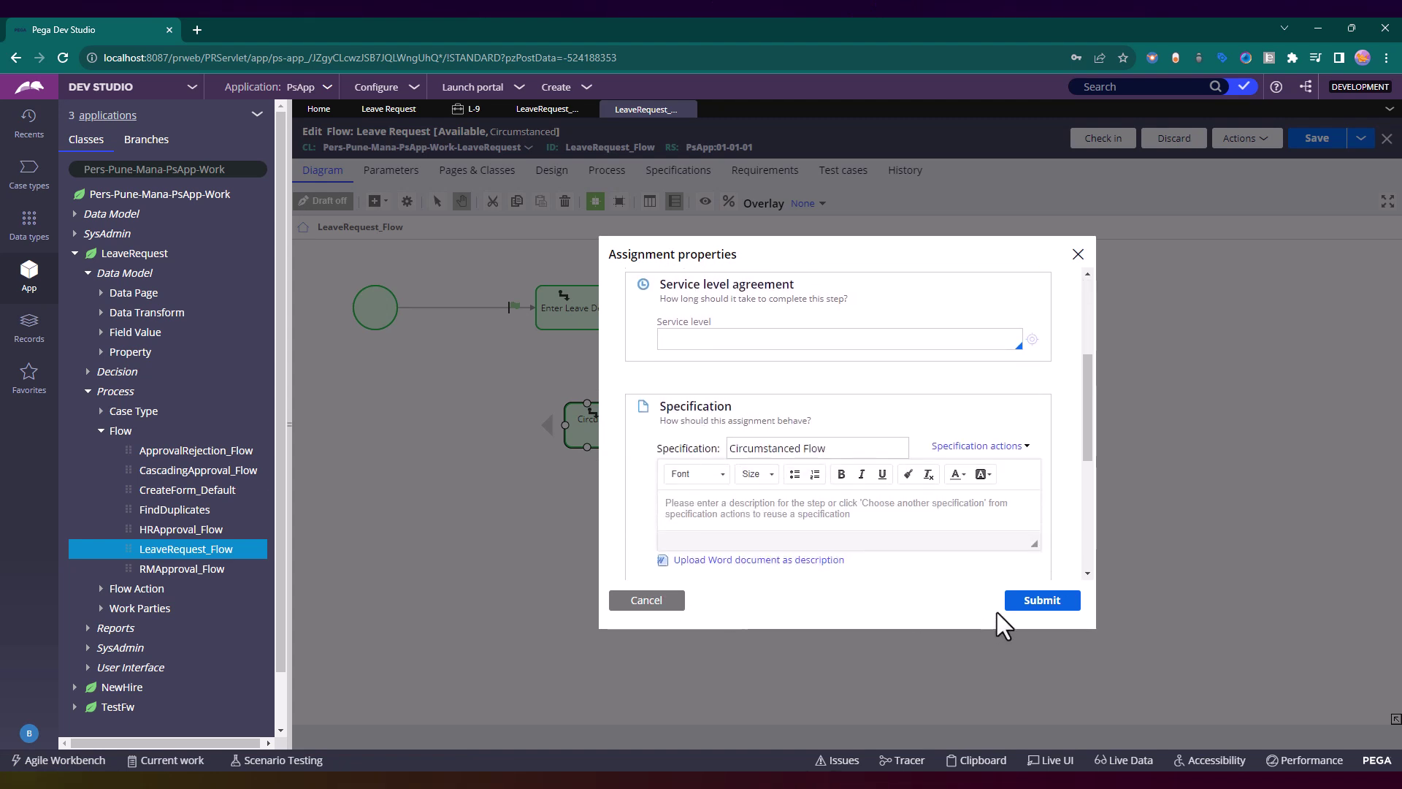
click(647, 602)
Assign flow action CFA to the connector after Circumstanced Flow and create its record in the PsApp 01-01-01 ruleset
double_click(740, 426)
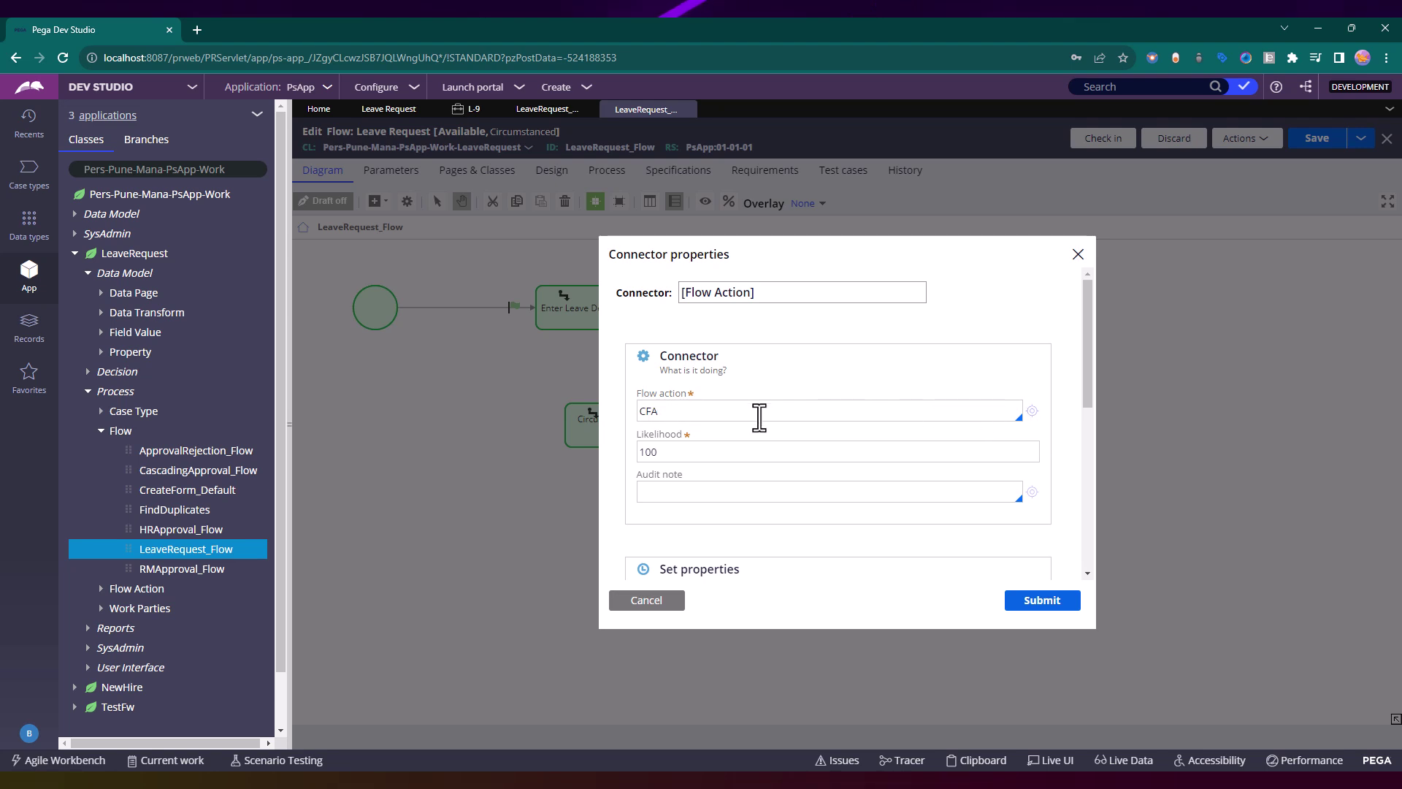
click(1031, 411)
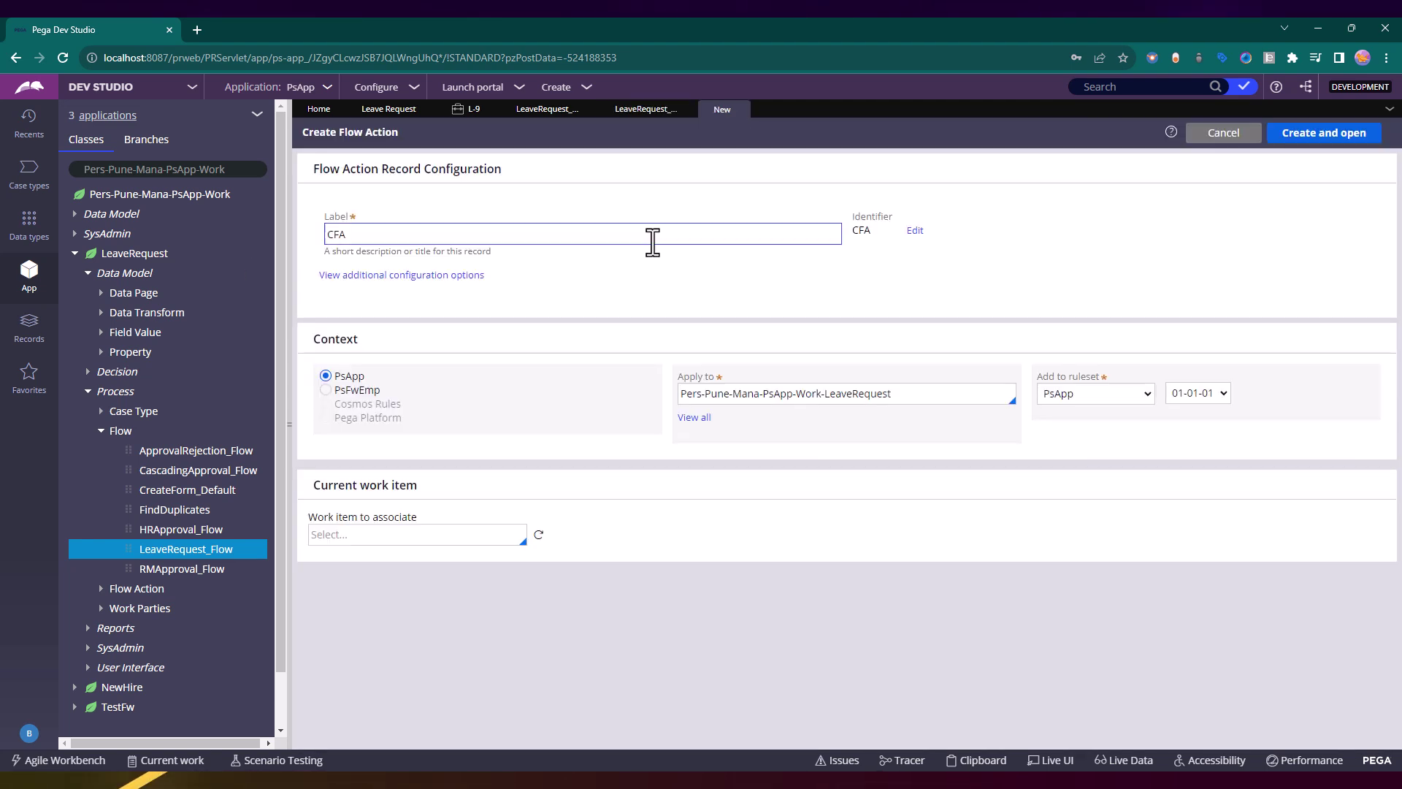
click(1330, 145)
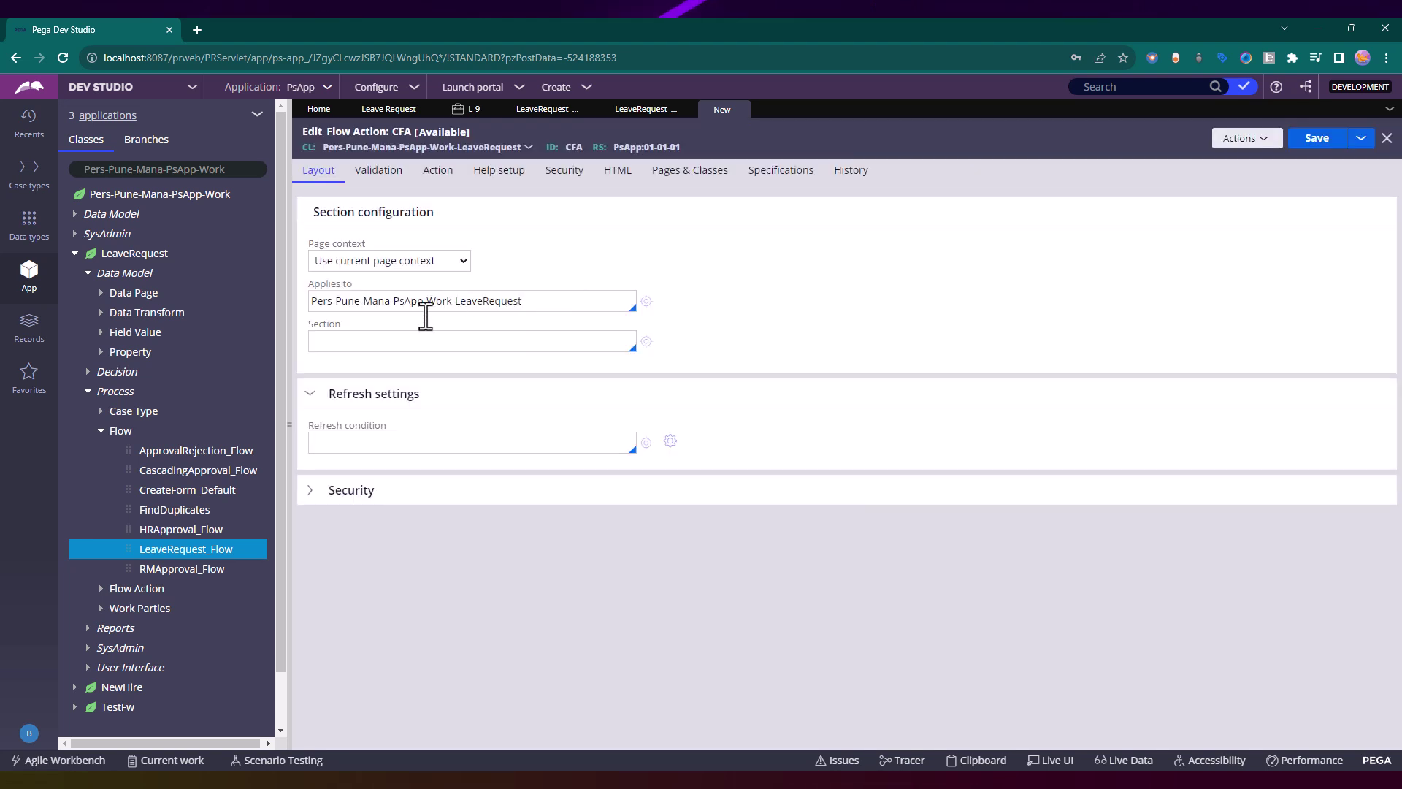
Assign section CFASec to the CFA flow action and create its section record in the PsApp 01-01-01 ruleset
click(381, 340)
text(CFAS)
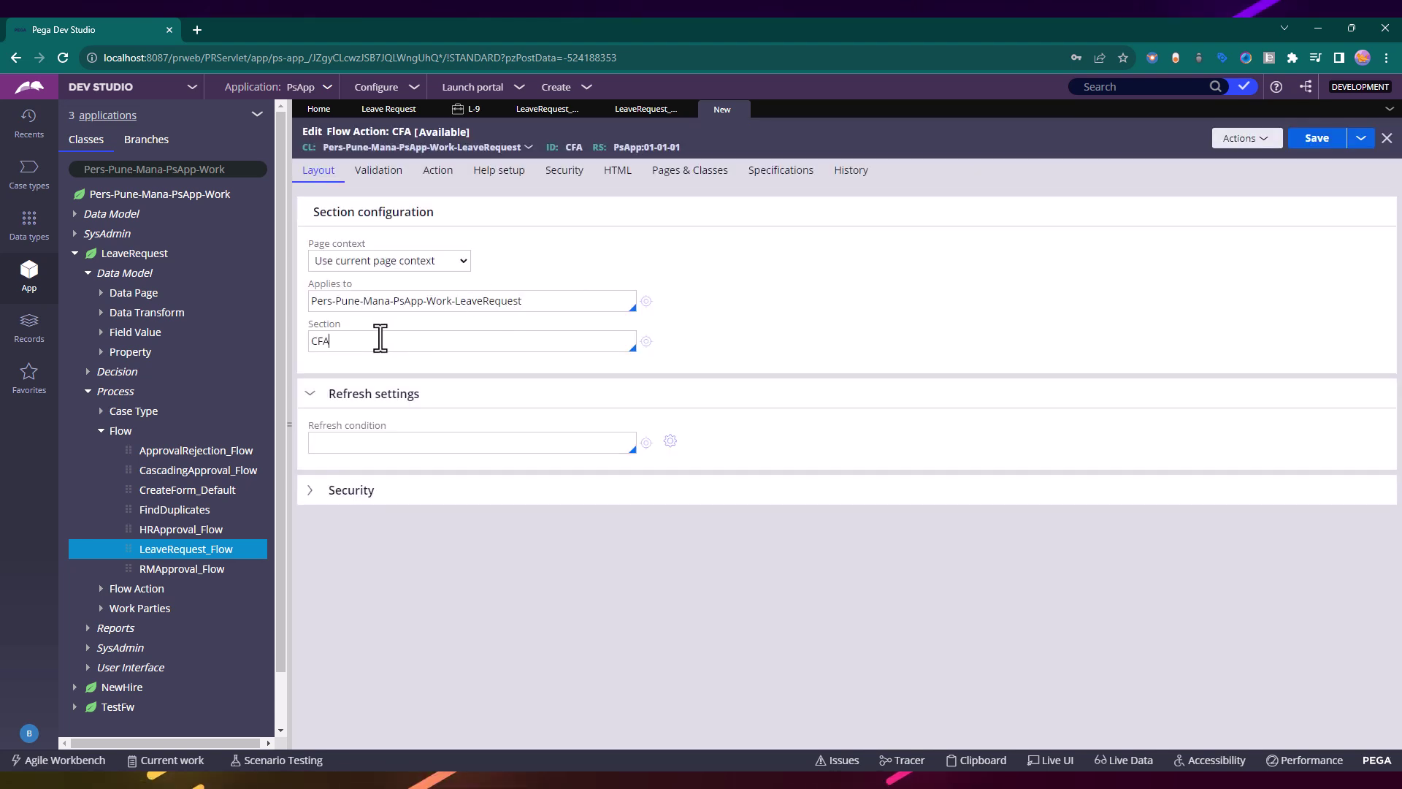
click(646, 343)
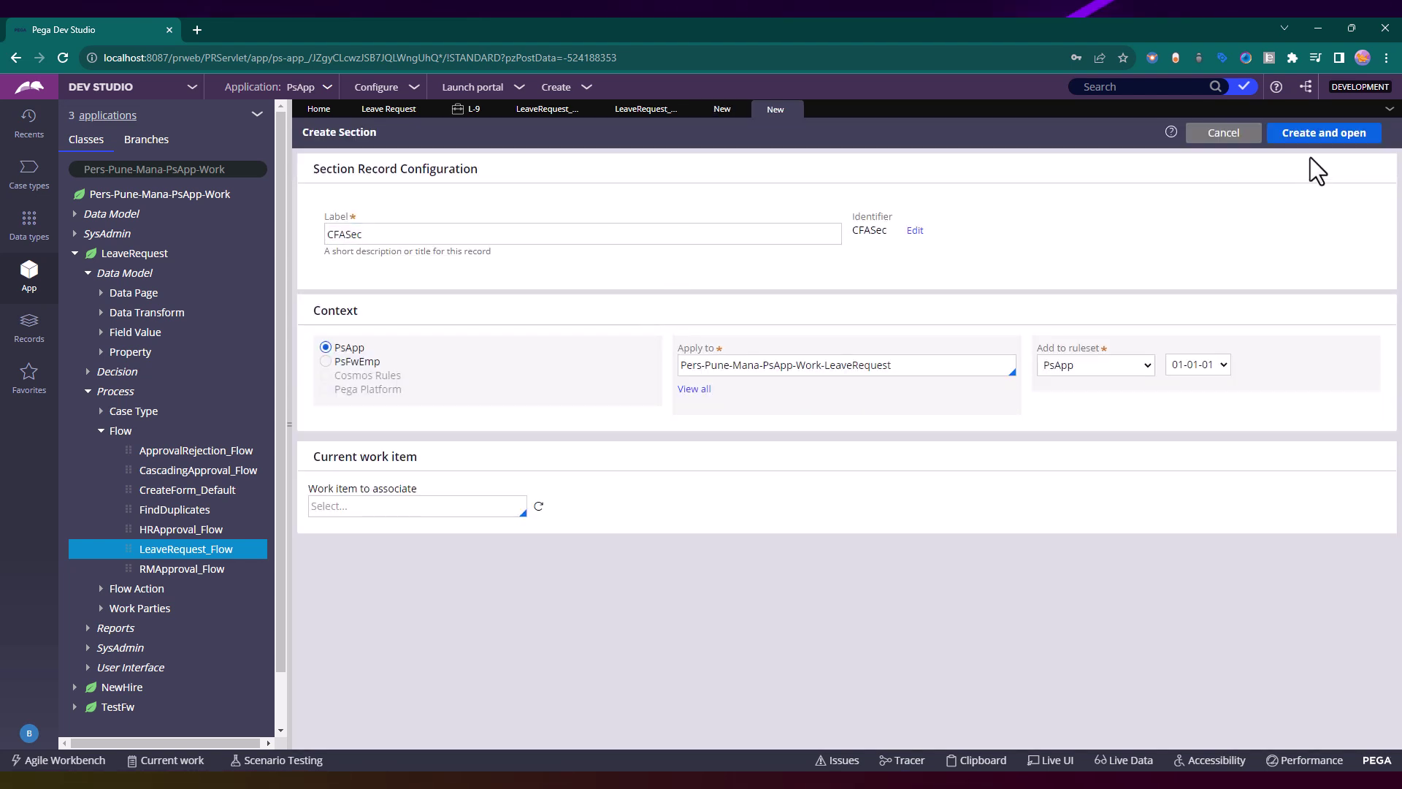
click(1313, 136)
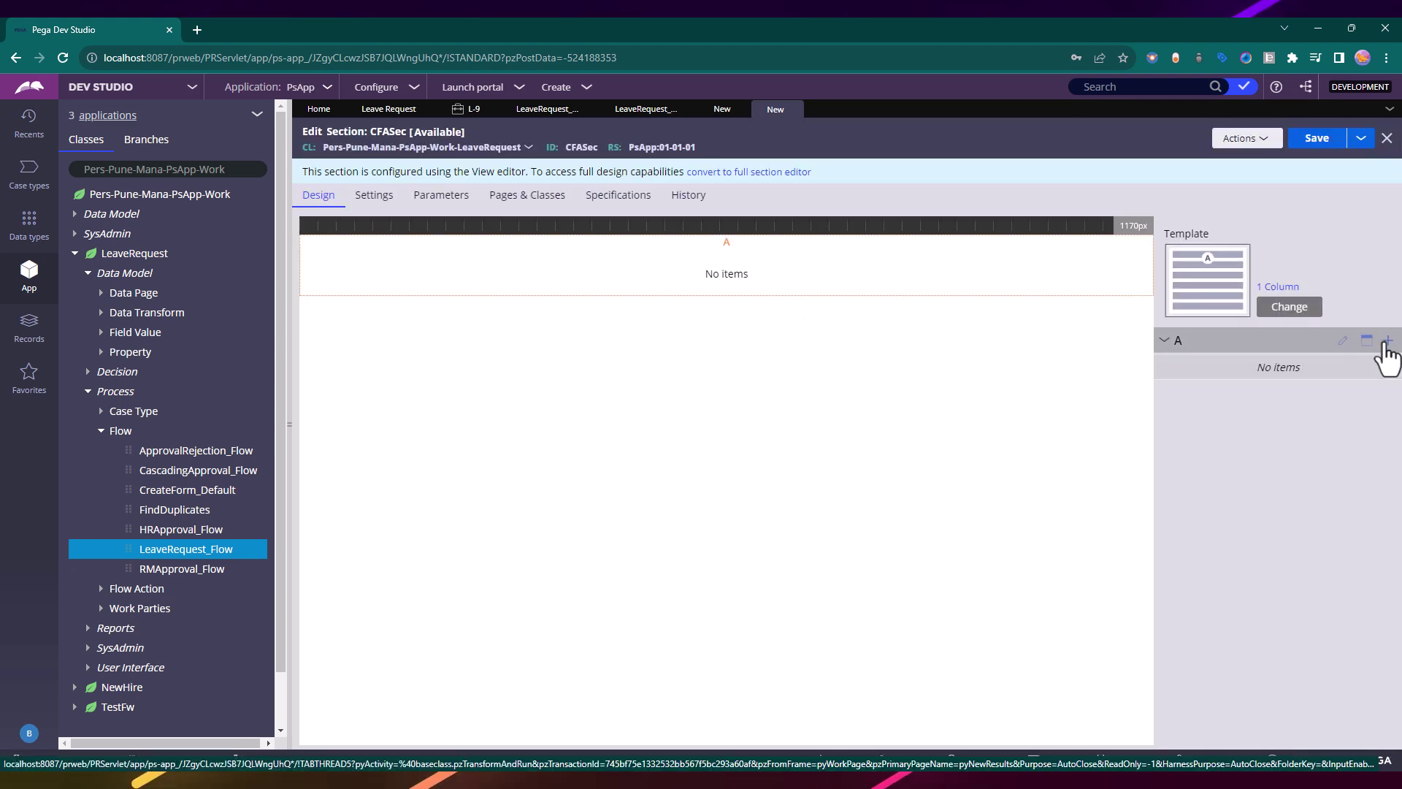
Add a Paragraph component to region A of the CFASec section
click(1387, 341)
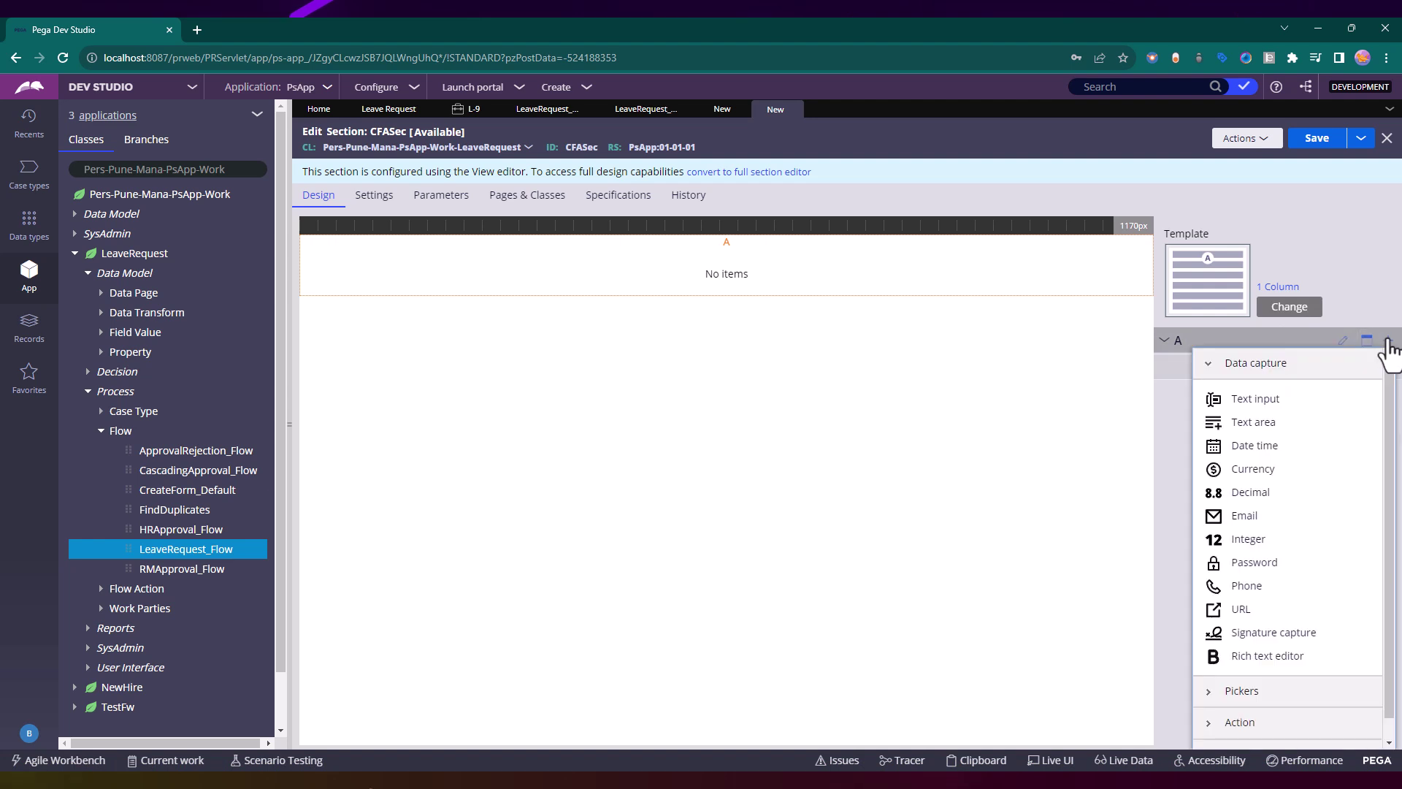
click(1247, 743)
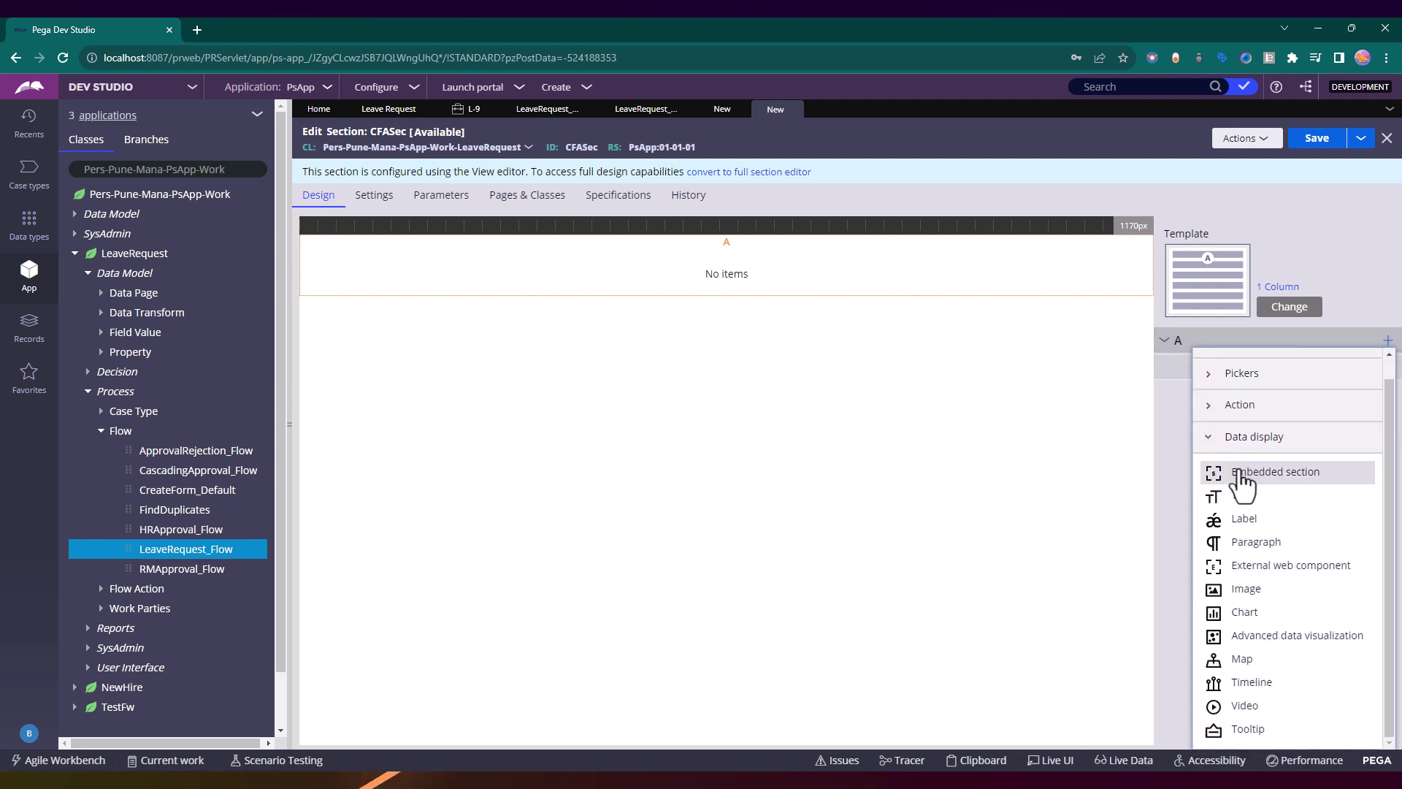
click(1256, 542)
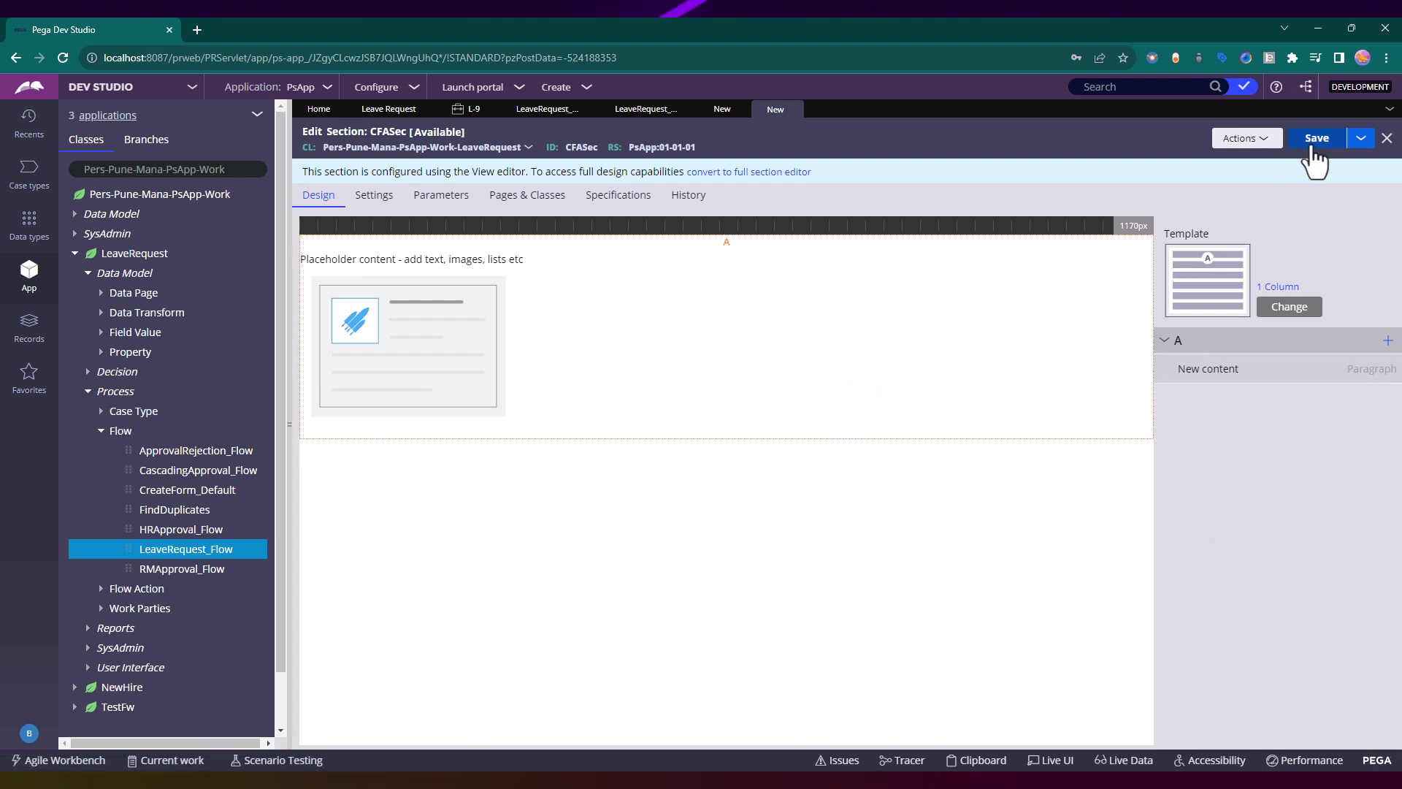
Set the cell's paragraph to Circumstanced paragraph and create its record in the PsApp 01-01-01 ruleset
double_click(1064, 312)
double_click(794, 353)
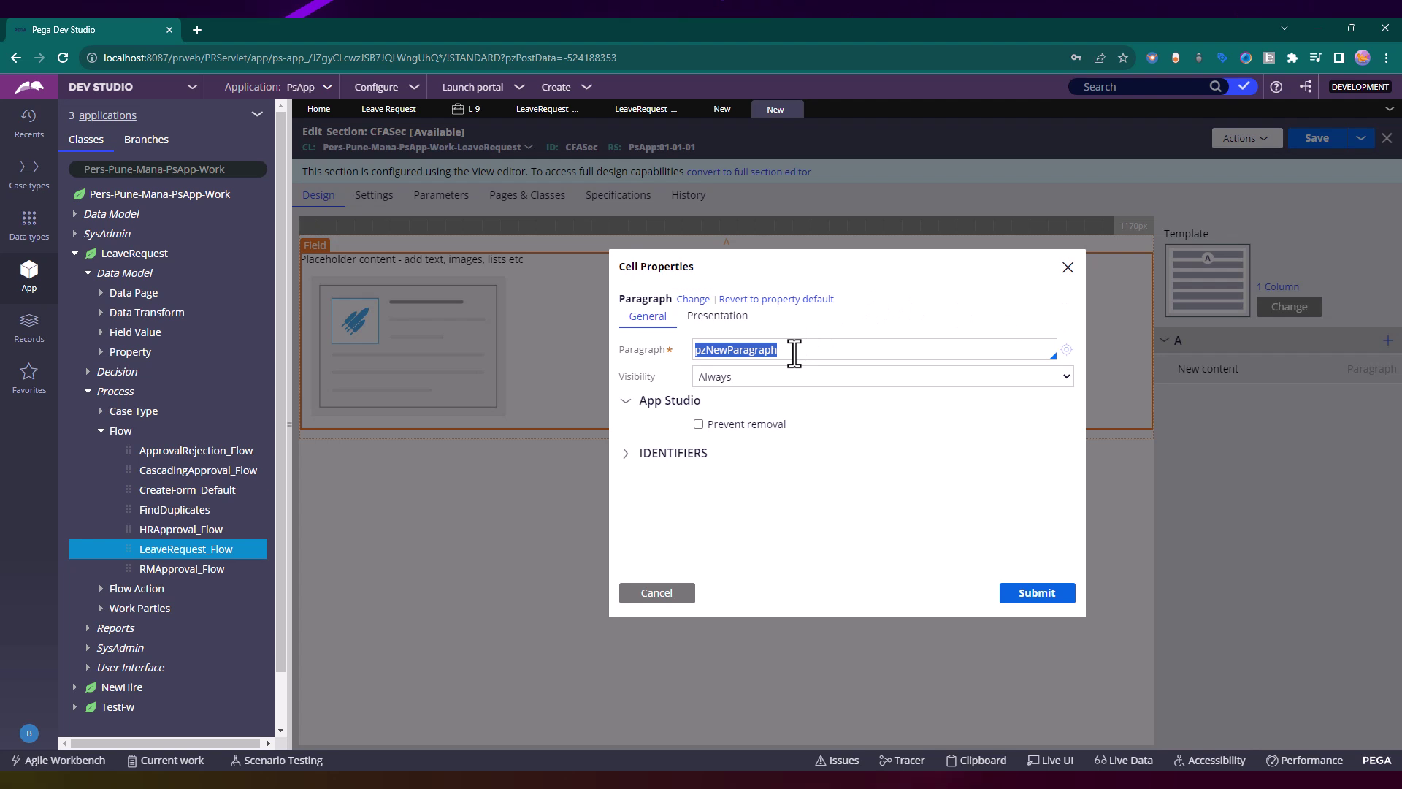
text(Circumstanced)
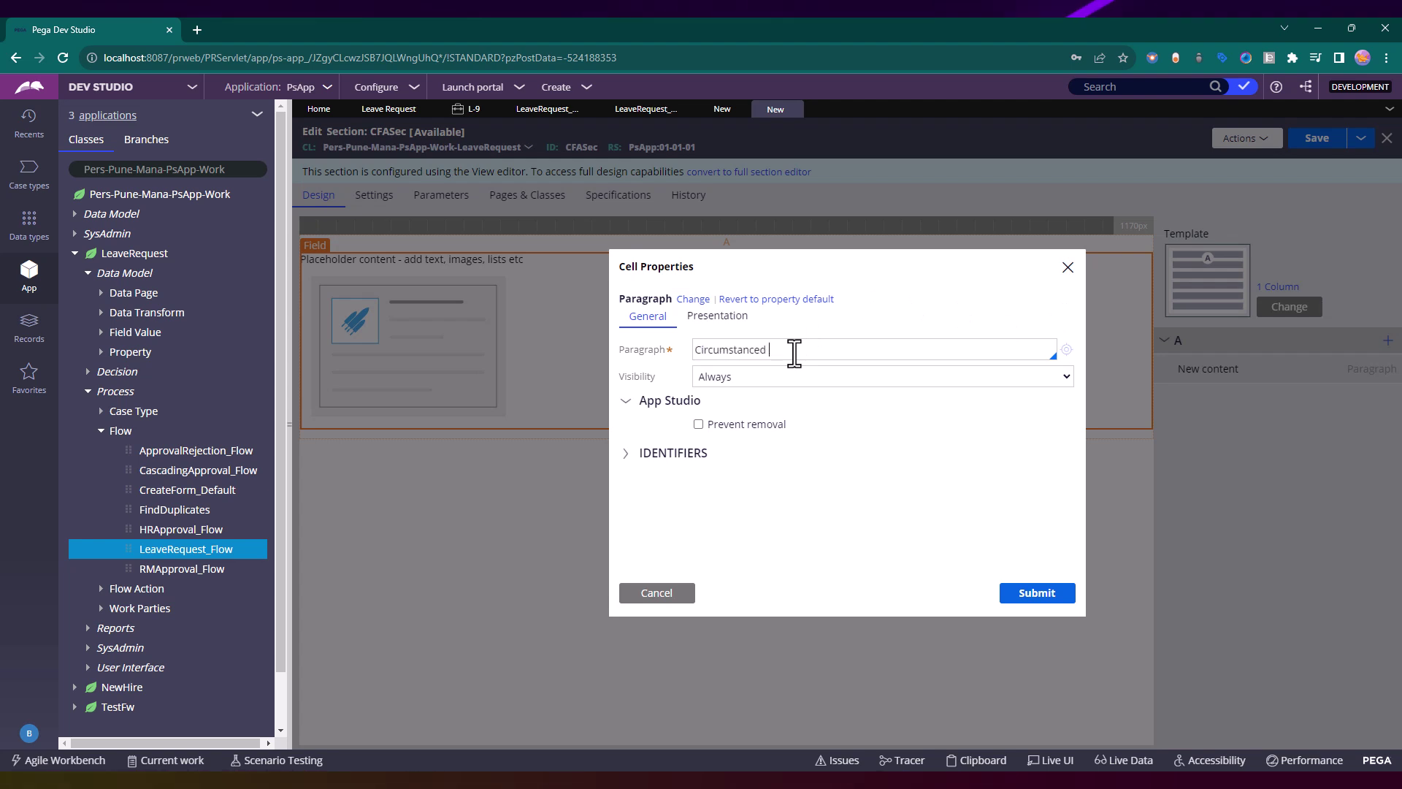
text( paragraph)
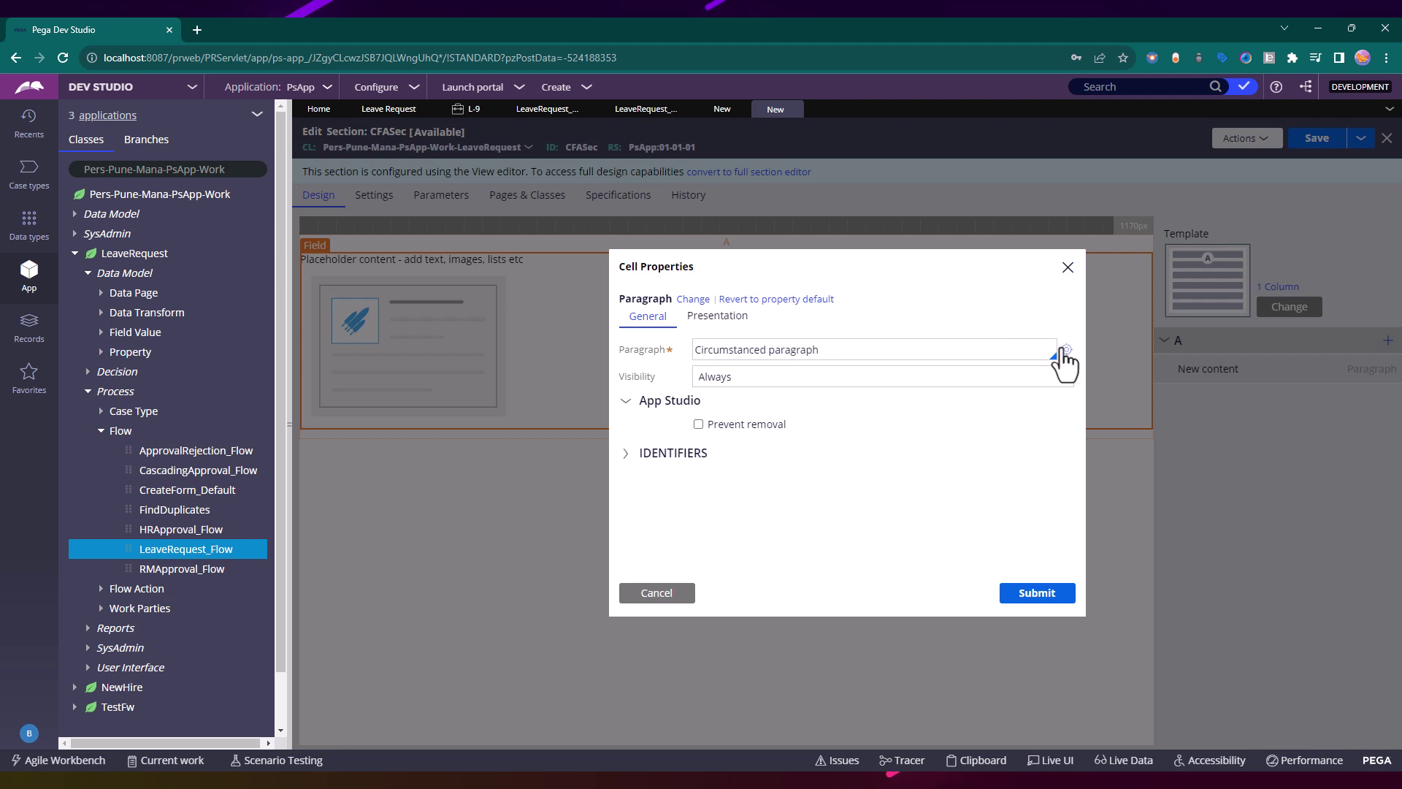
click(1066, 350)
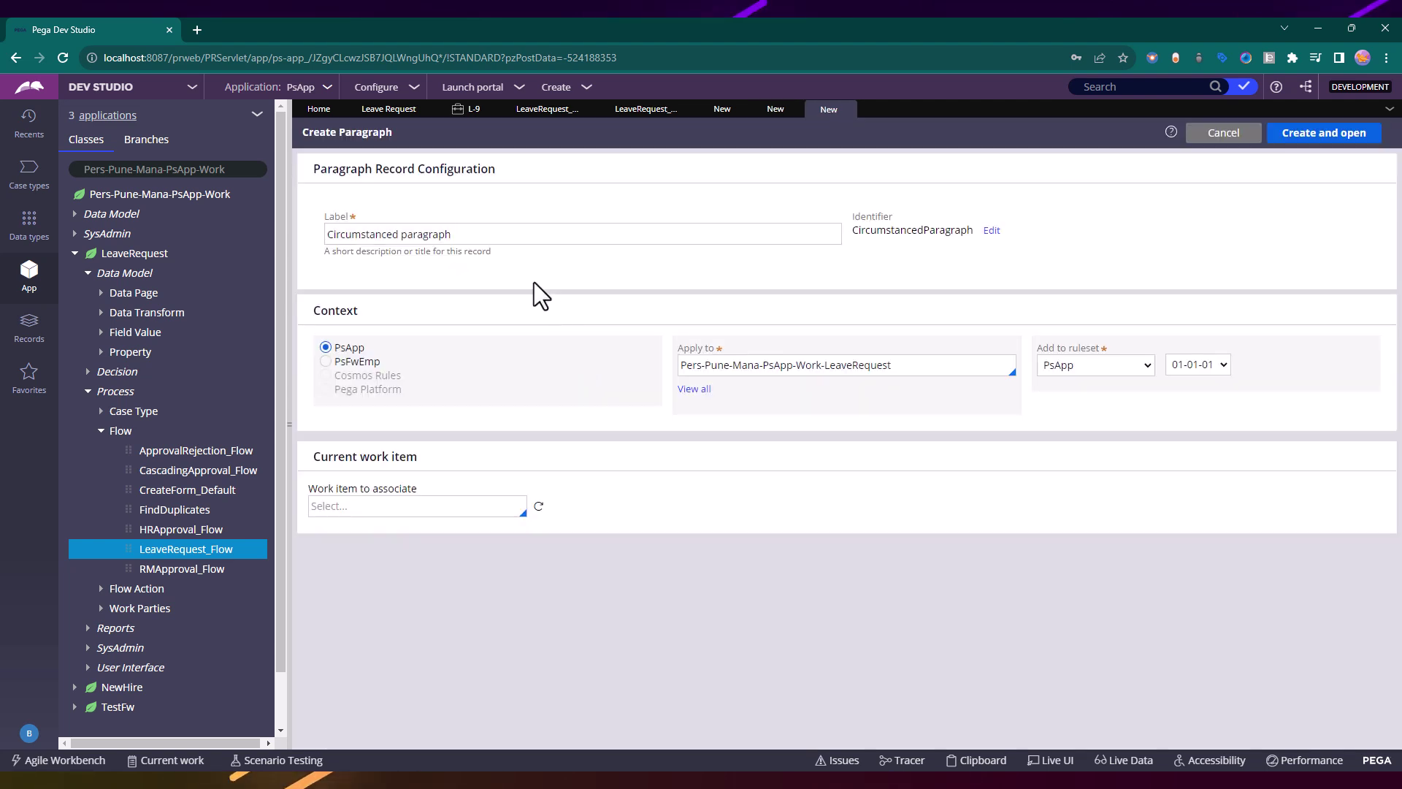
click(507, 228)
key(ctrl+a)
click(1294, 138)
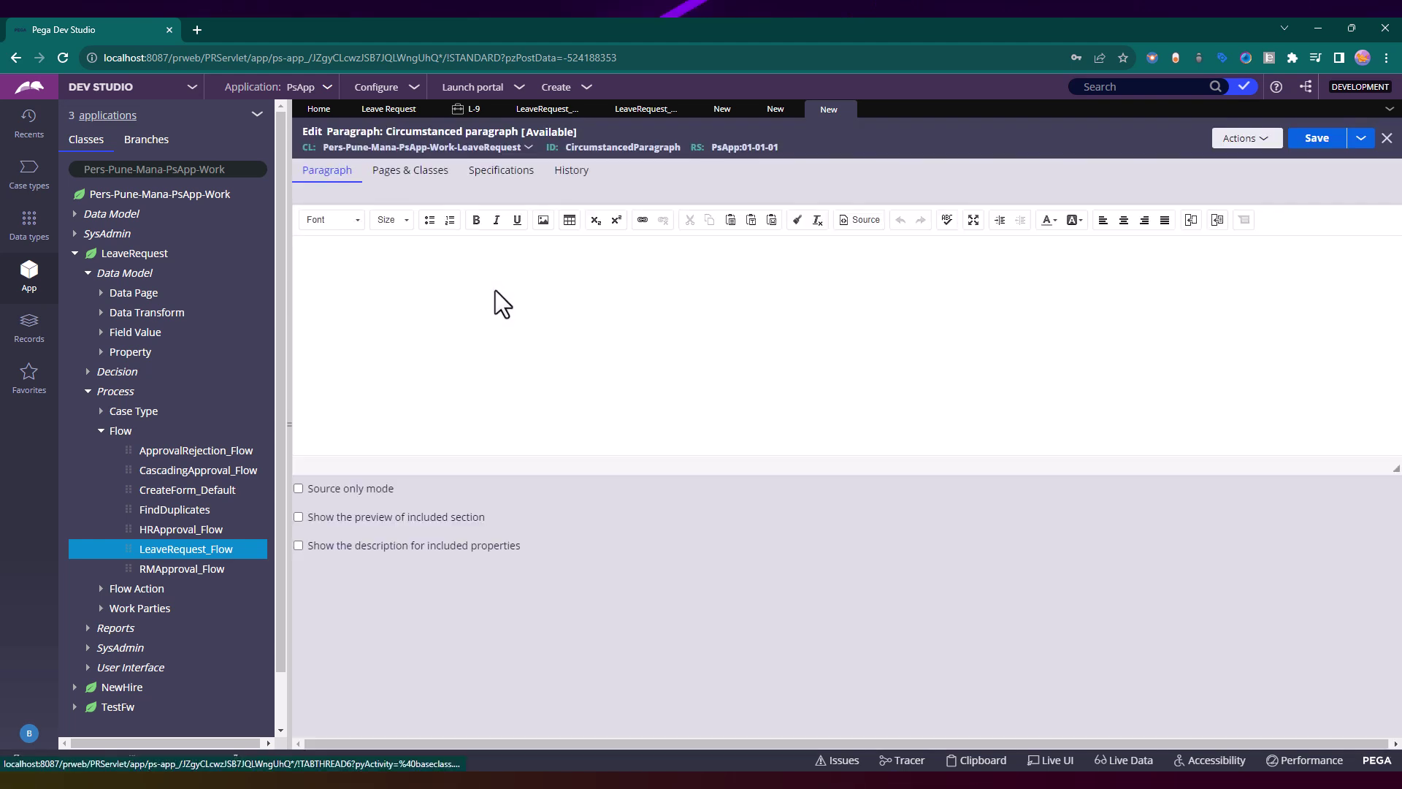
Enter "Circumstanced paragraph which will Work on or after 6th Dec" as the paragraph's text and save the record
text(which will)
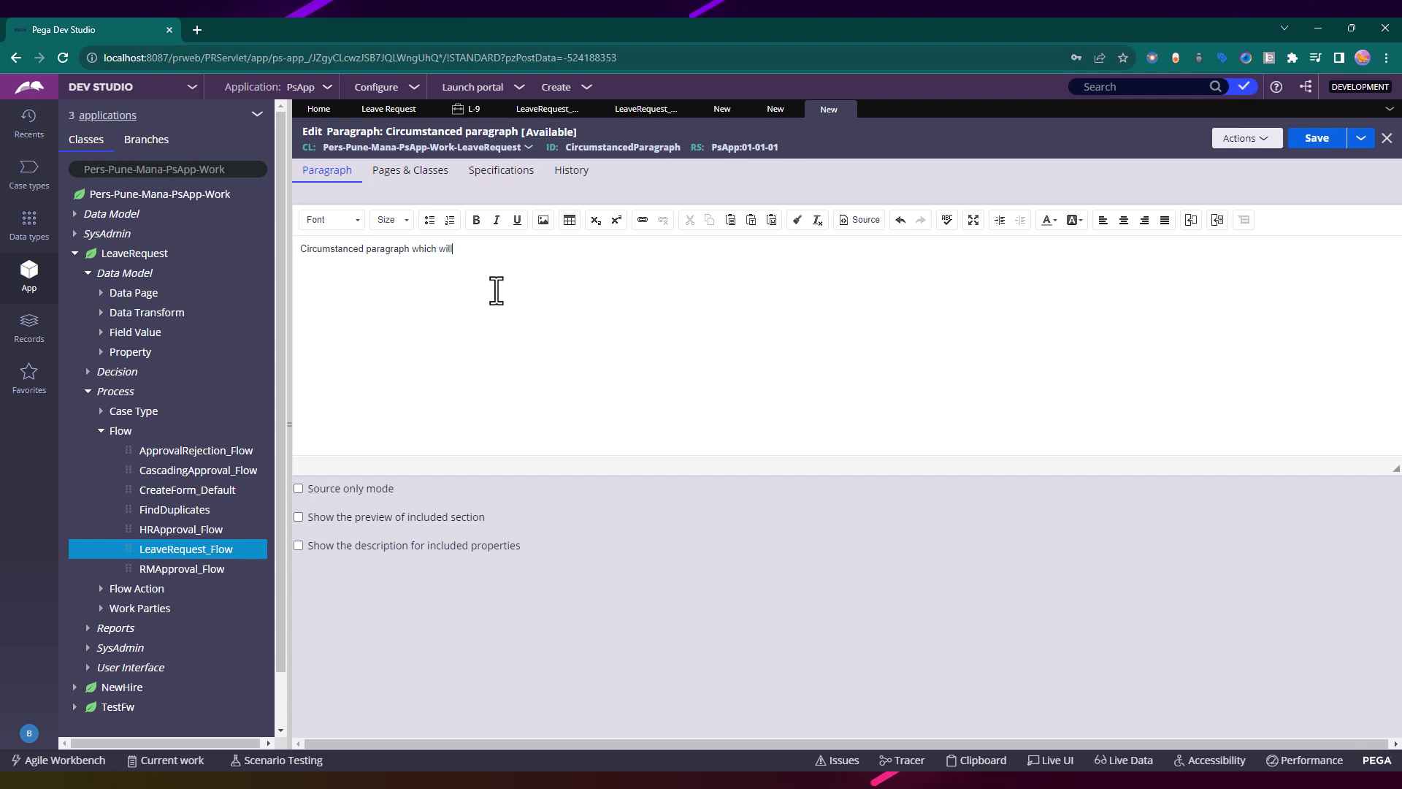
text( Work)
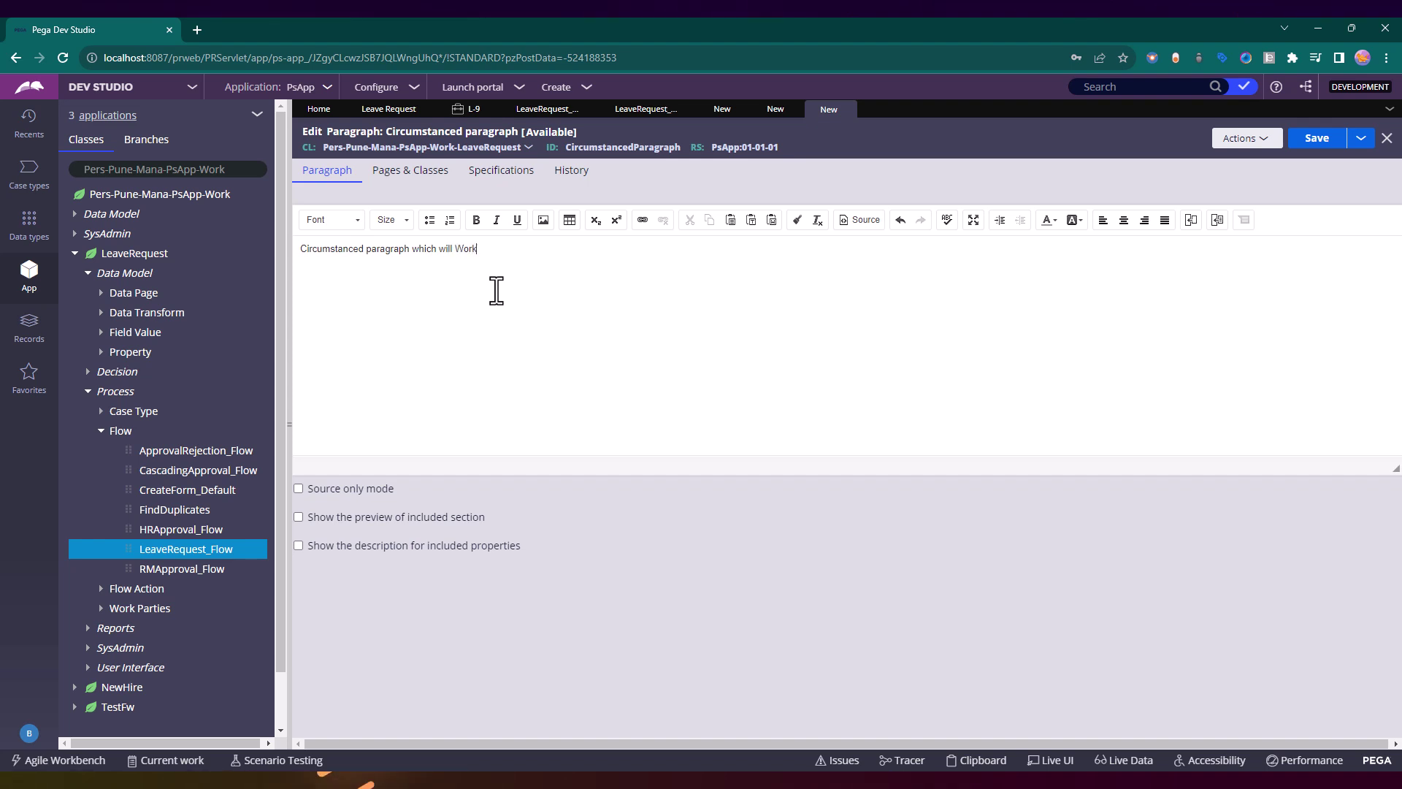
text( on )
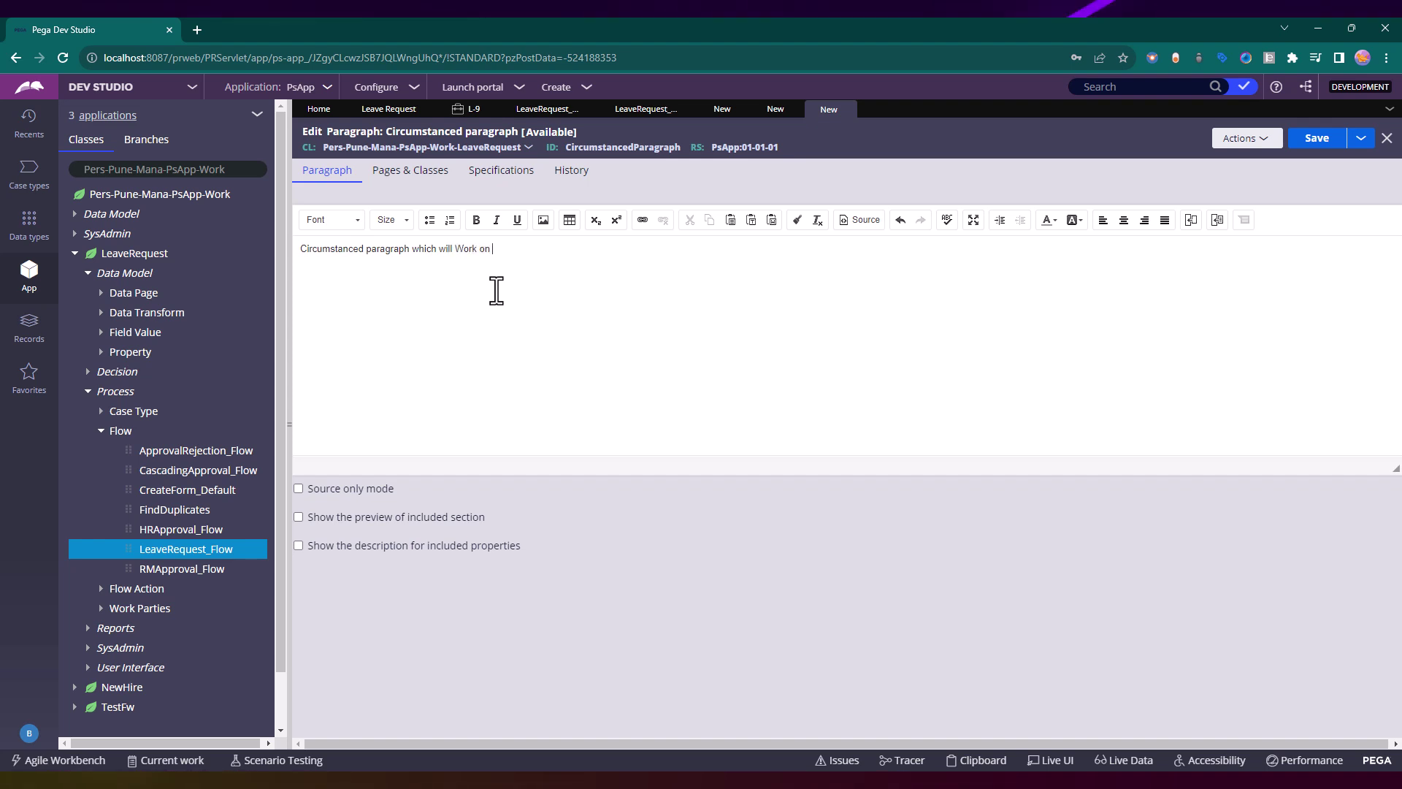
text(ft)
key(BackSpace)
key(BackSpace)
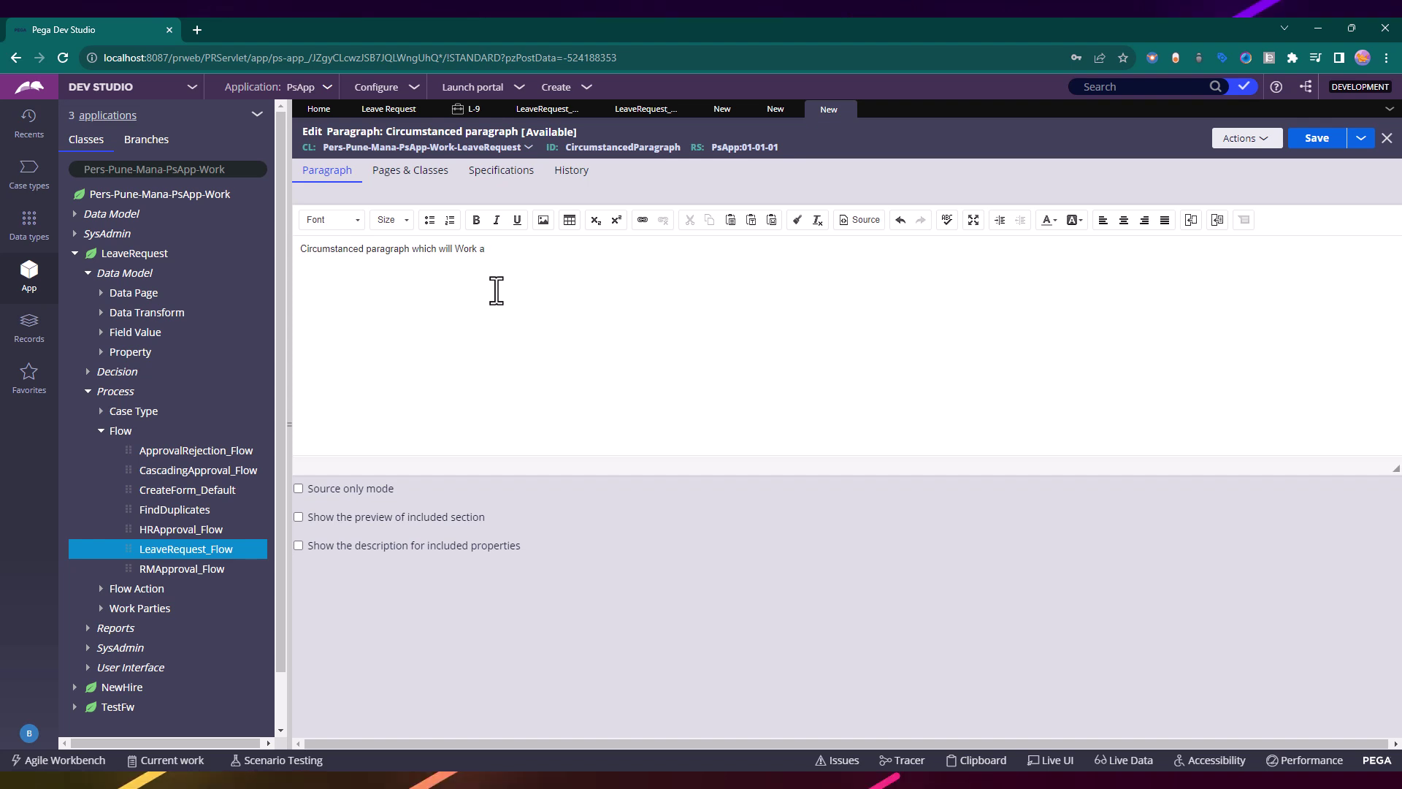
text(on or after 6)
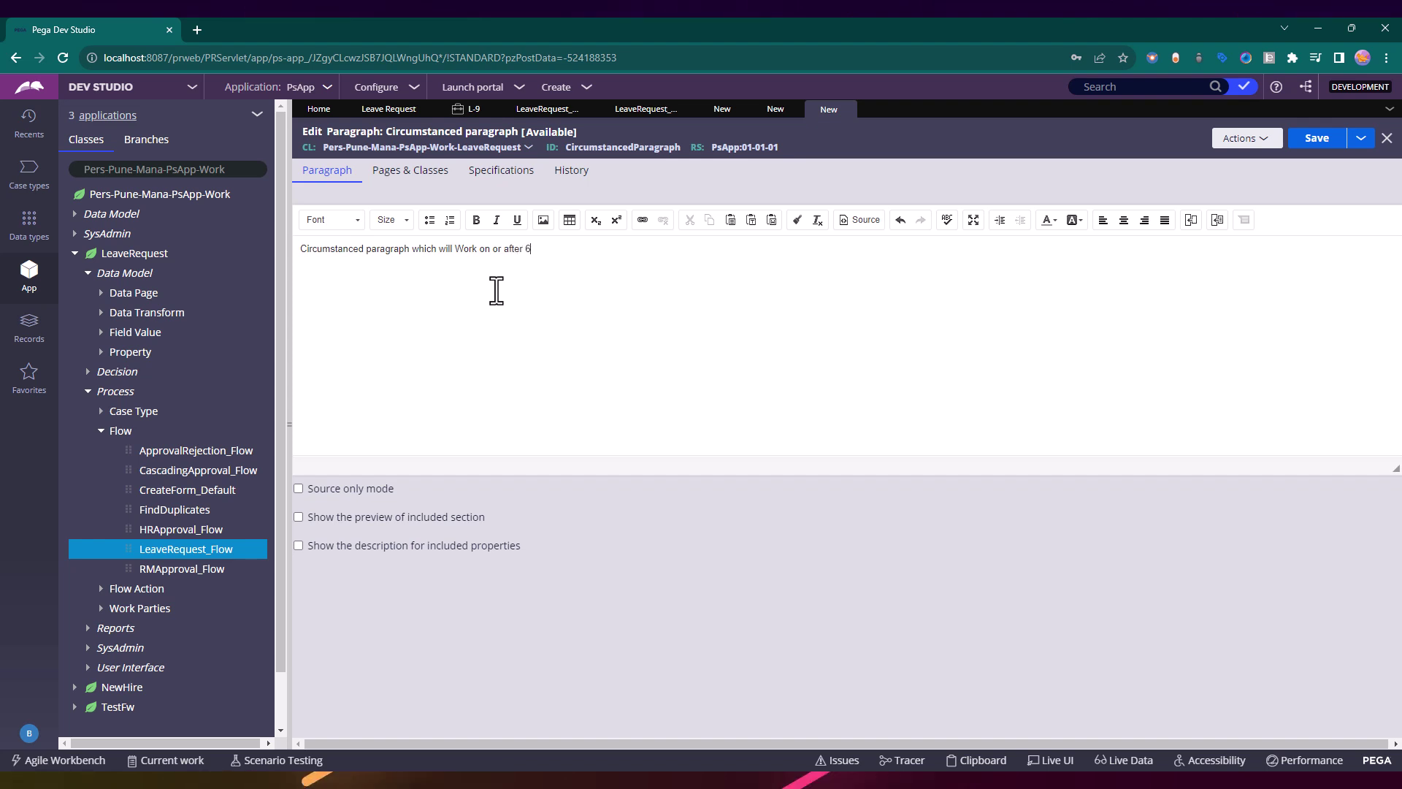
text(th Dec)
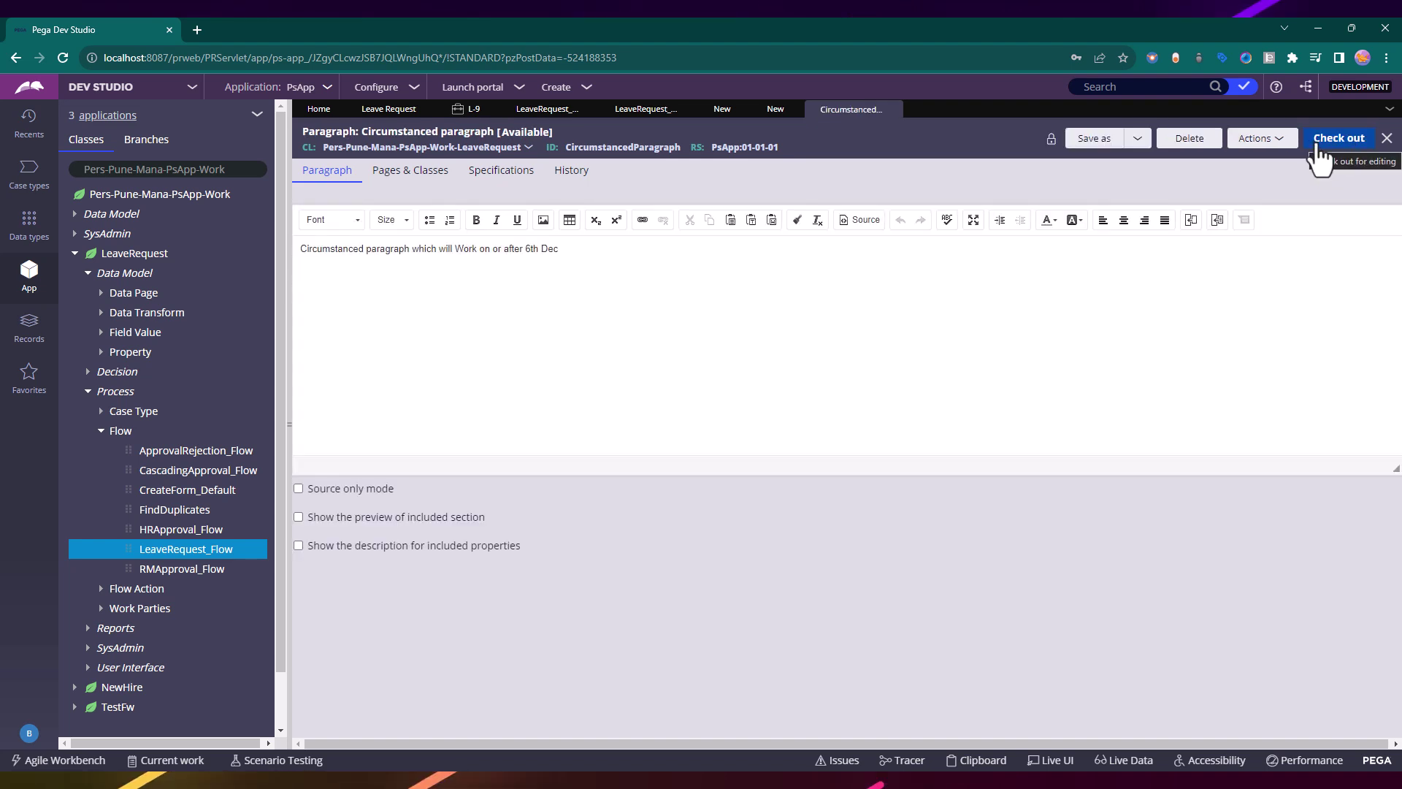
click(1320, 143)
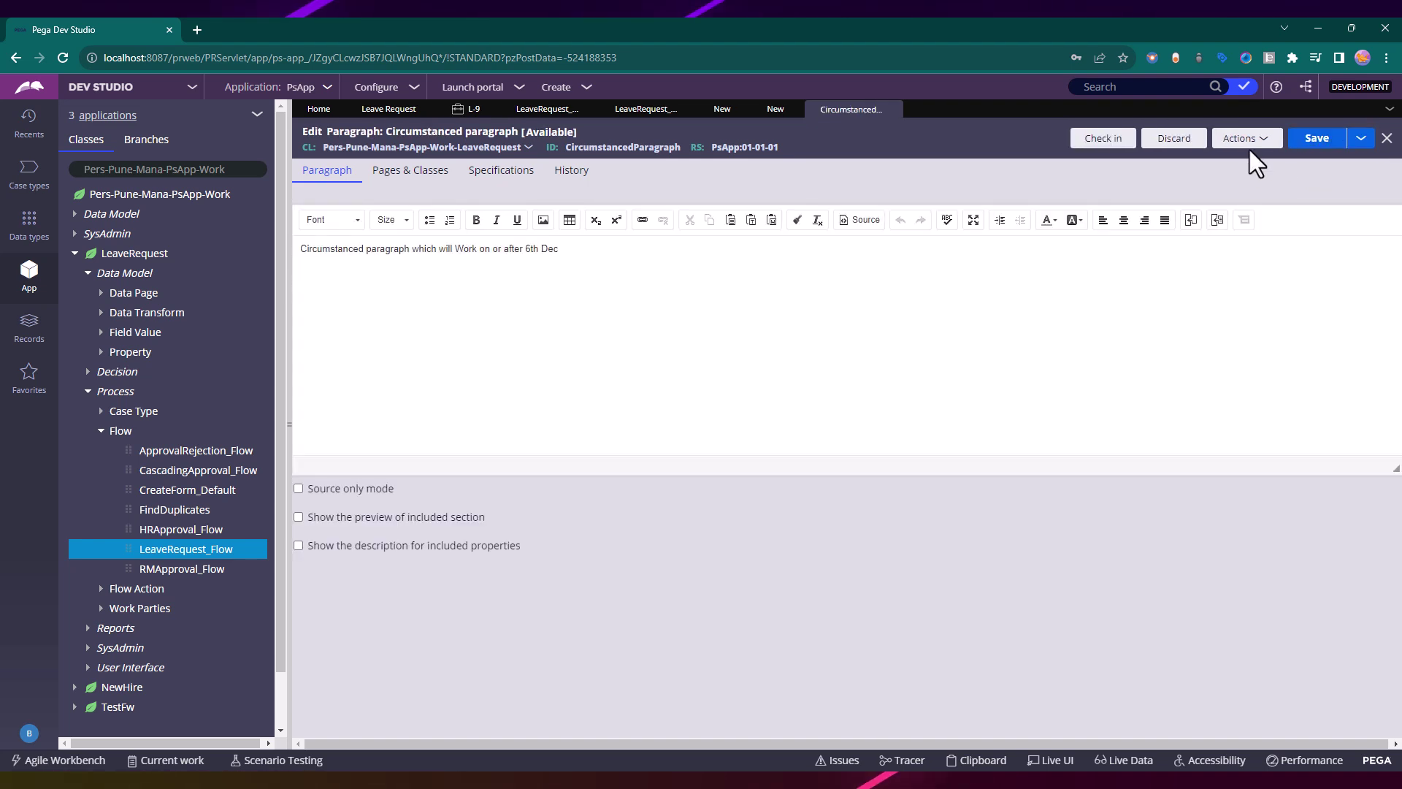
click(1174, 140)
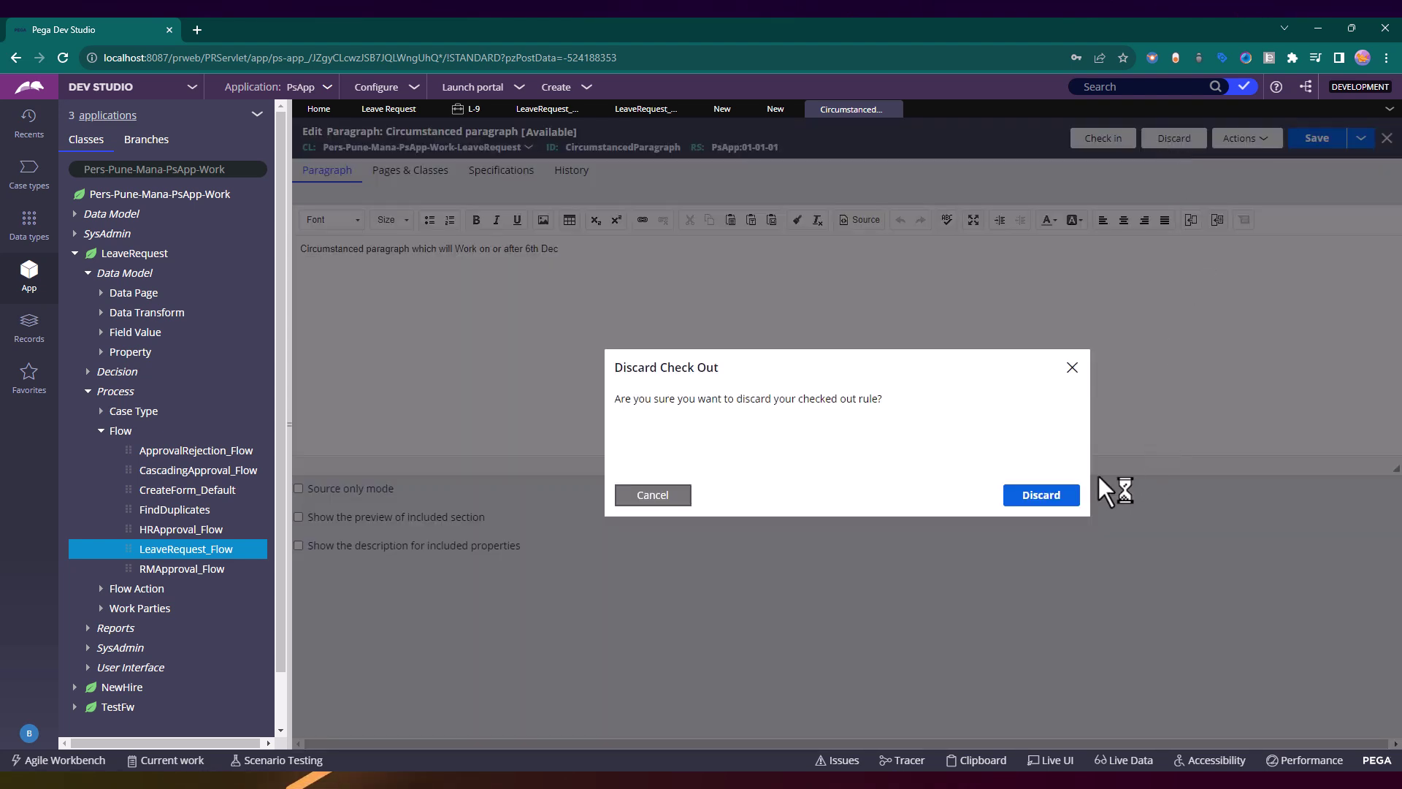
click(1051, 493)
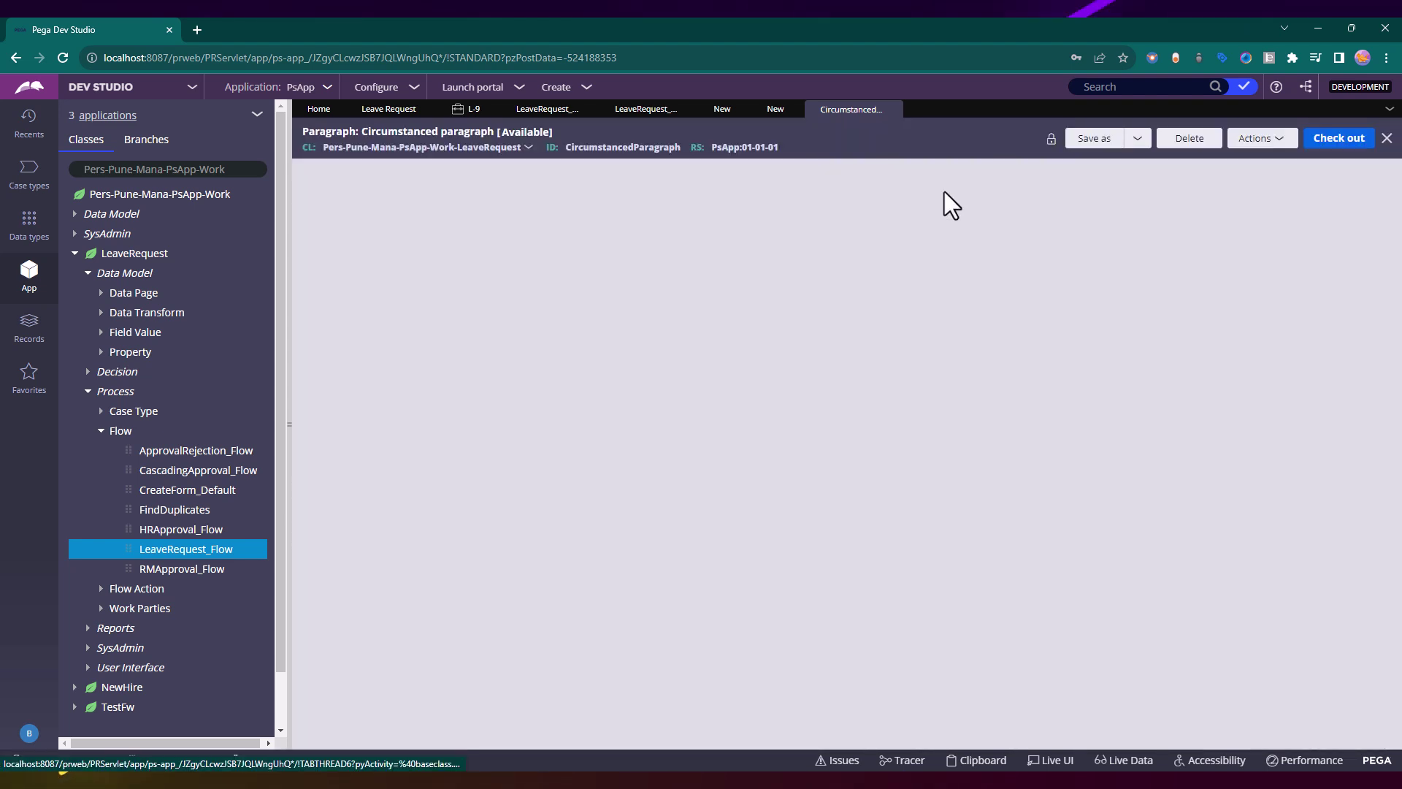
Submit the paragraph cell's properties in the CFASec section and try to save the section
click(776, 108)
click(1021, 597)
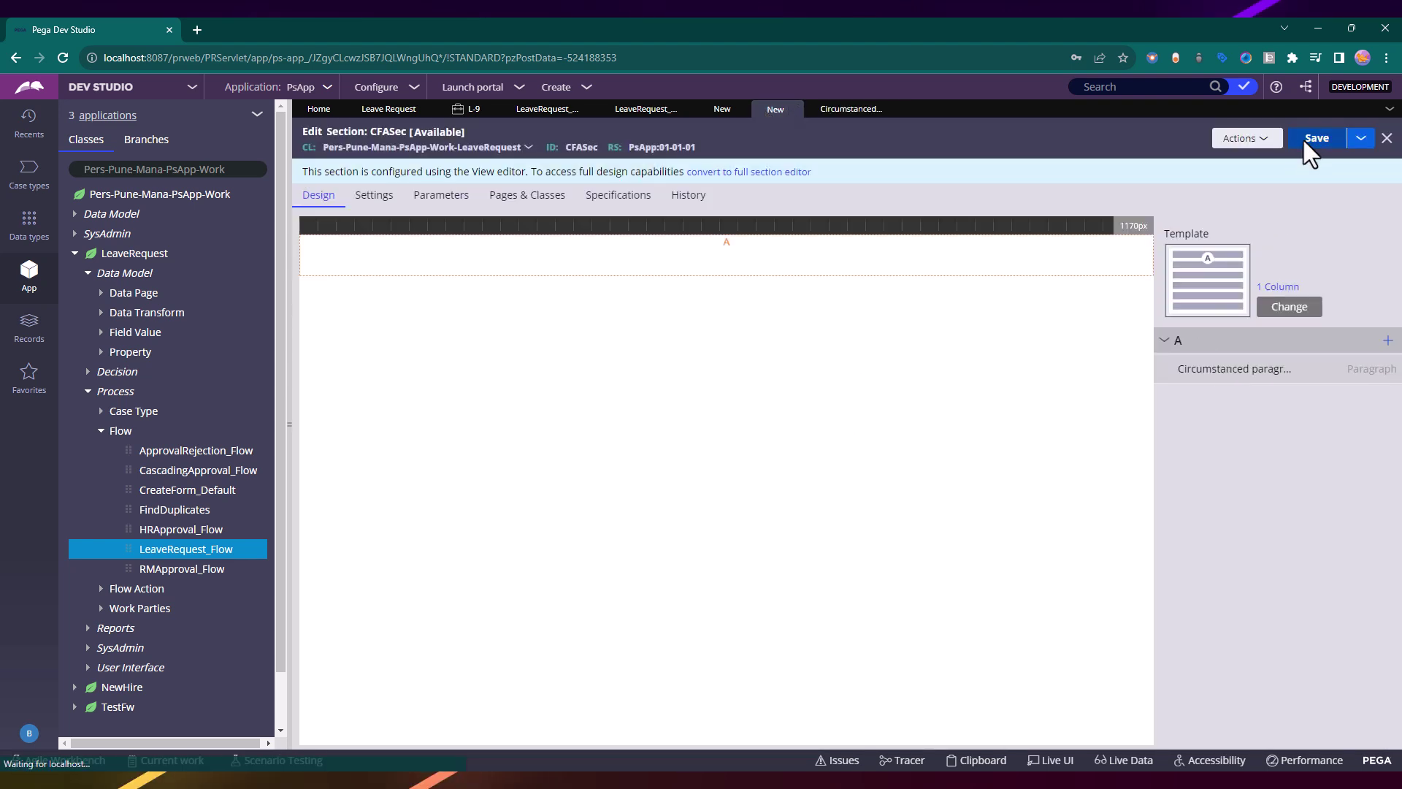
click(1305, 142)
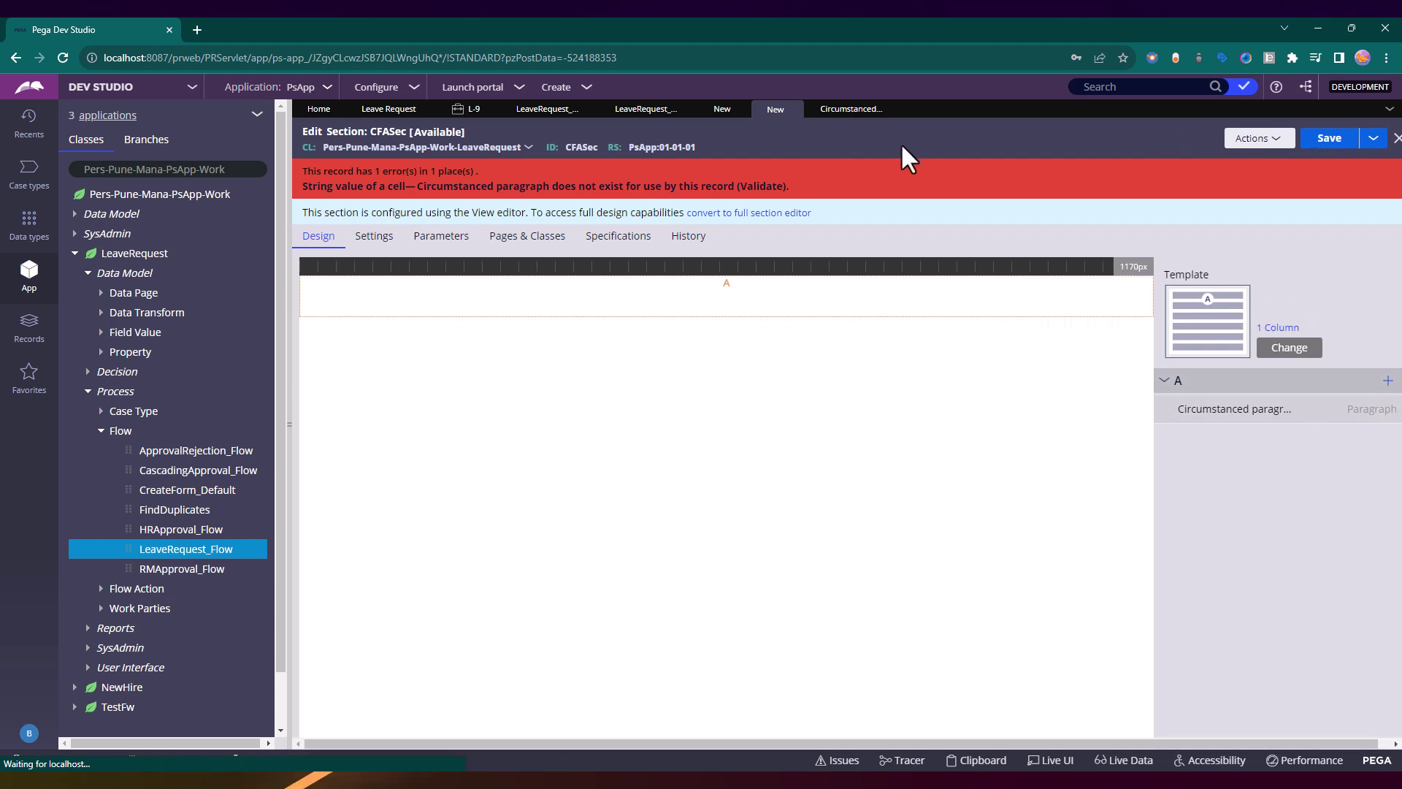
Change the paragraph reference in the CFASec section's cell properties to CircumstancedParagraph and submit them
click(1253, 139)
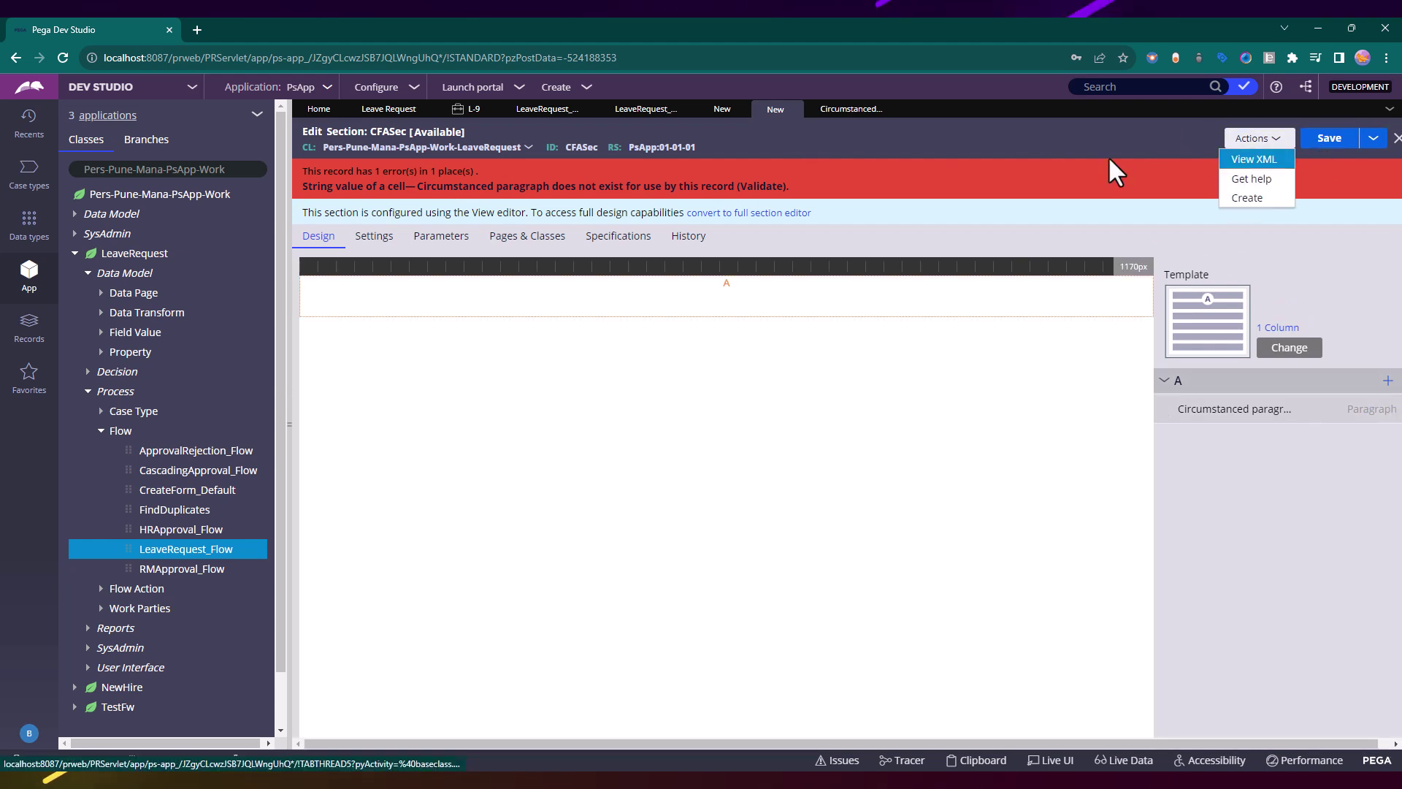
click(876, 110)
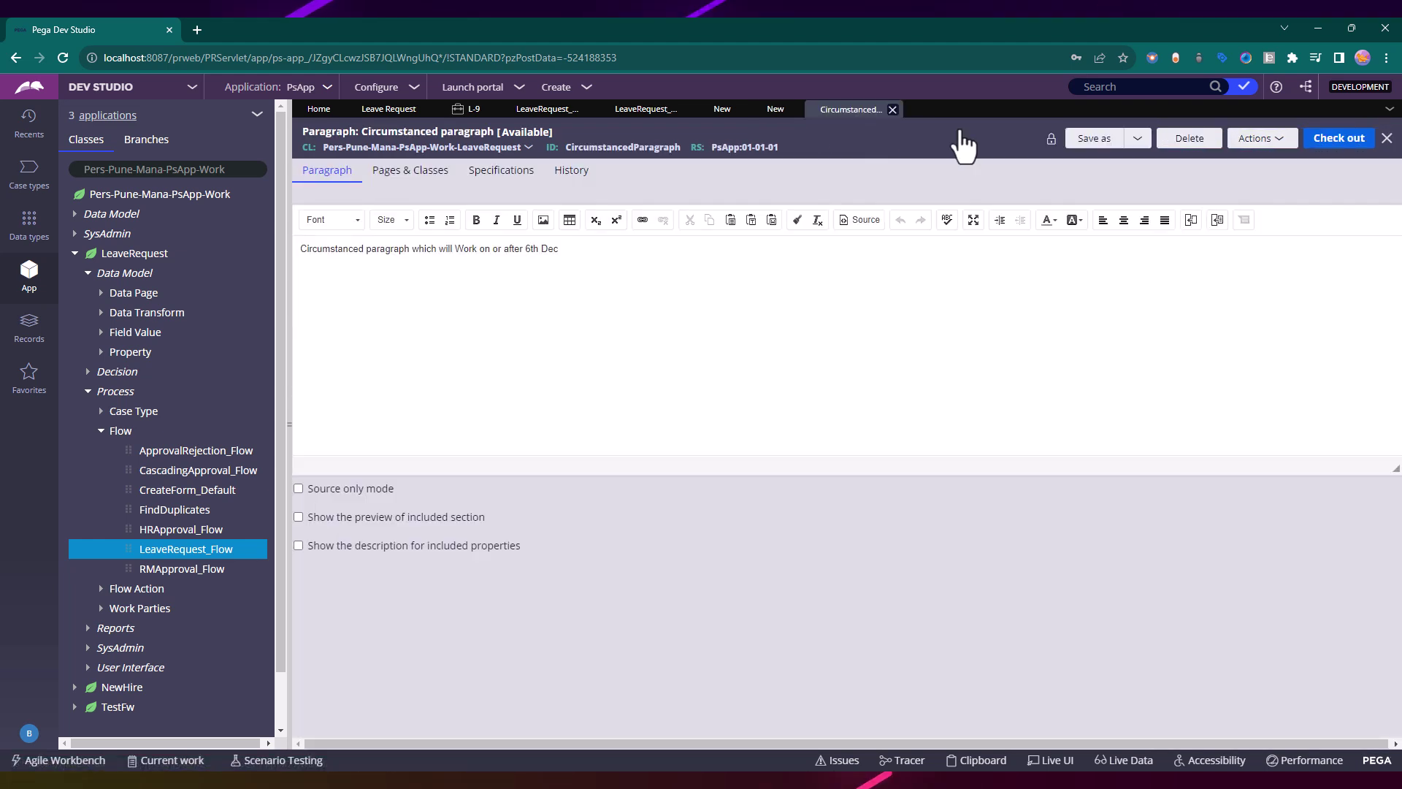
click(773, 108)
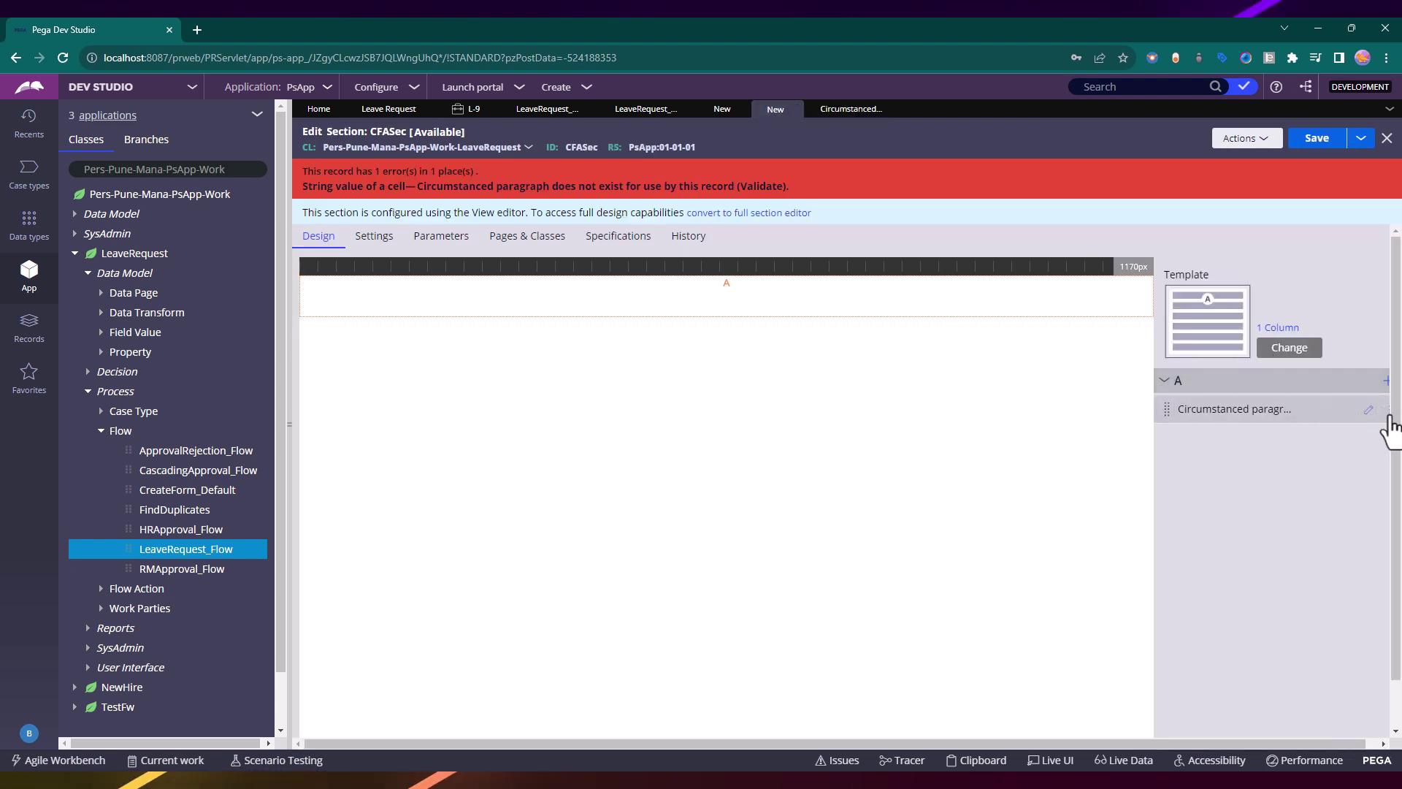
click(1373, 412)
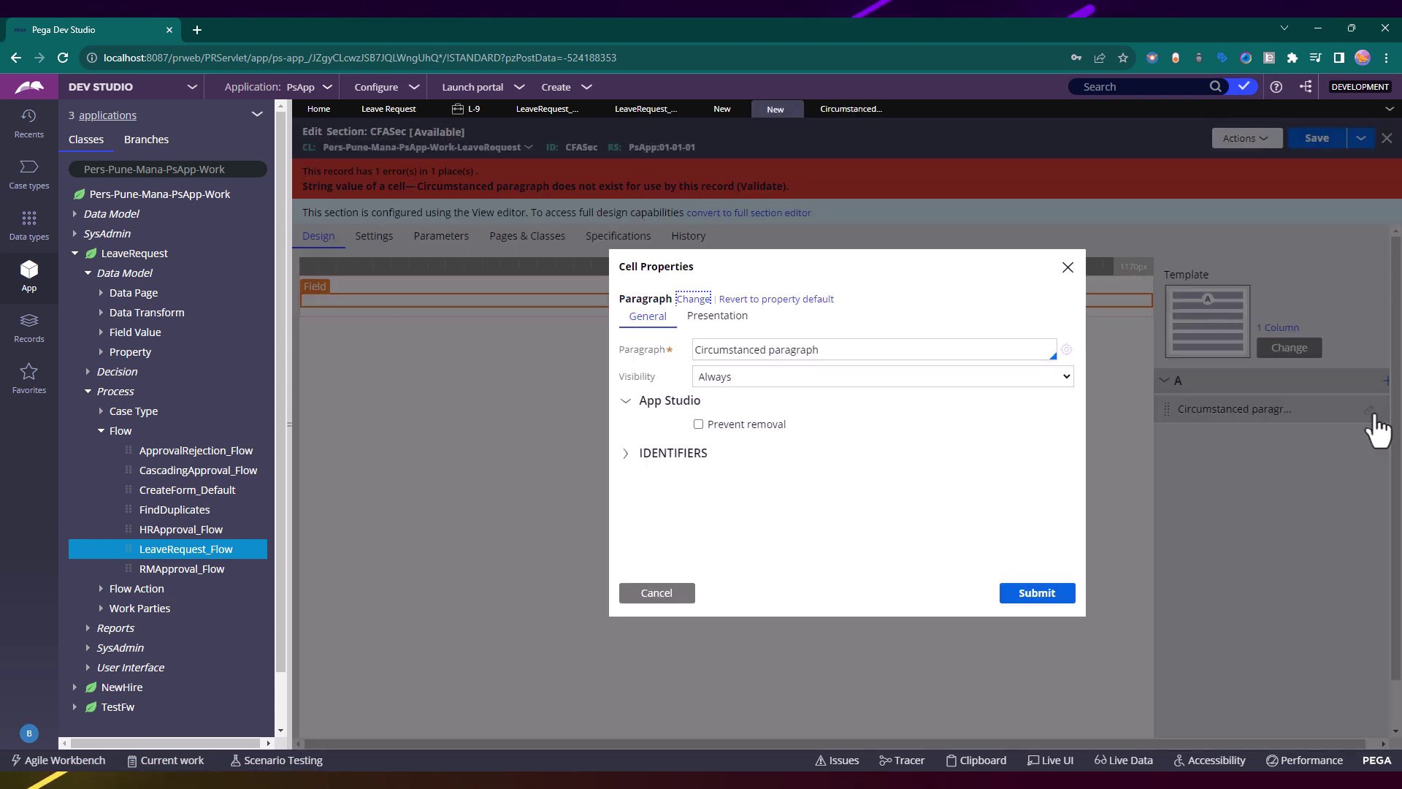
click(833, 353)
key(Down)
key(Return)
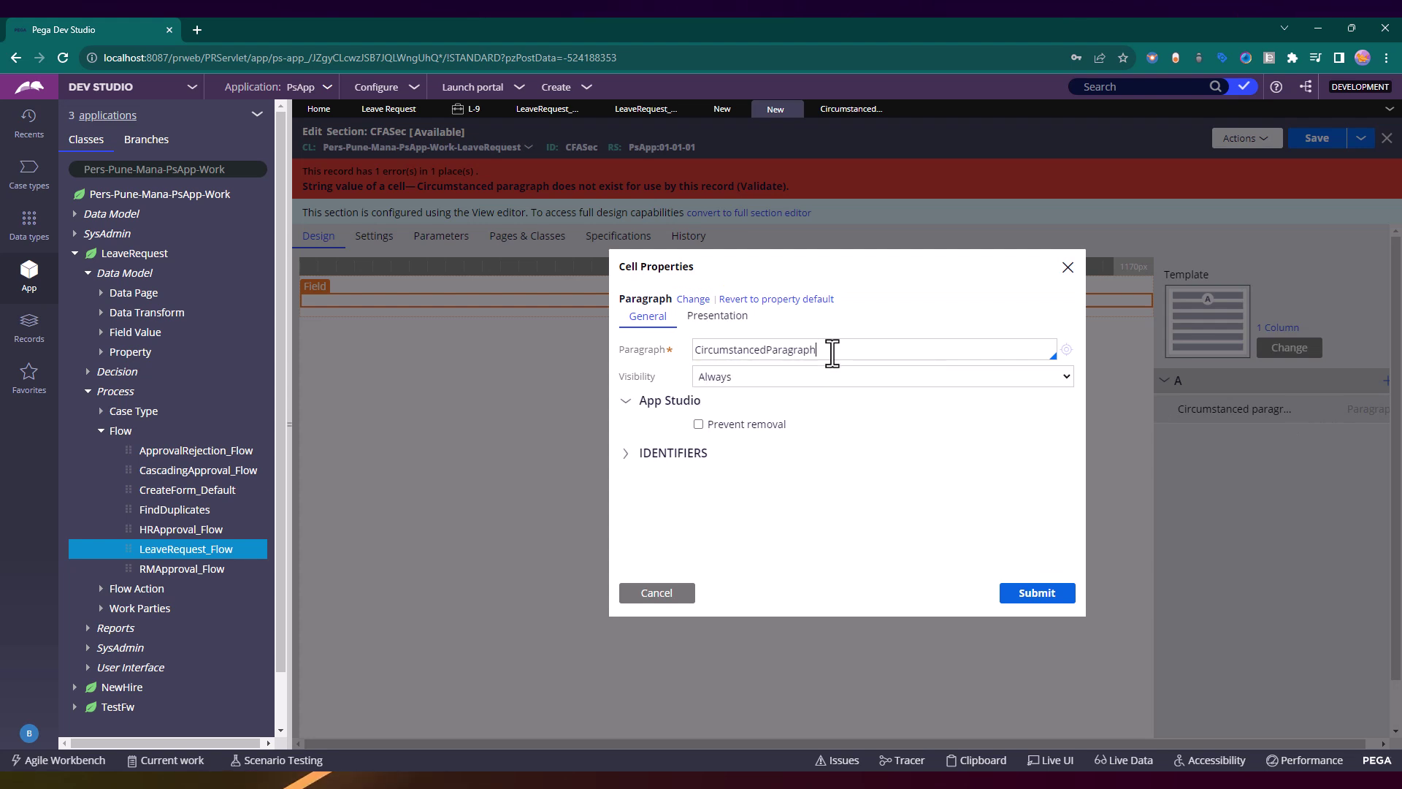
click(1037, 592)
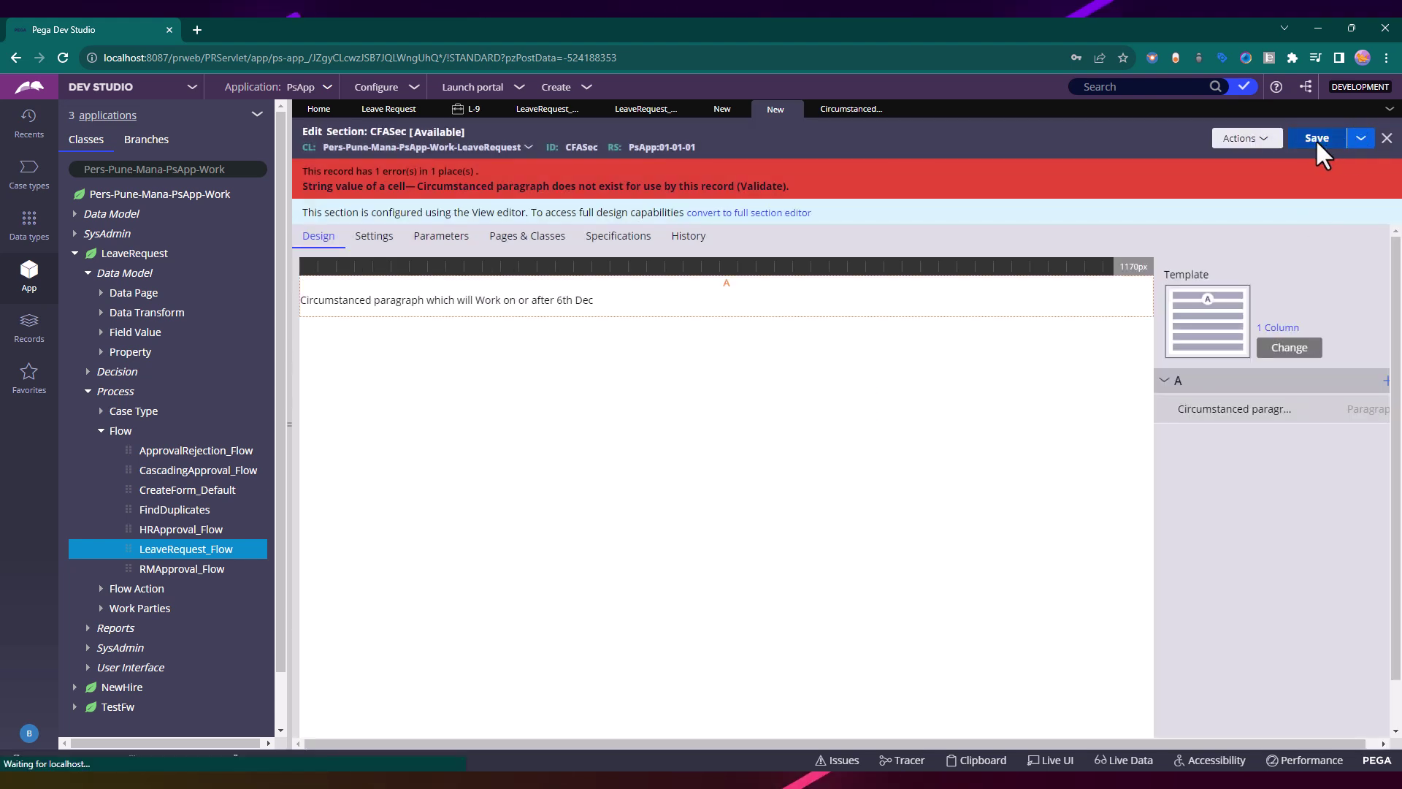
Save the CFASec section and the CFA flow action
click(1316, 139)
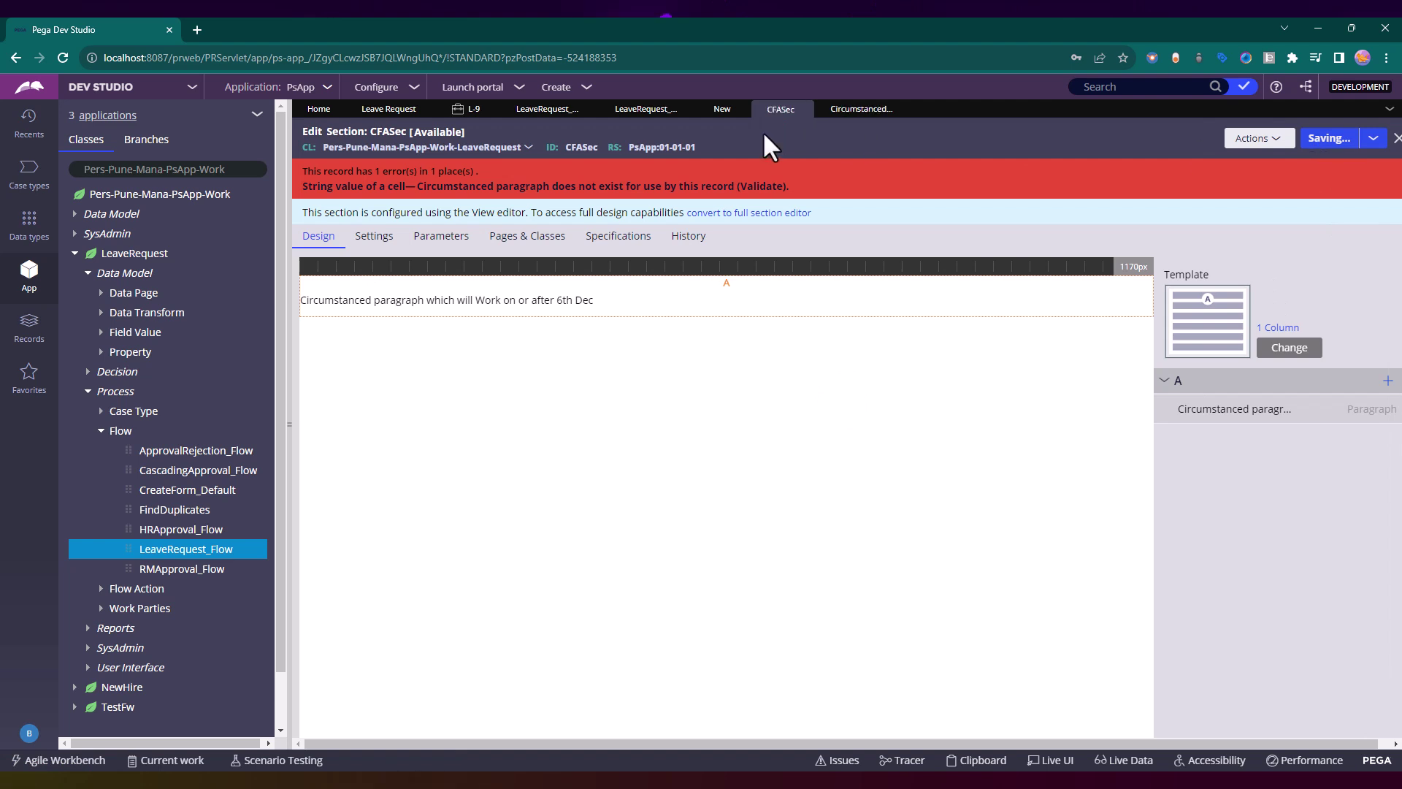
click(715, 111)
click(1311, 143)
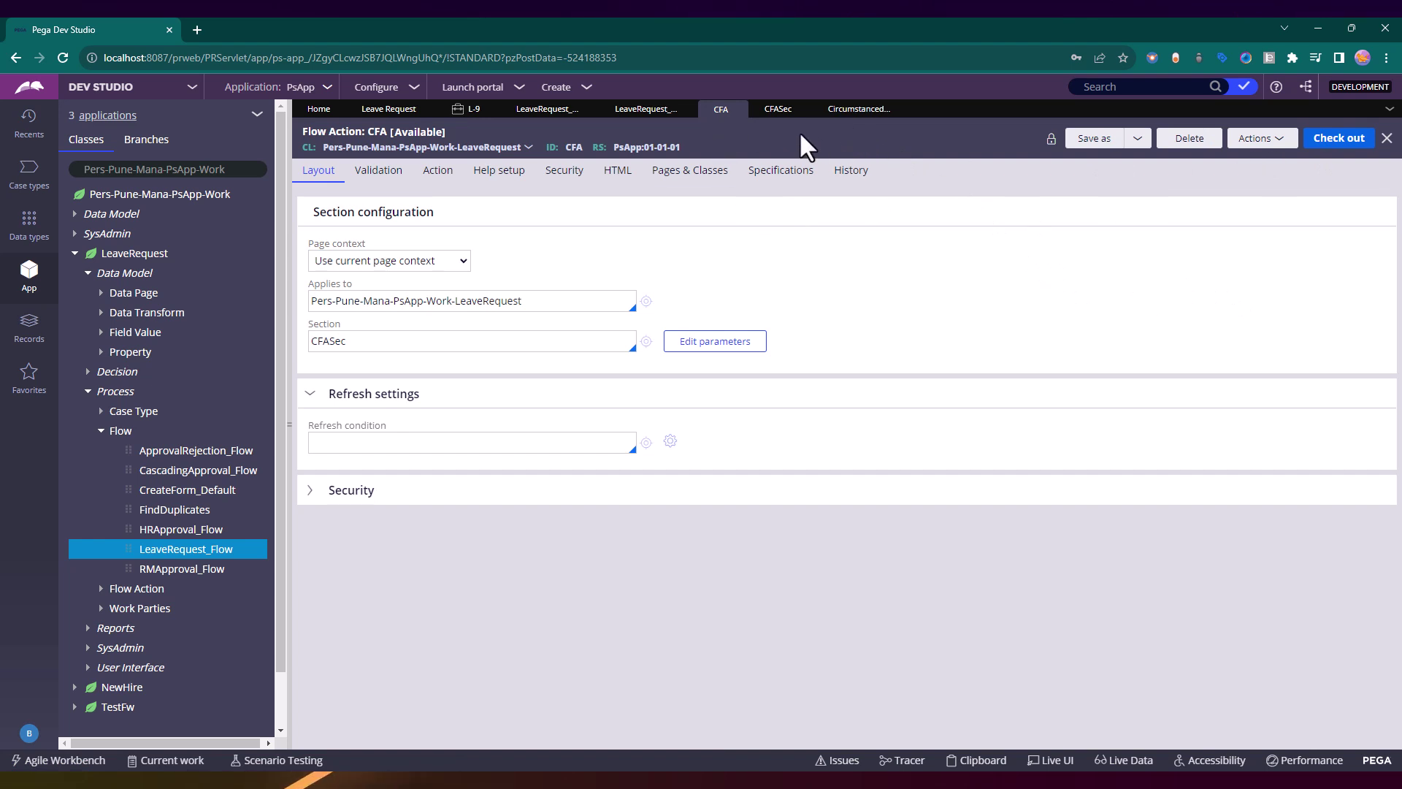
Submit the connector properties with flow action CFA and save the circumstanced Leave Request flow
click(646, 108)
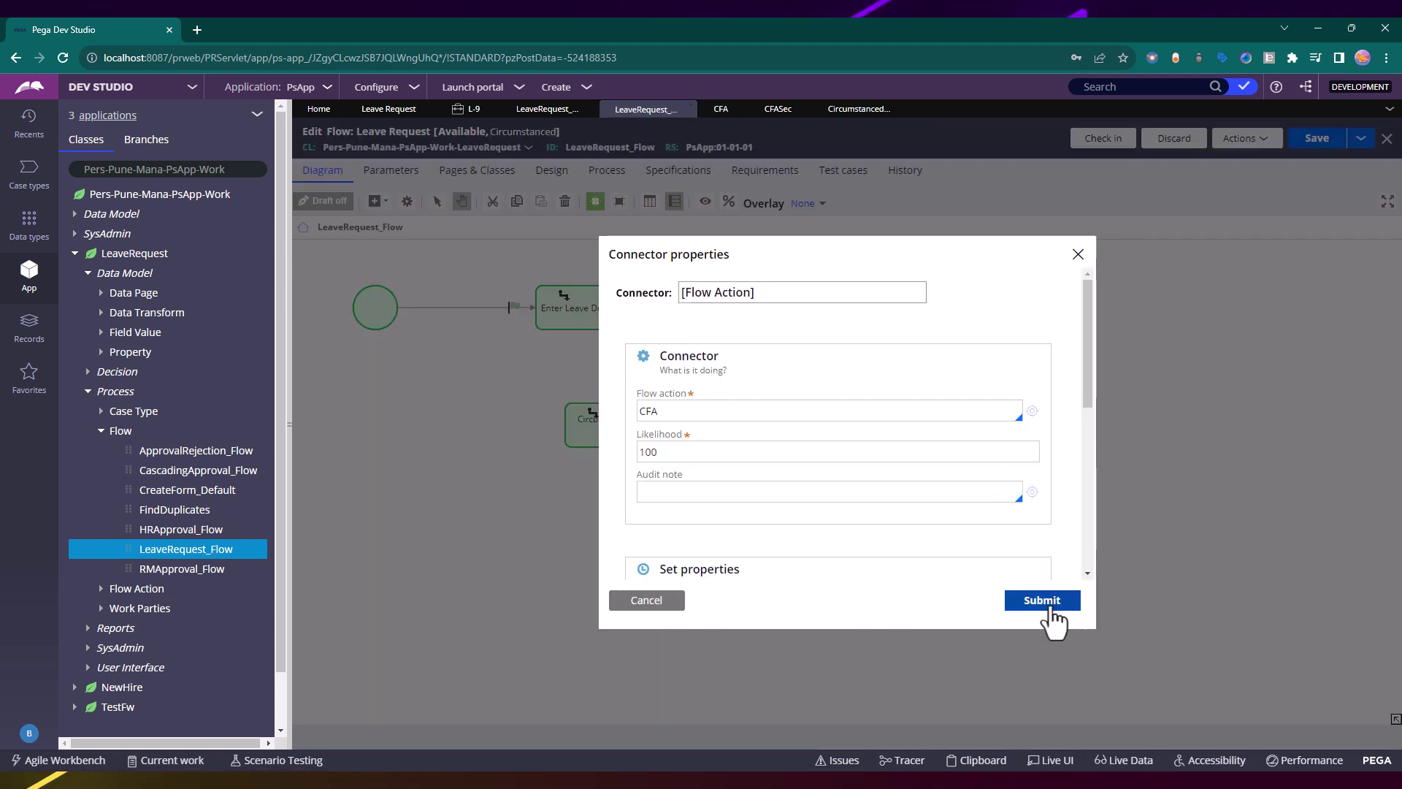
click(1029, 603)
click(1307, 143)
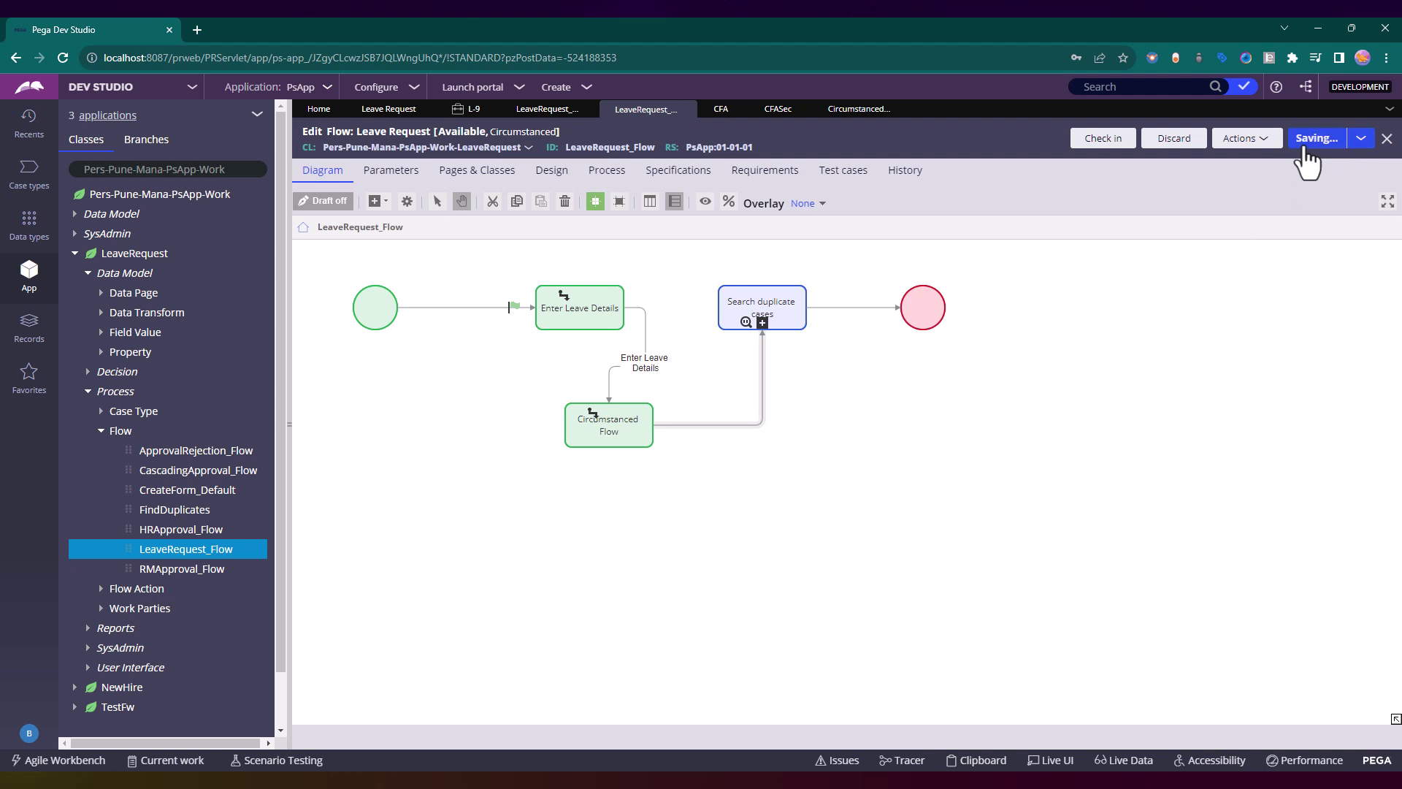
Check in the circumstanced Leave Request flow with the comment "Will Work on or after 6th Dec"
click(1099, 140)
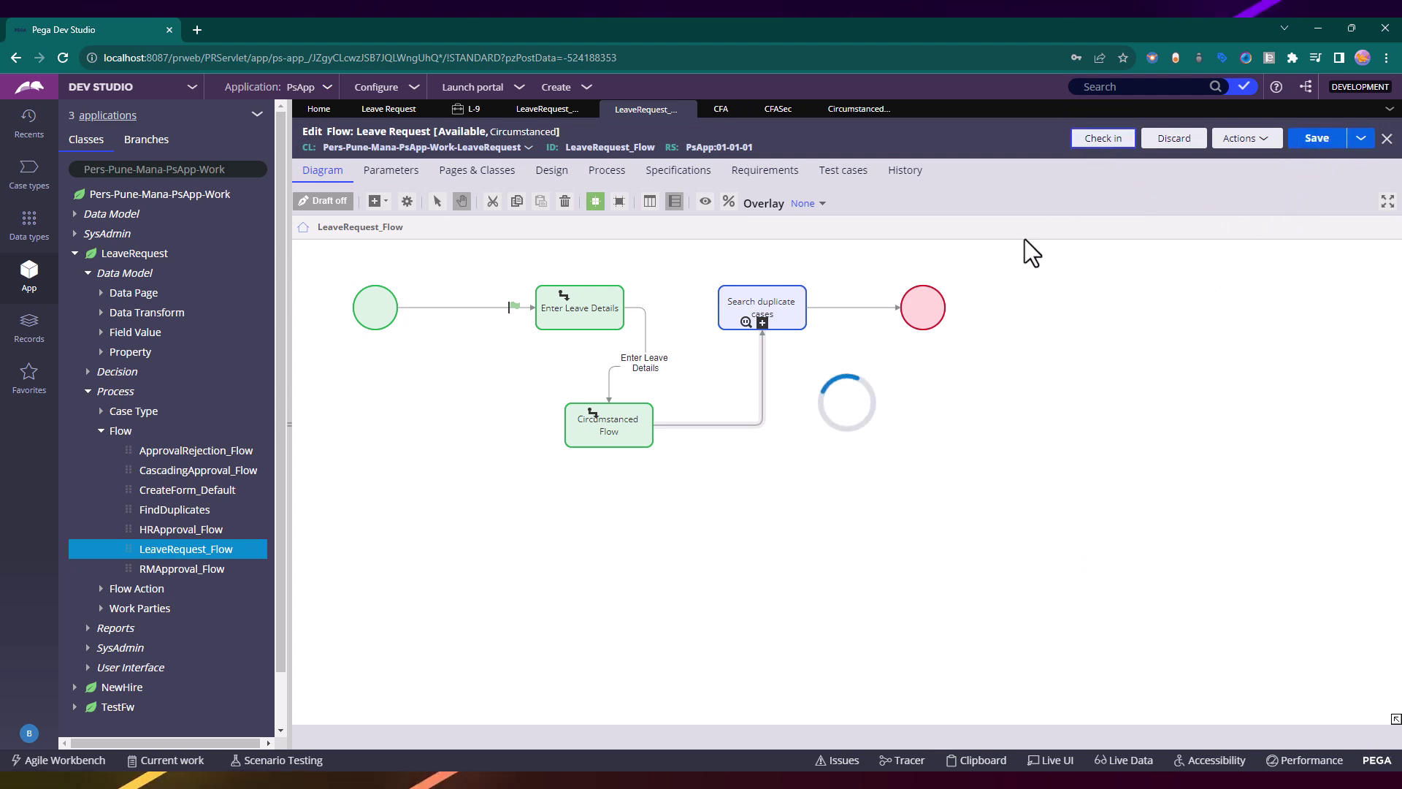
text(Will )
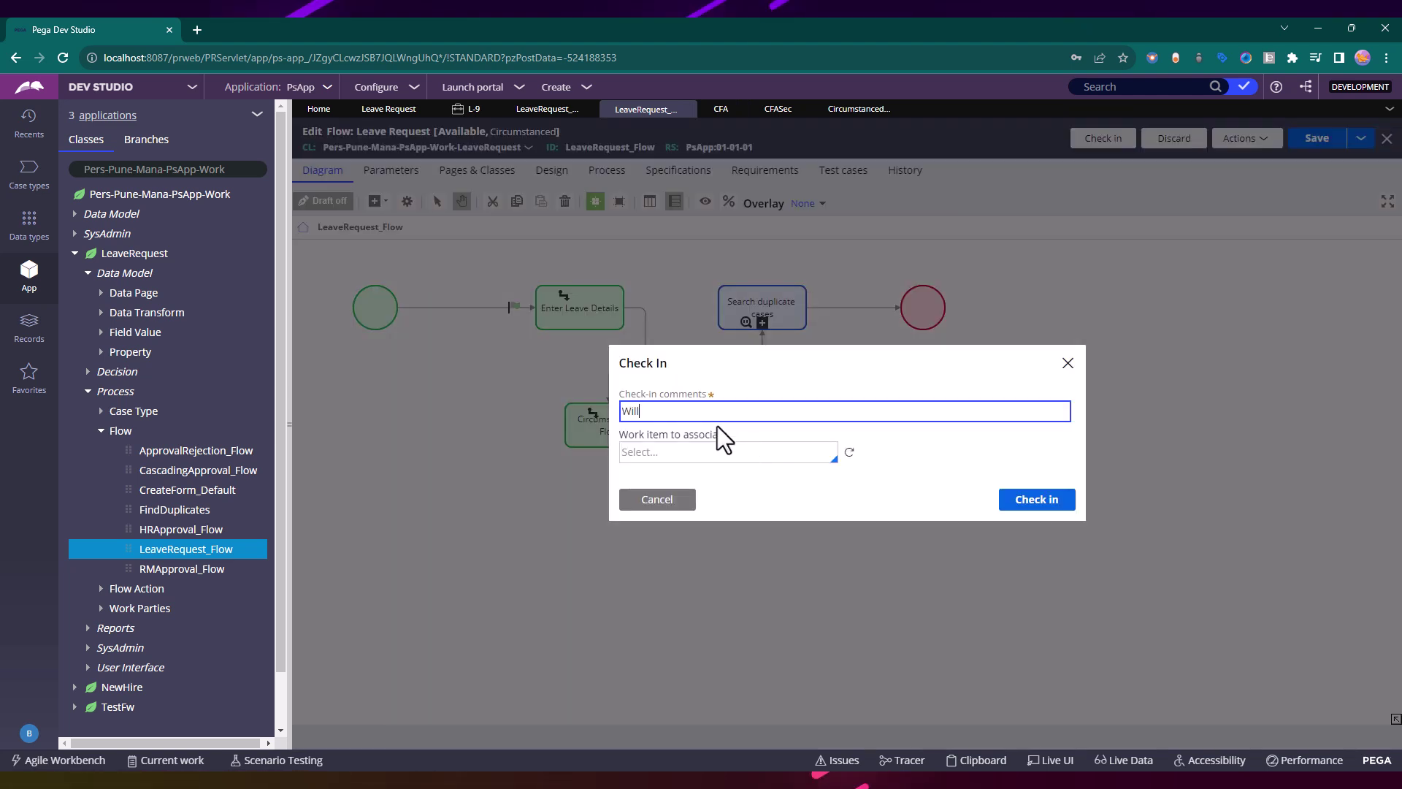
text(Work A)
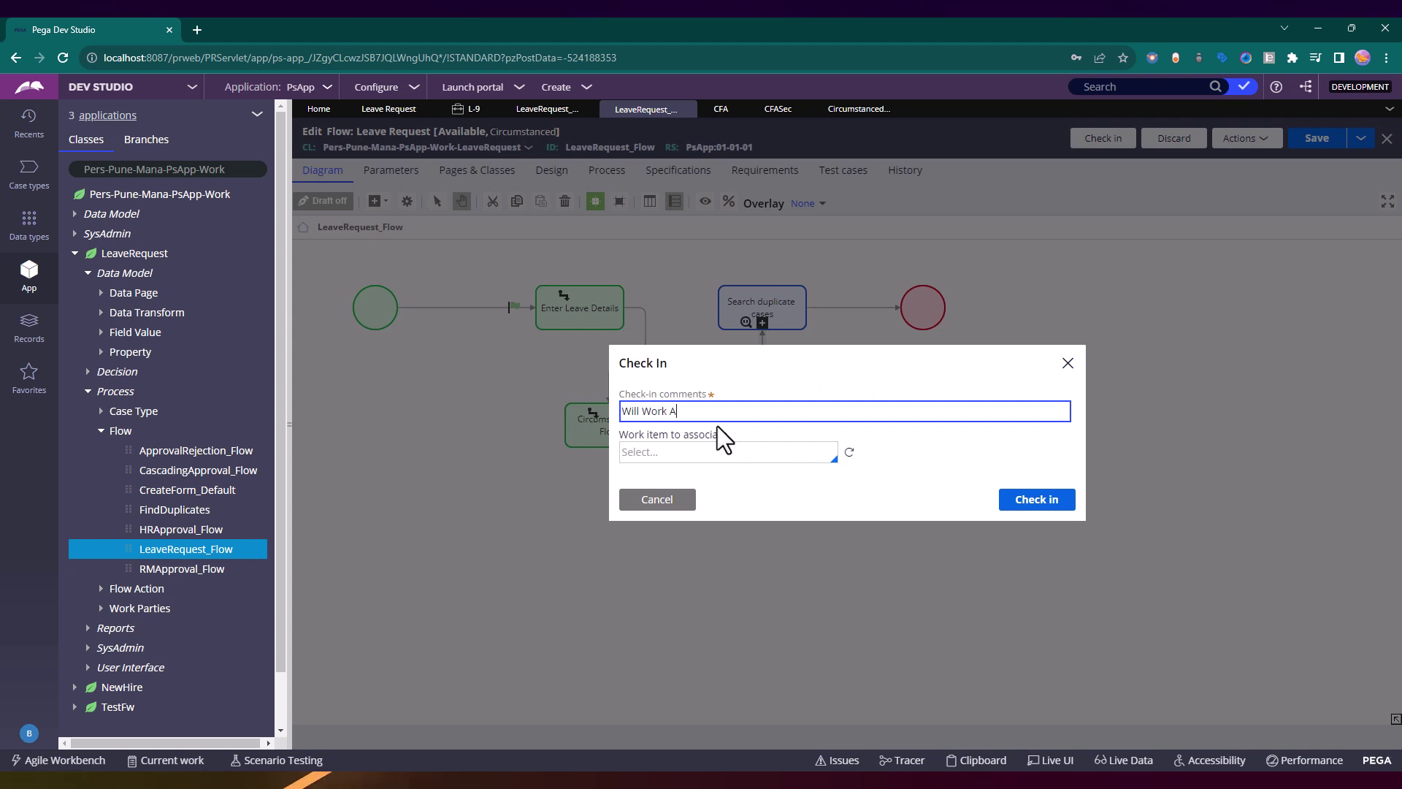
text(f)
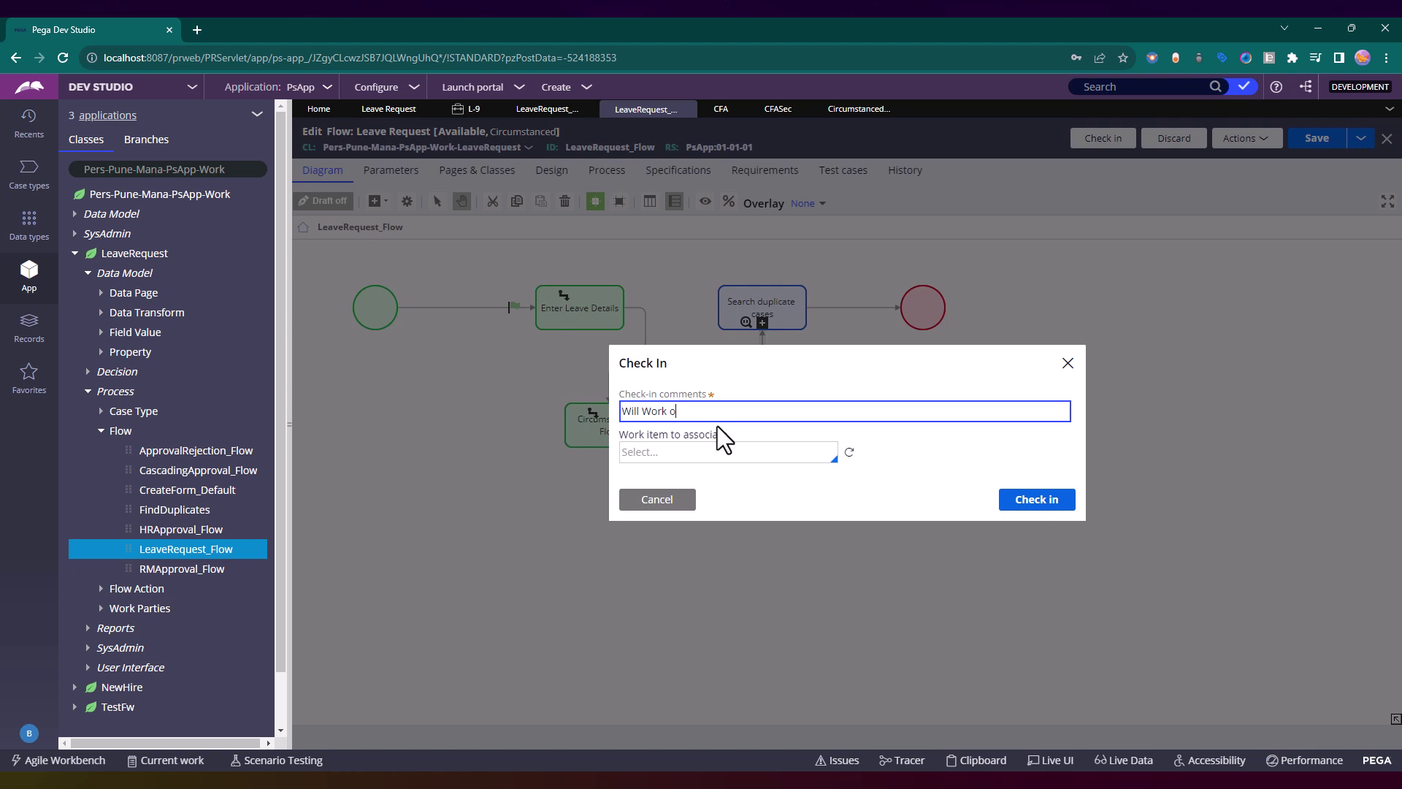
text(r after 6)
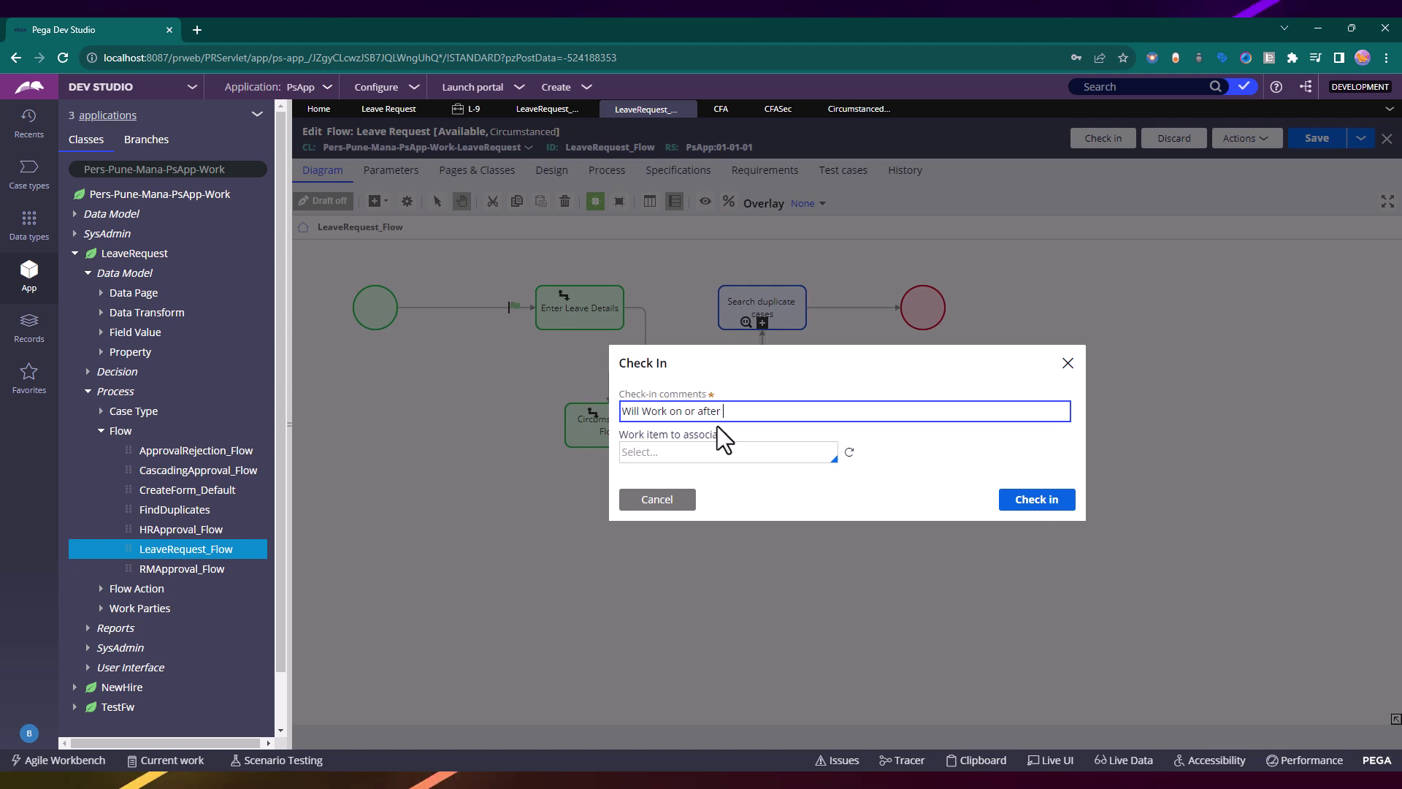
text(th Dec)
click(1028, 499)
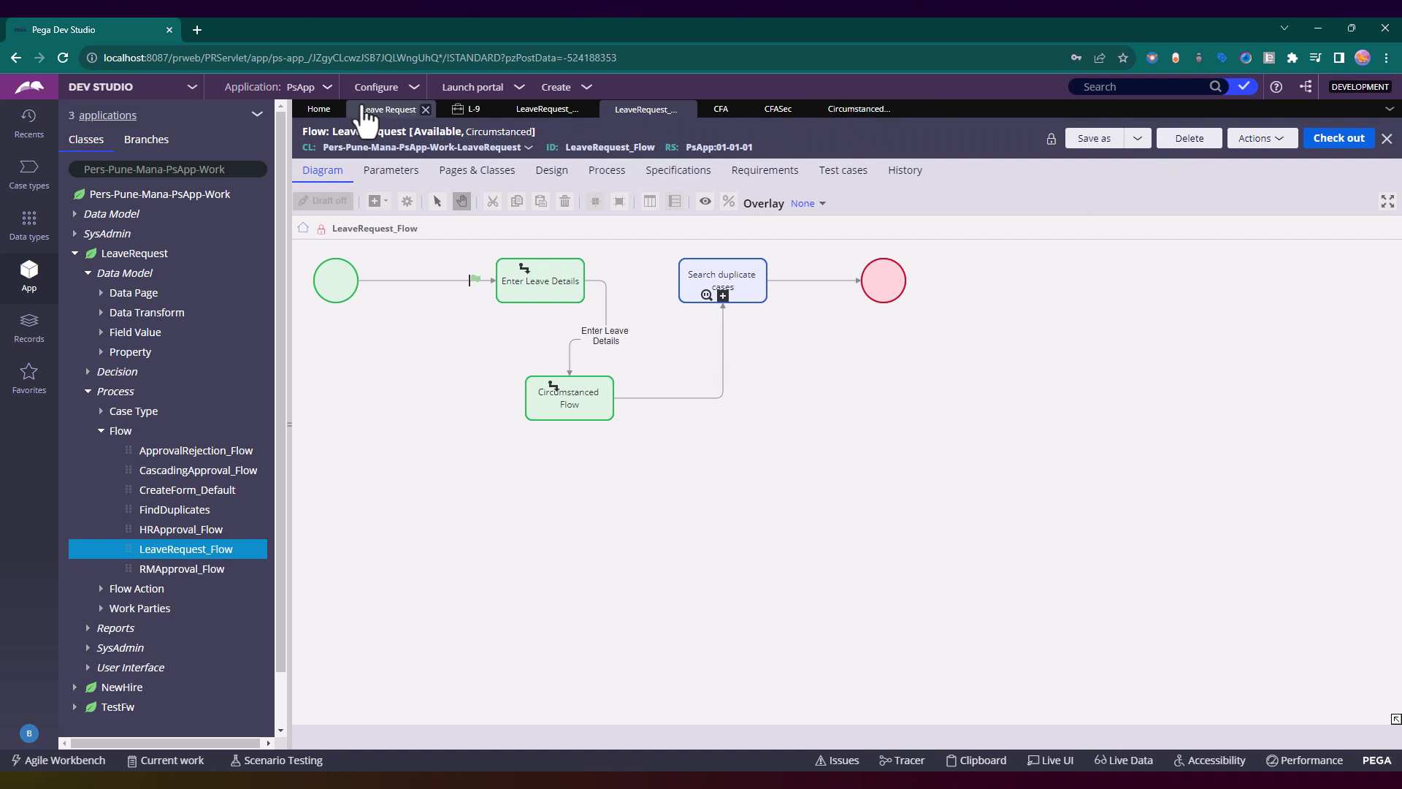
Return to the original Leave Request flow rule and refresh it
click(374, 111)
click(548, 110)
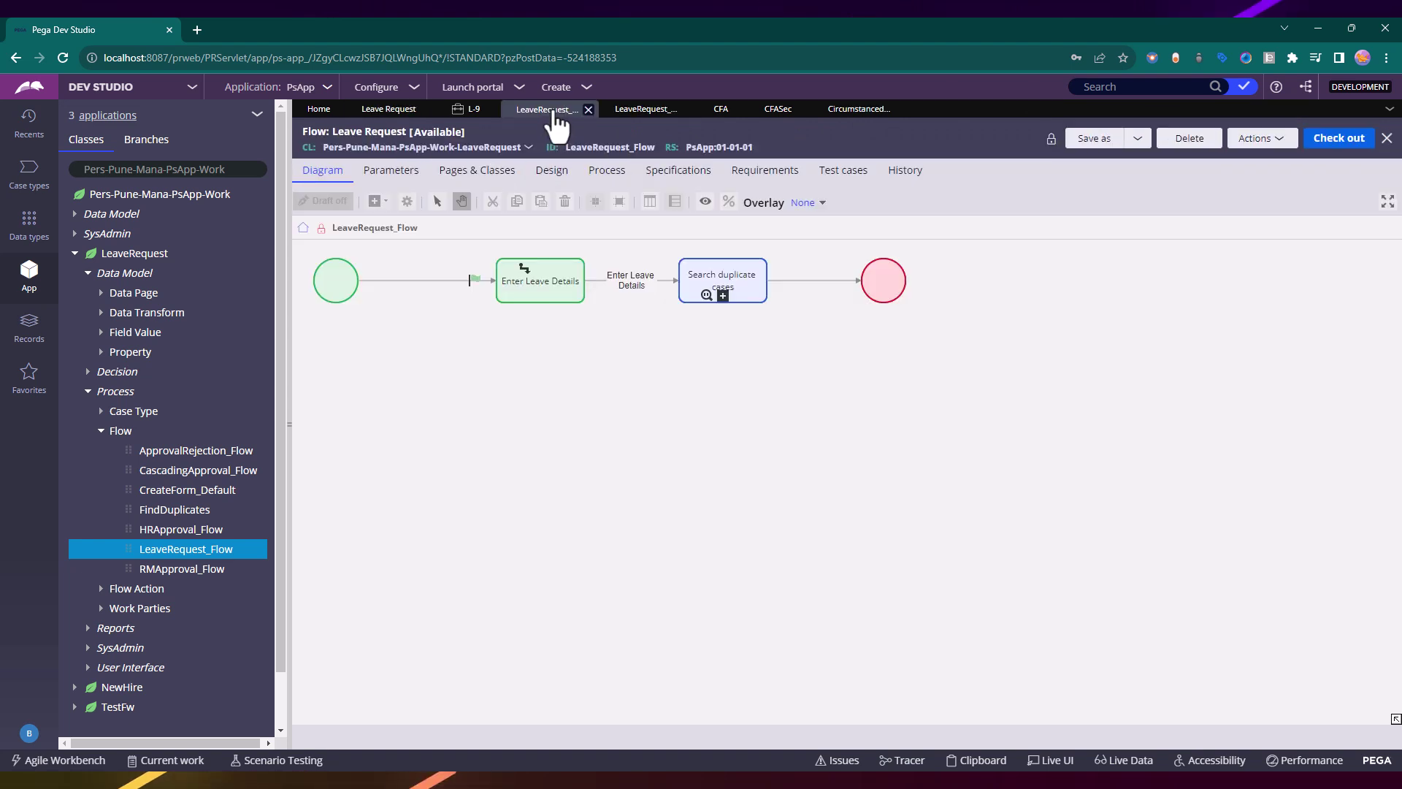
click(1236, 145)
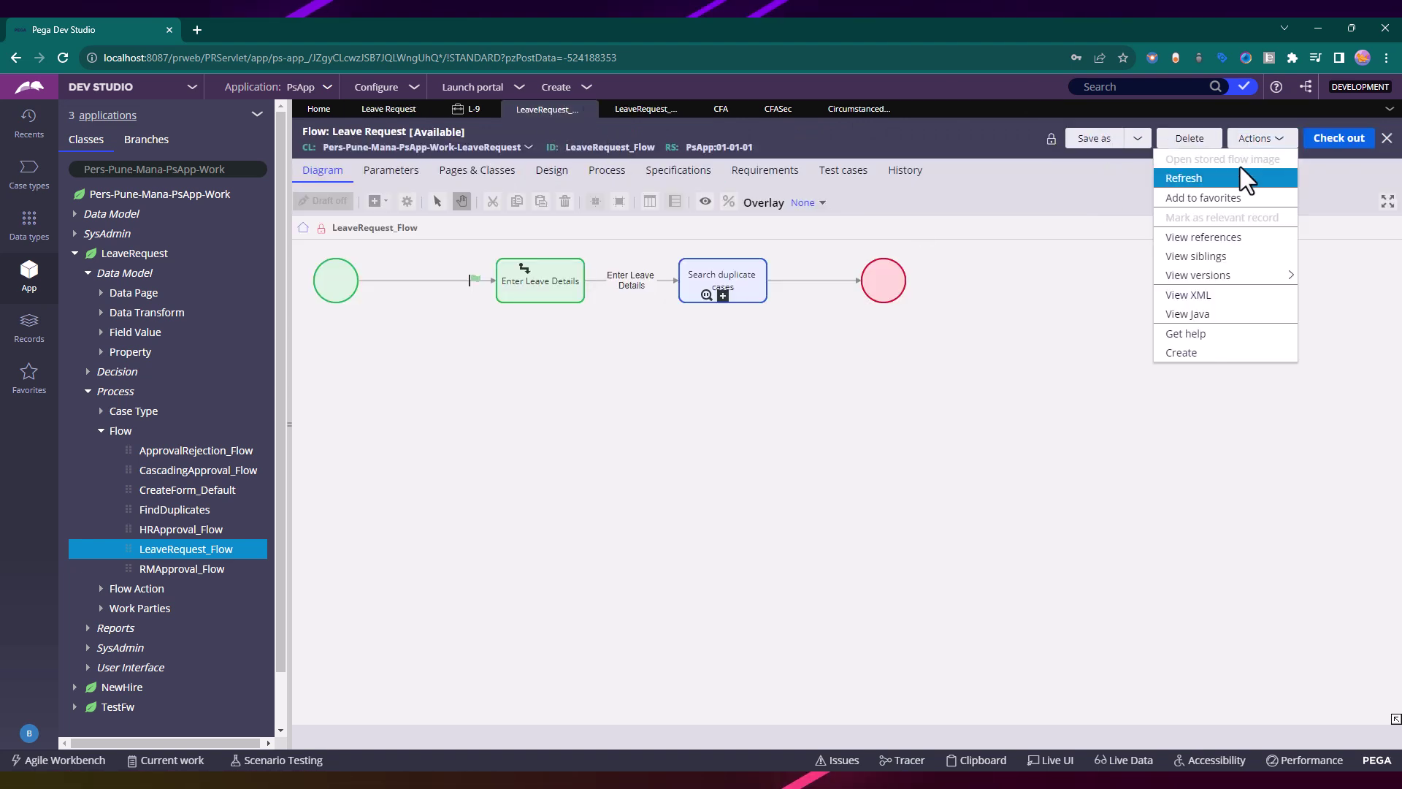
mouse_move(1183, 275)
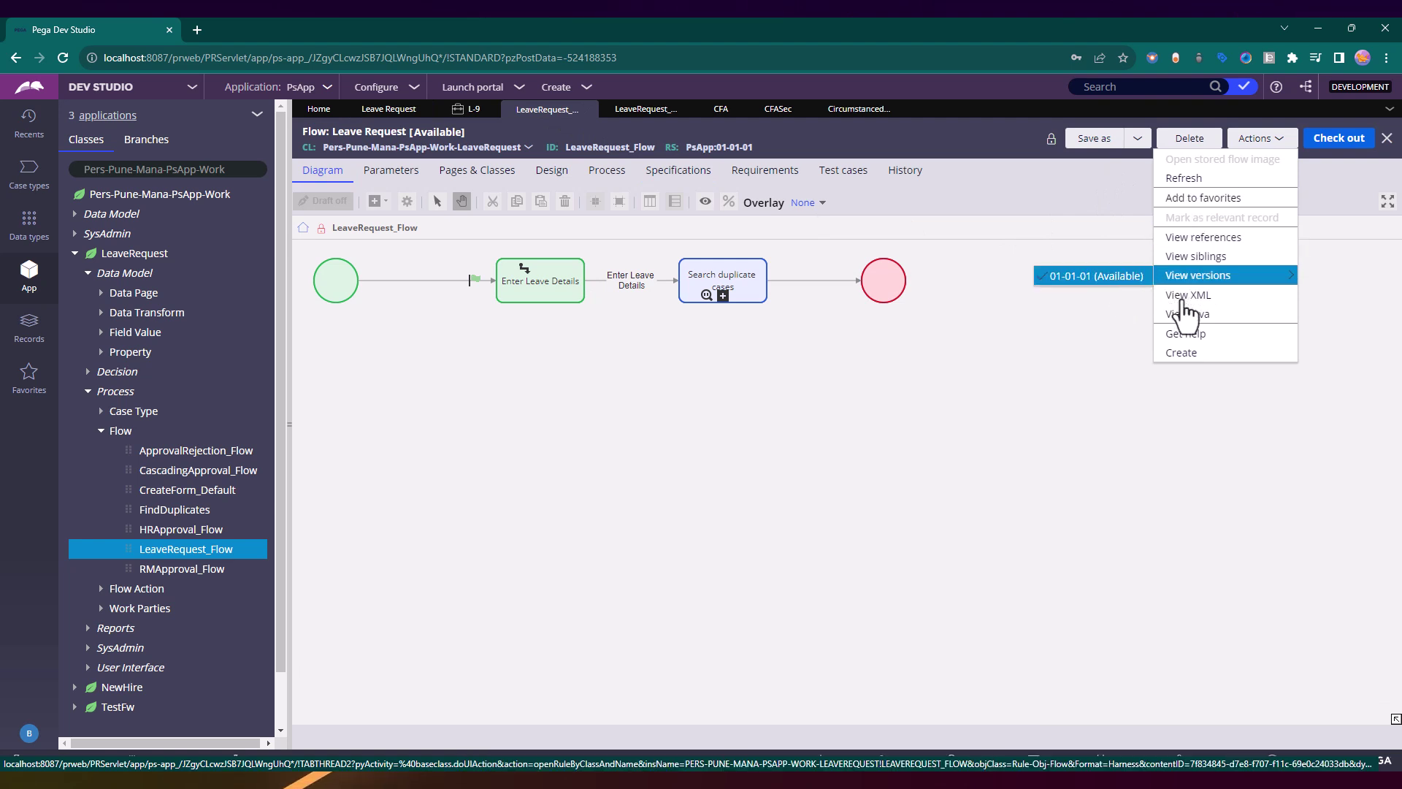
click(1255, 138)
click(1195, 183)
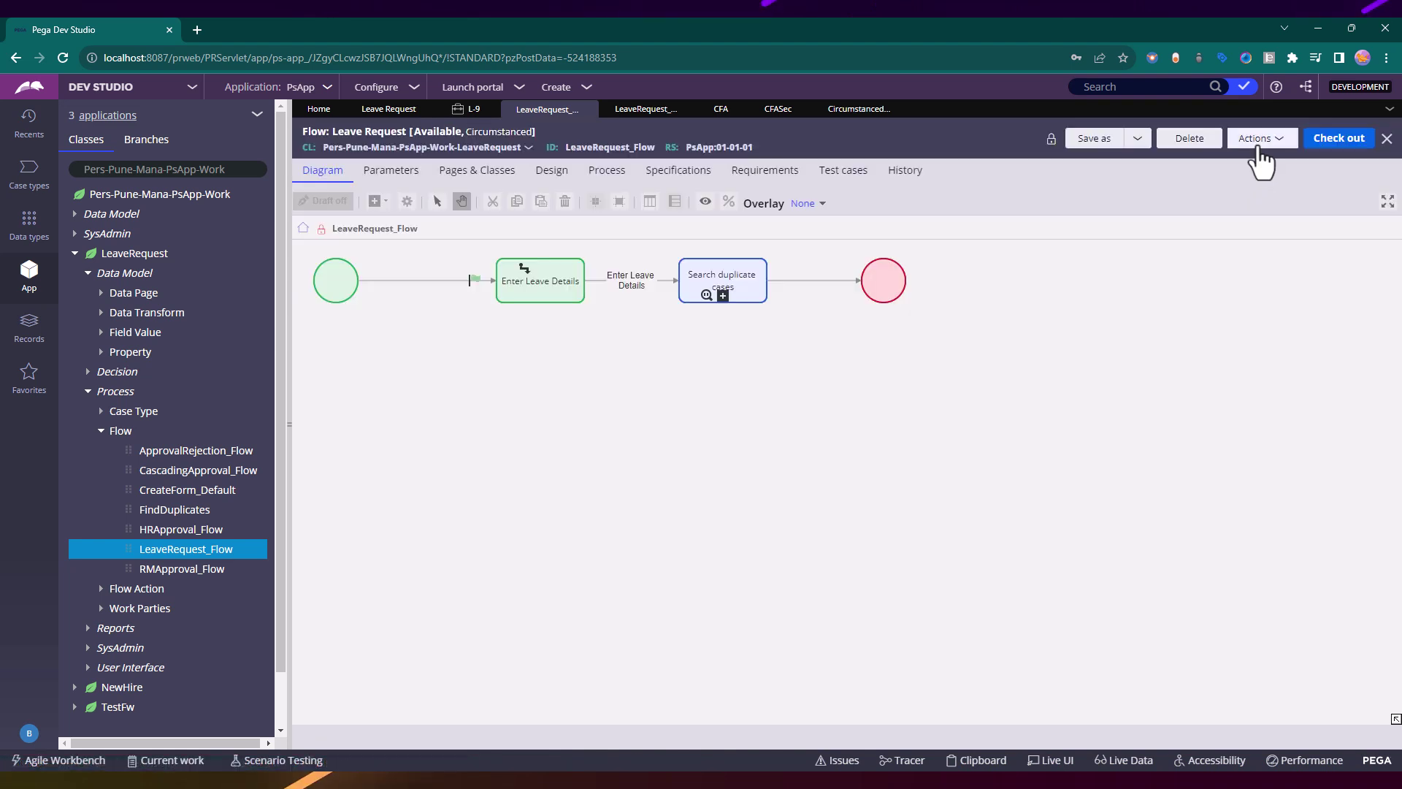
click(1259, 142)
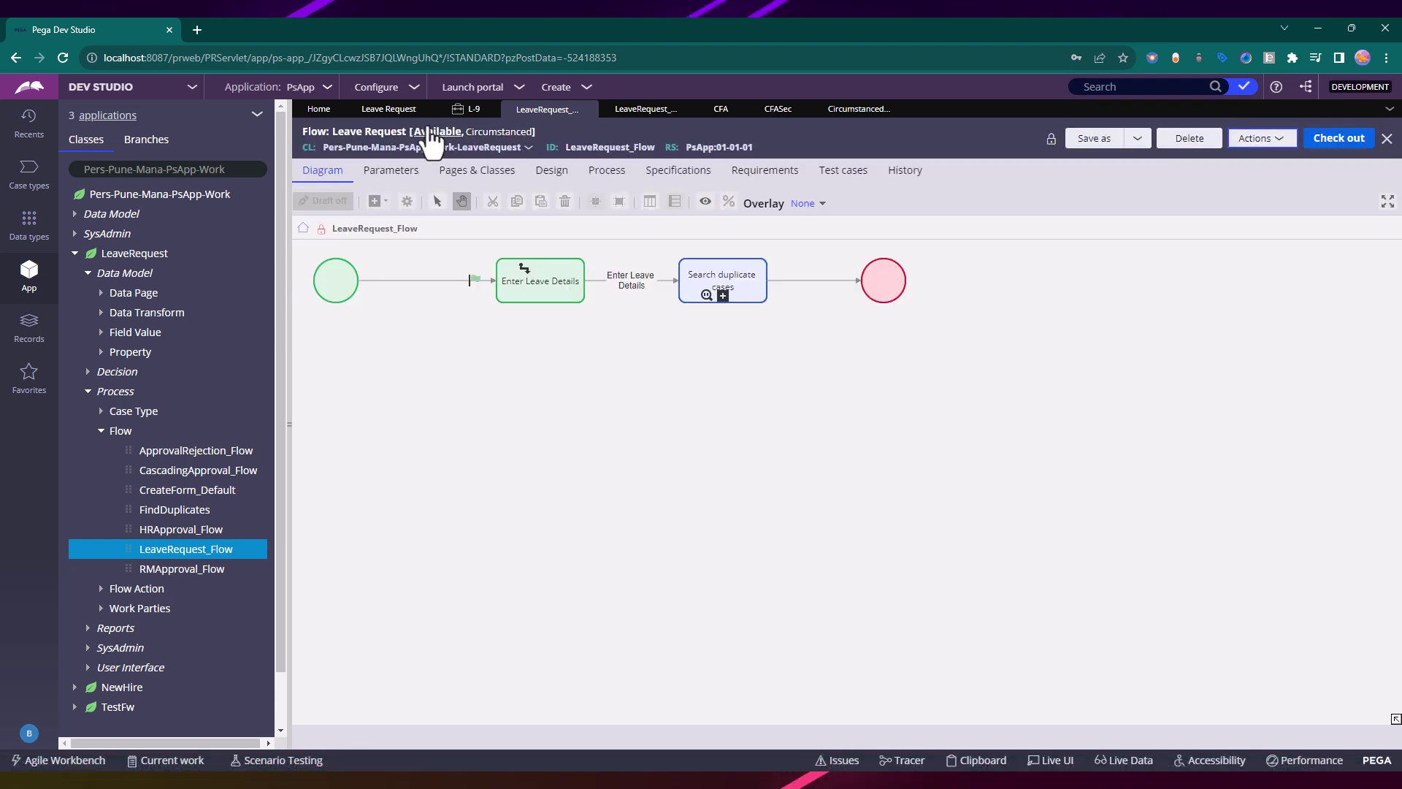
Save and run the Leave Request case type, create the case, and submit the Enter Leave Details form without filling it in
click(392, 110)
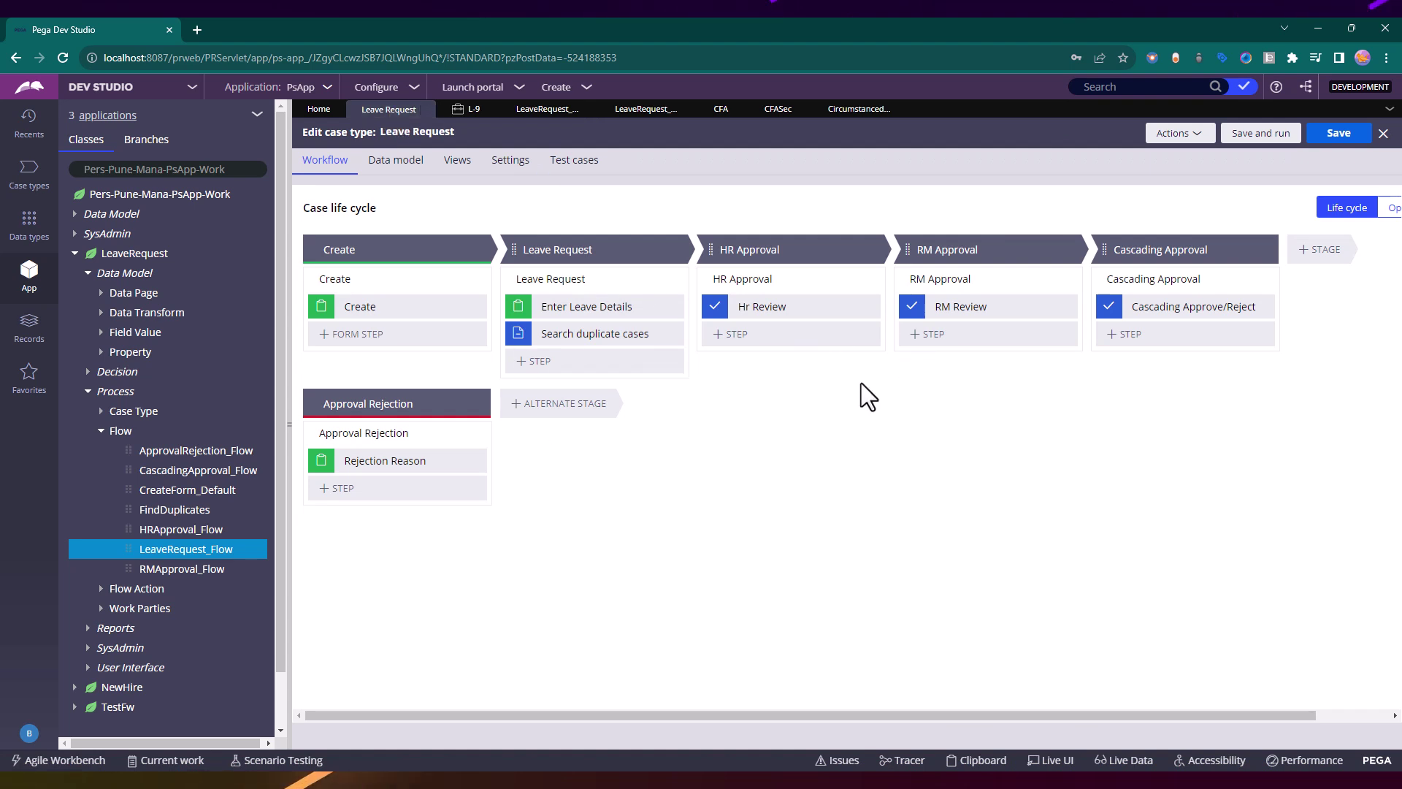
click(1241, 141)
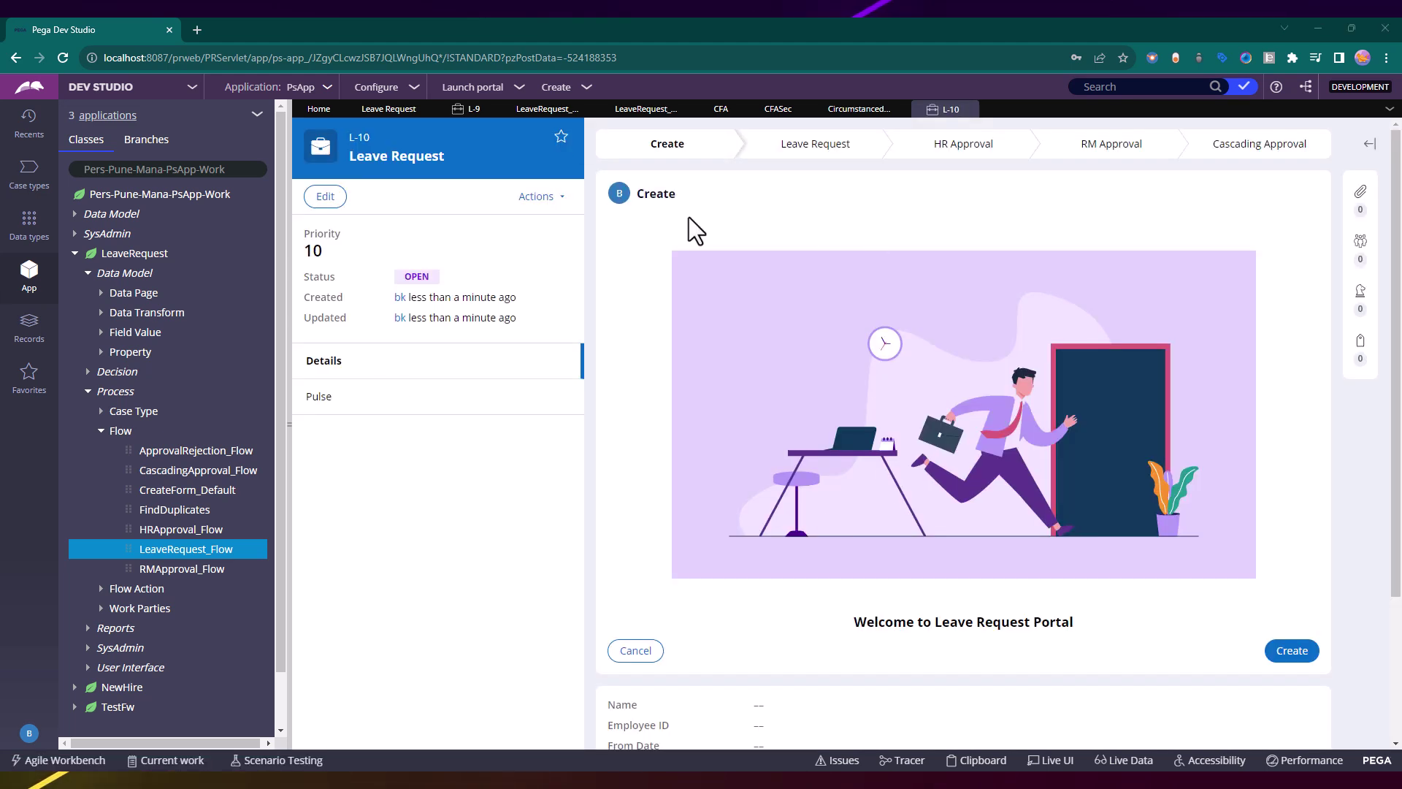
triple_click(361, 138)
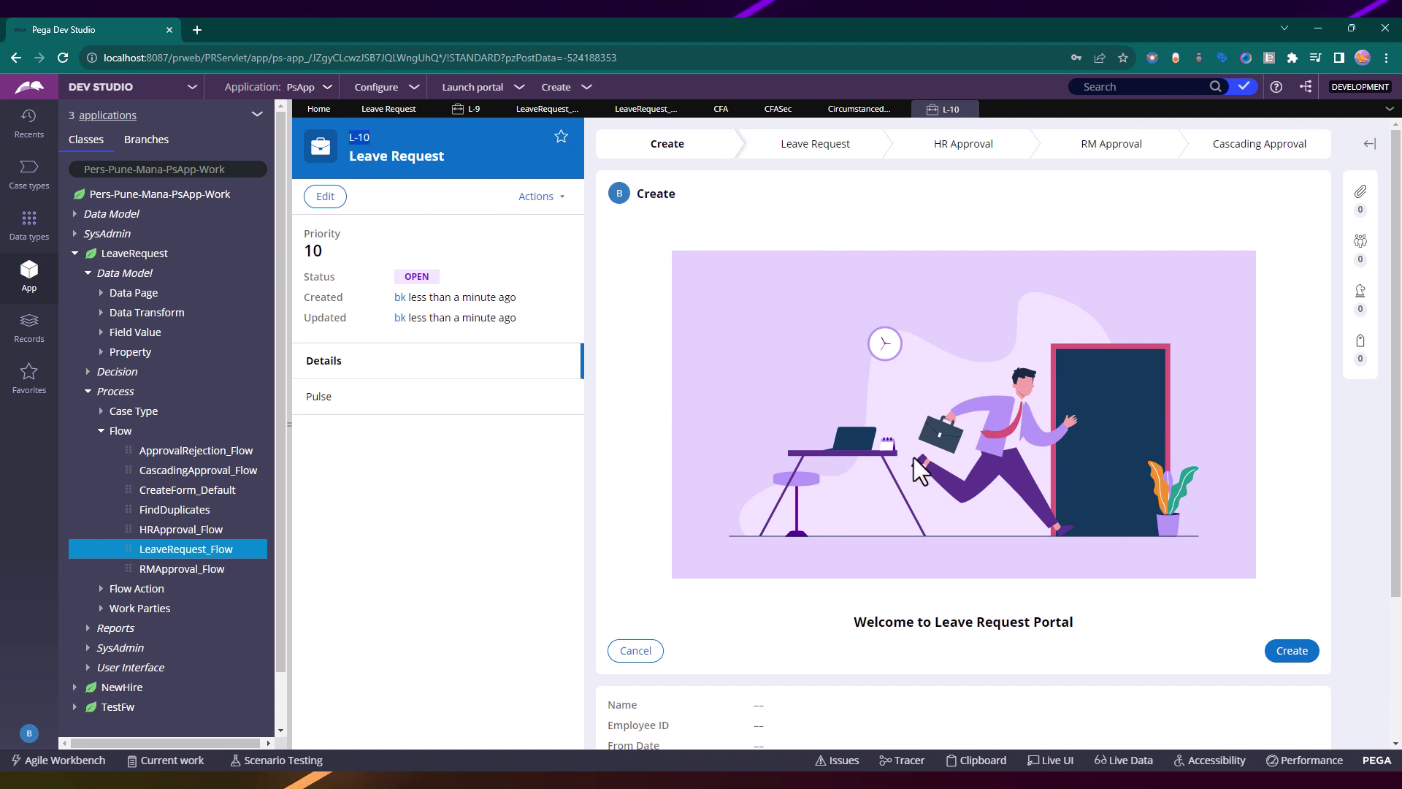
click(1274, 661)
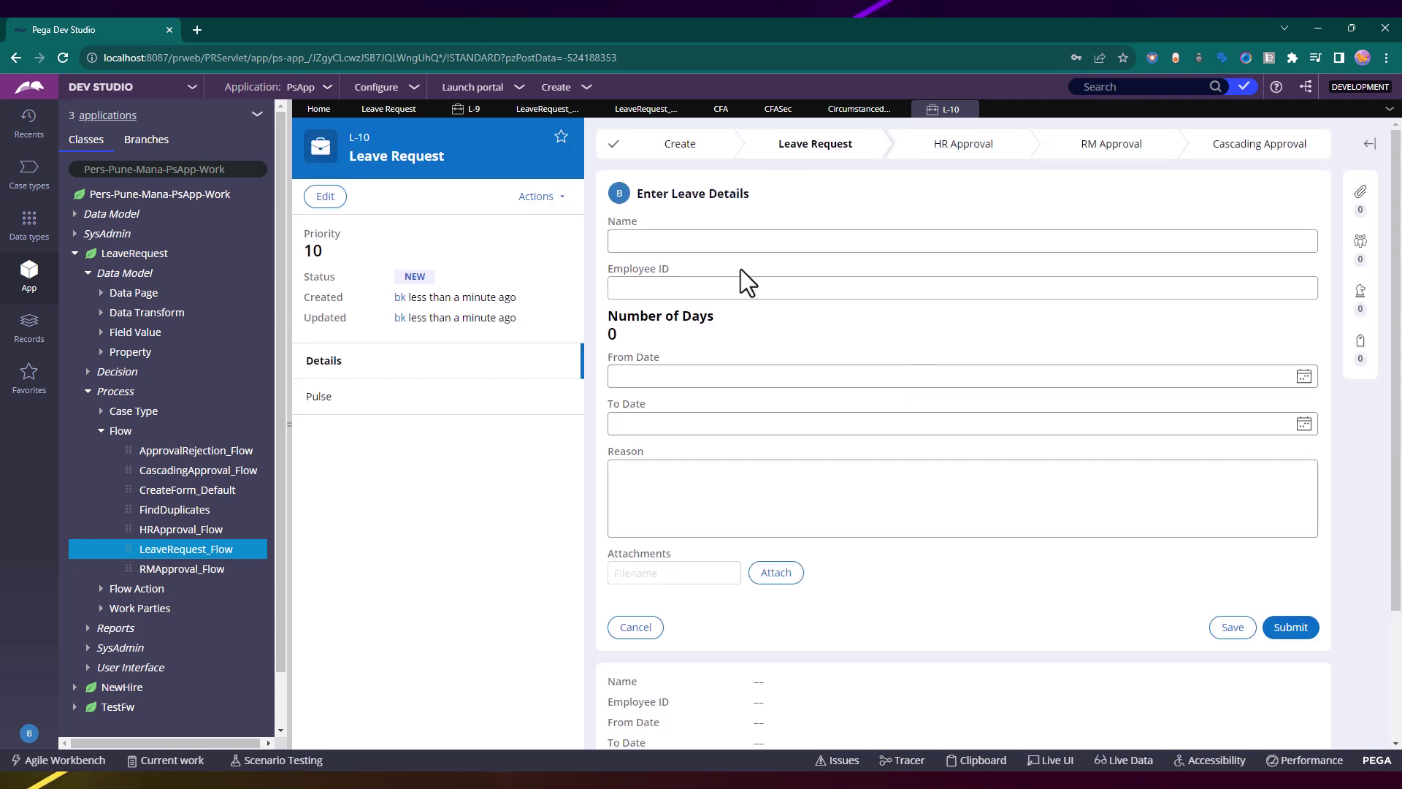
click(1296, 630)
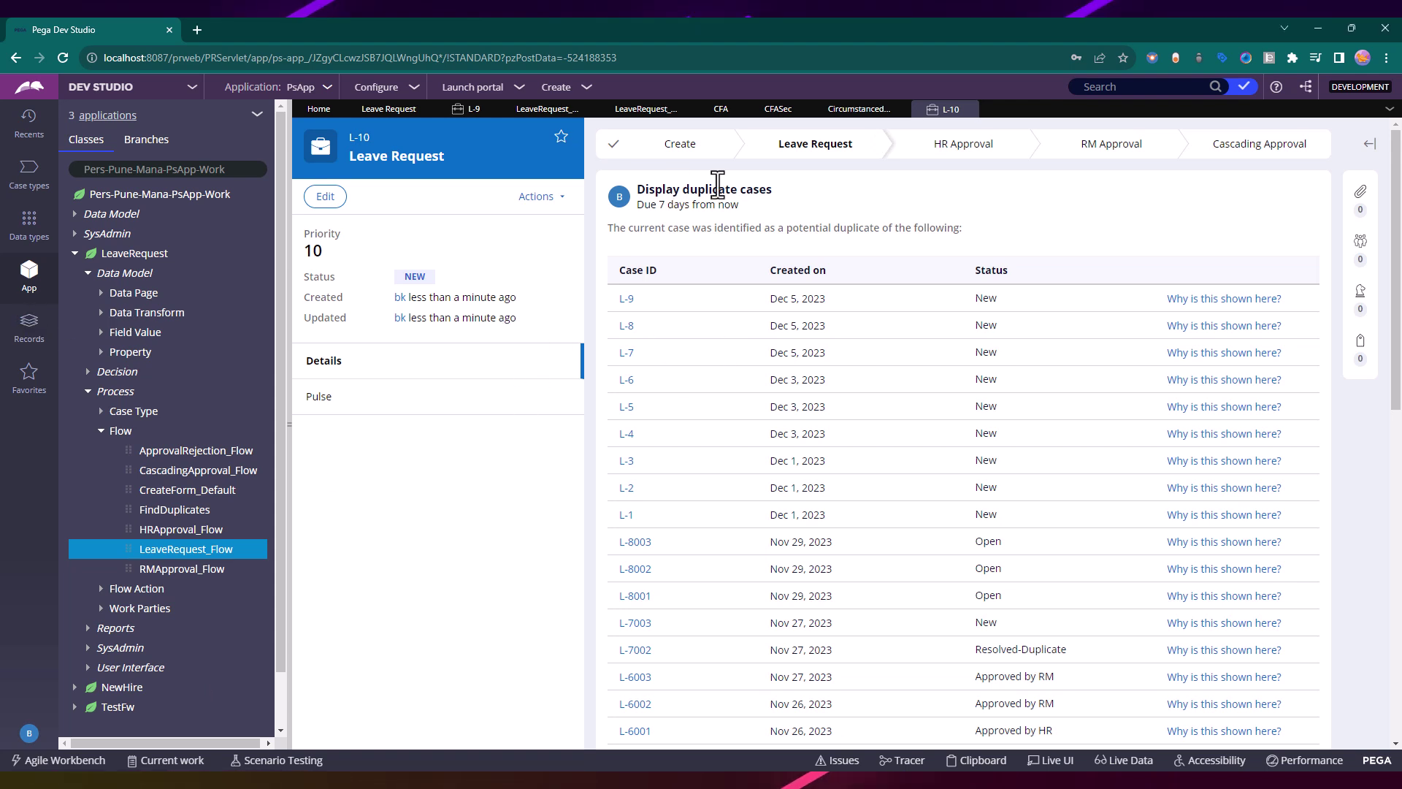
Search the web for "google date and time" in a new browser tab and check the current date and time
click(196, 30)
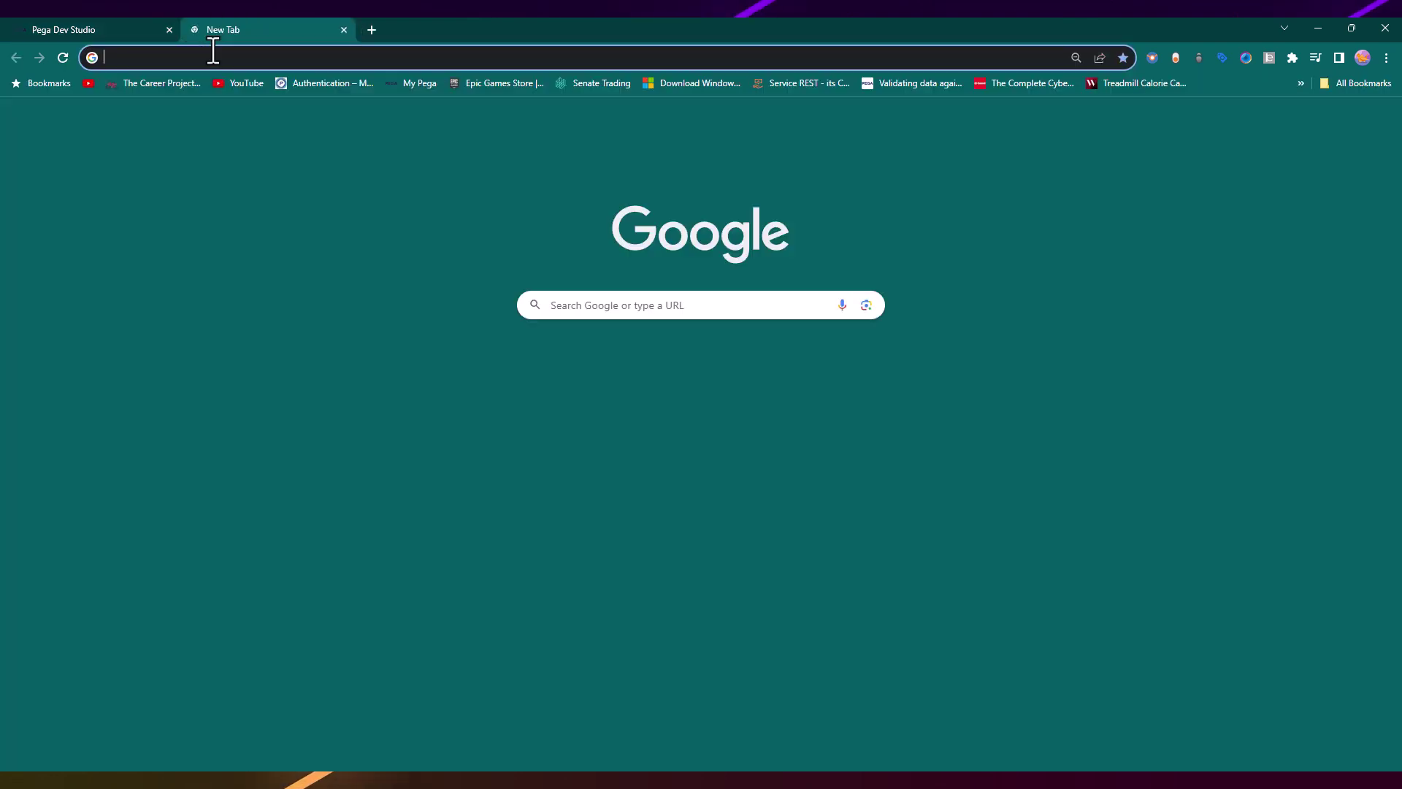
text(goog)
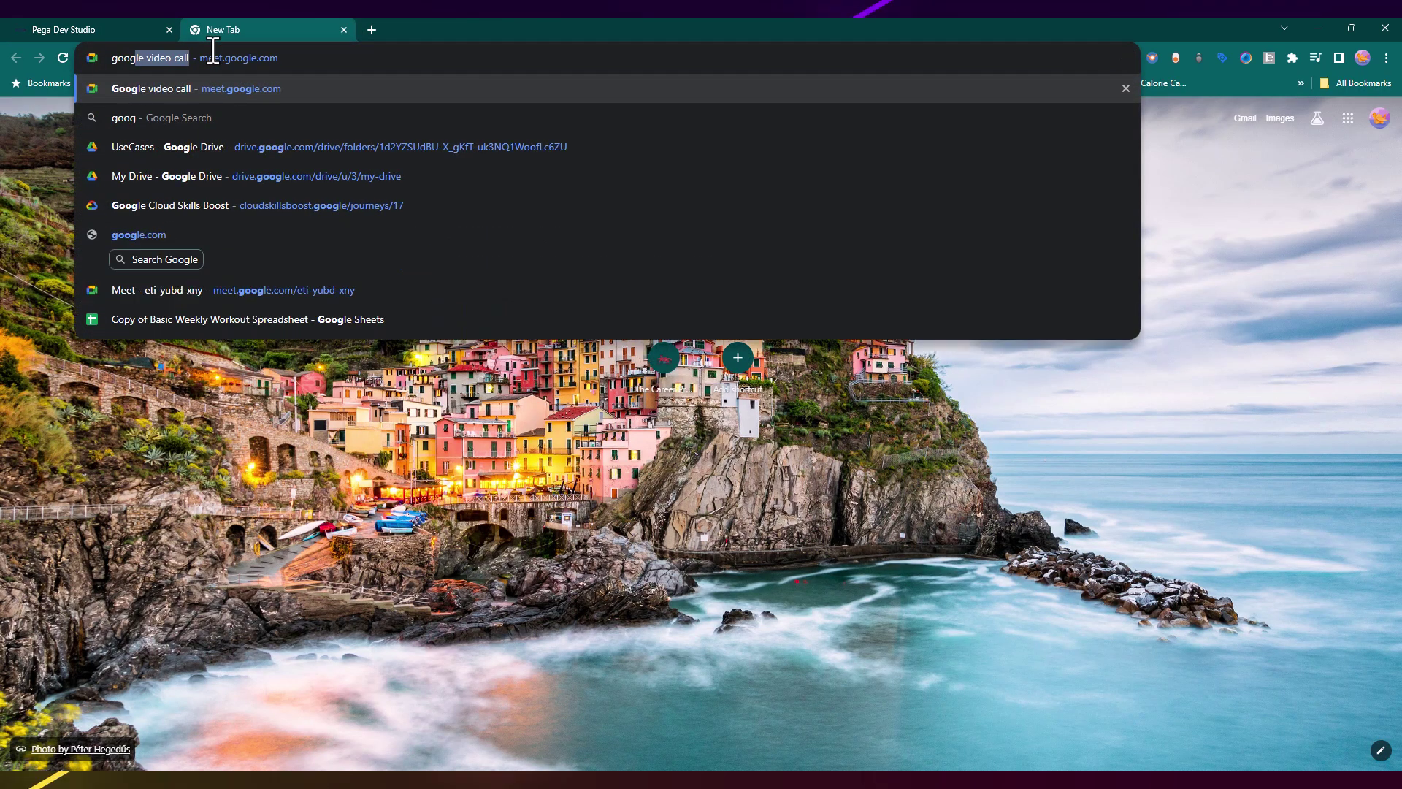
text(le Date)
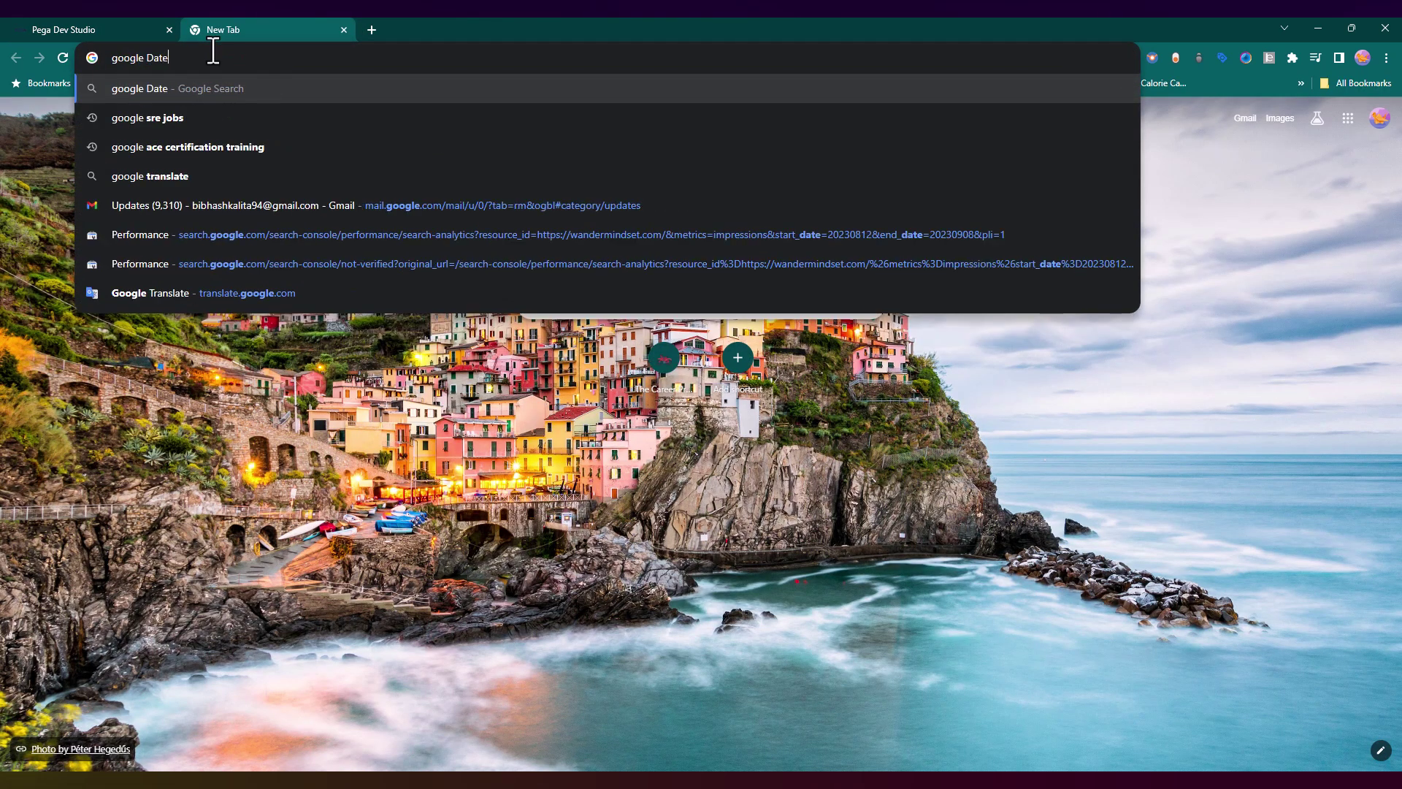
key(Down)
key(Down)
key(Down)
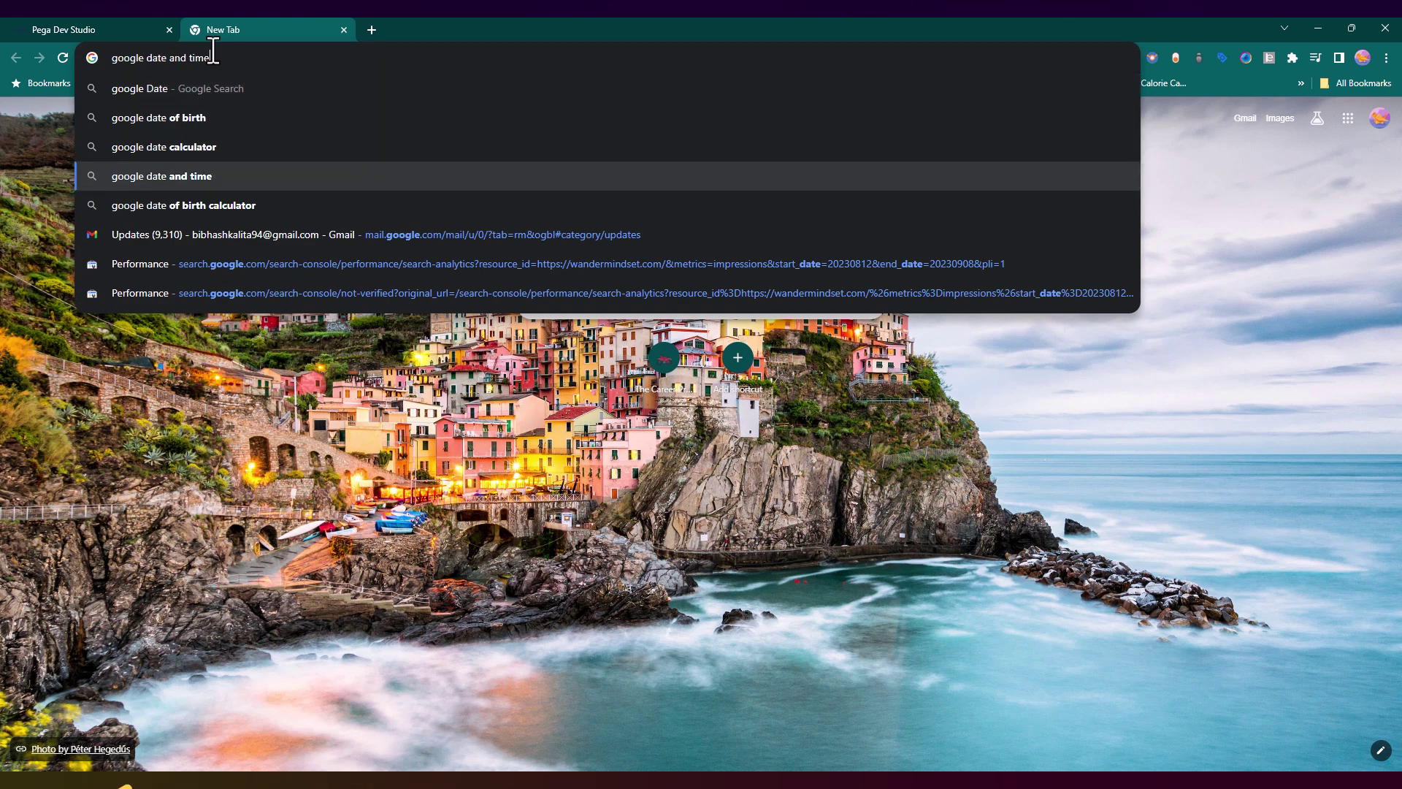
key(Return)
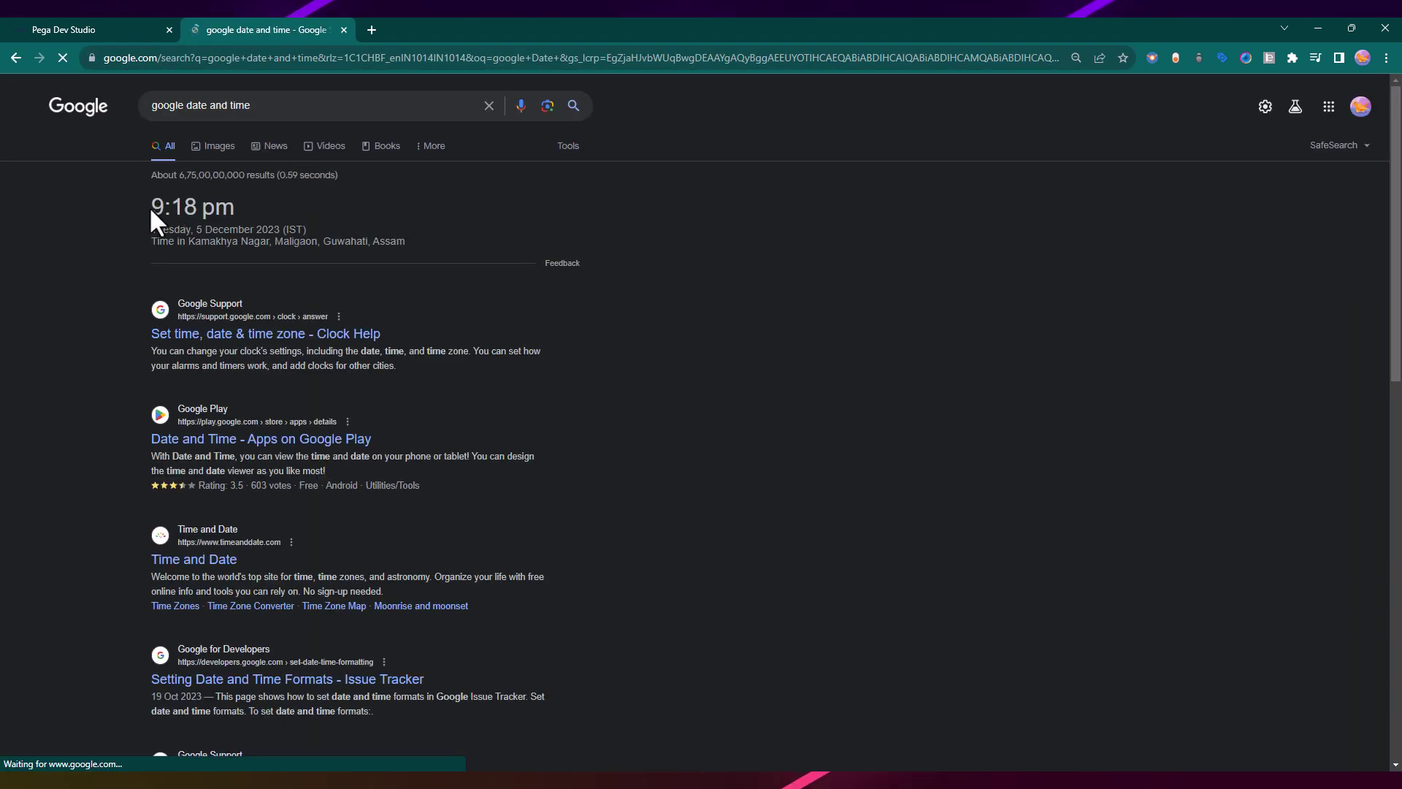
drag(203, 204, 248, 207)
drag(150, 229, 319, 234)
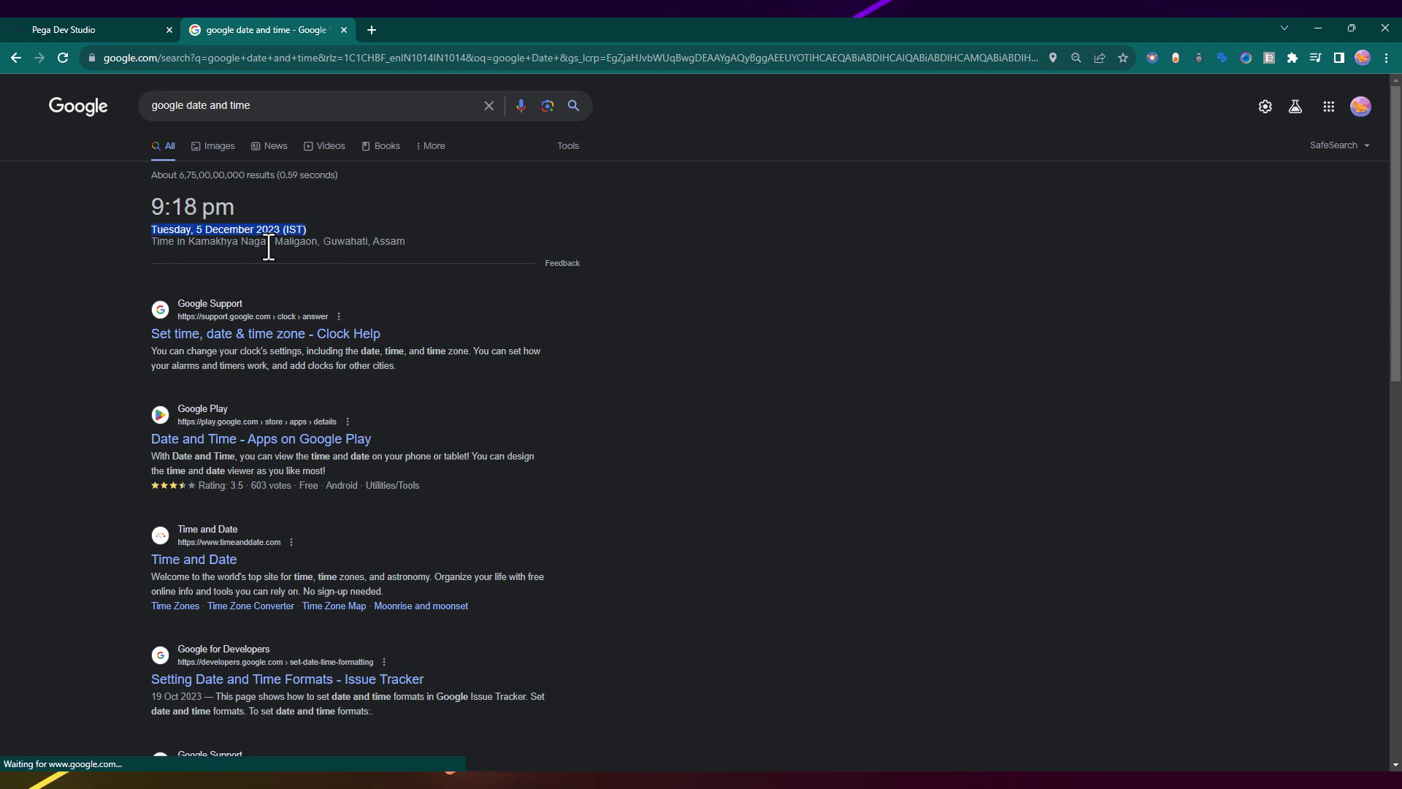
drag(313, 231, 146, 201)
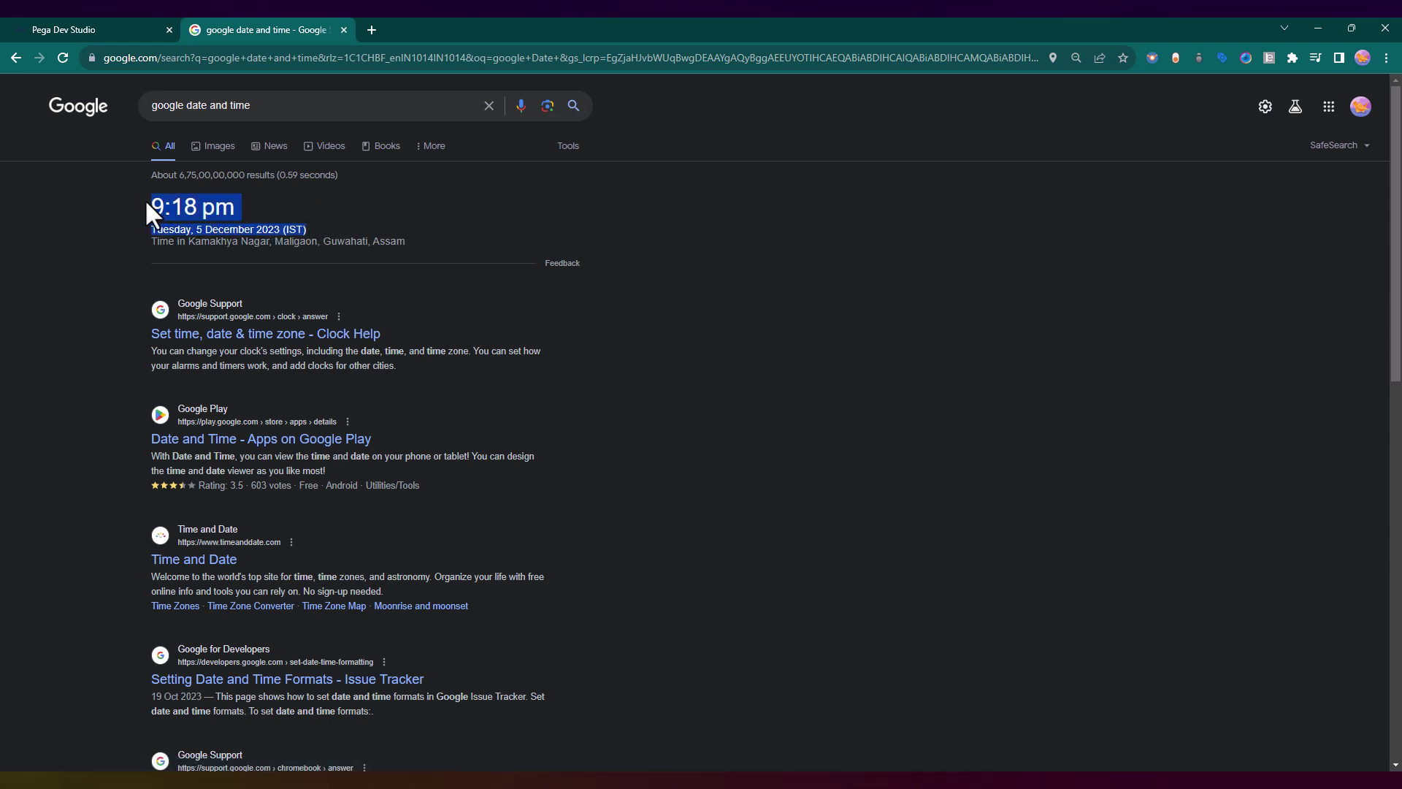
Return to Pega Dev Studio and review the circumstance start date of the checked-in Leave Request flow
click(102, 31)
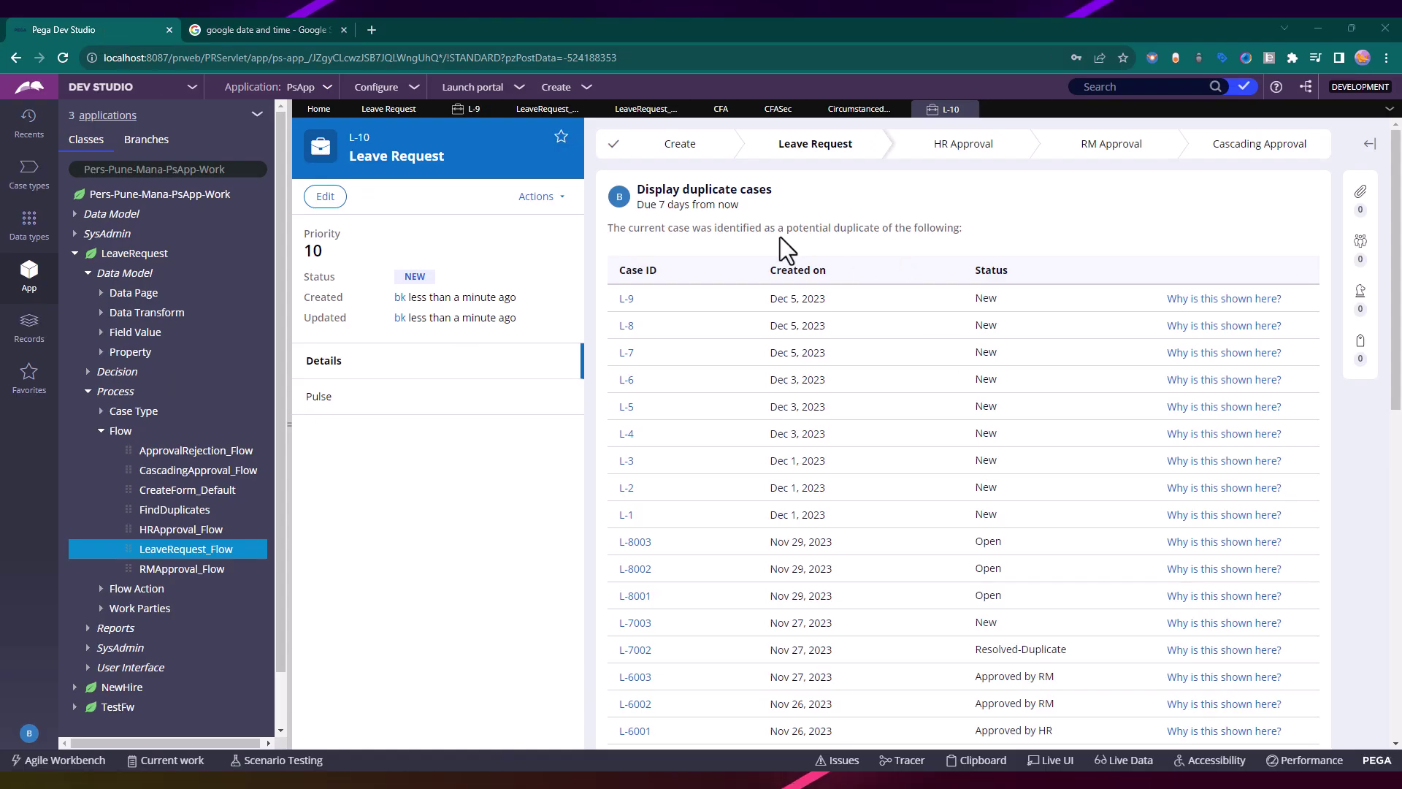
click(646, 109)
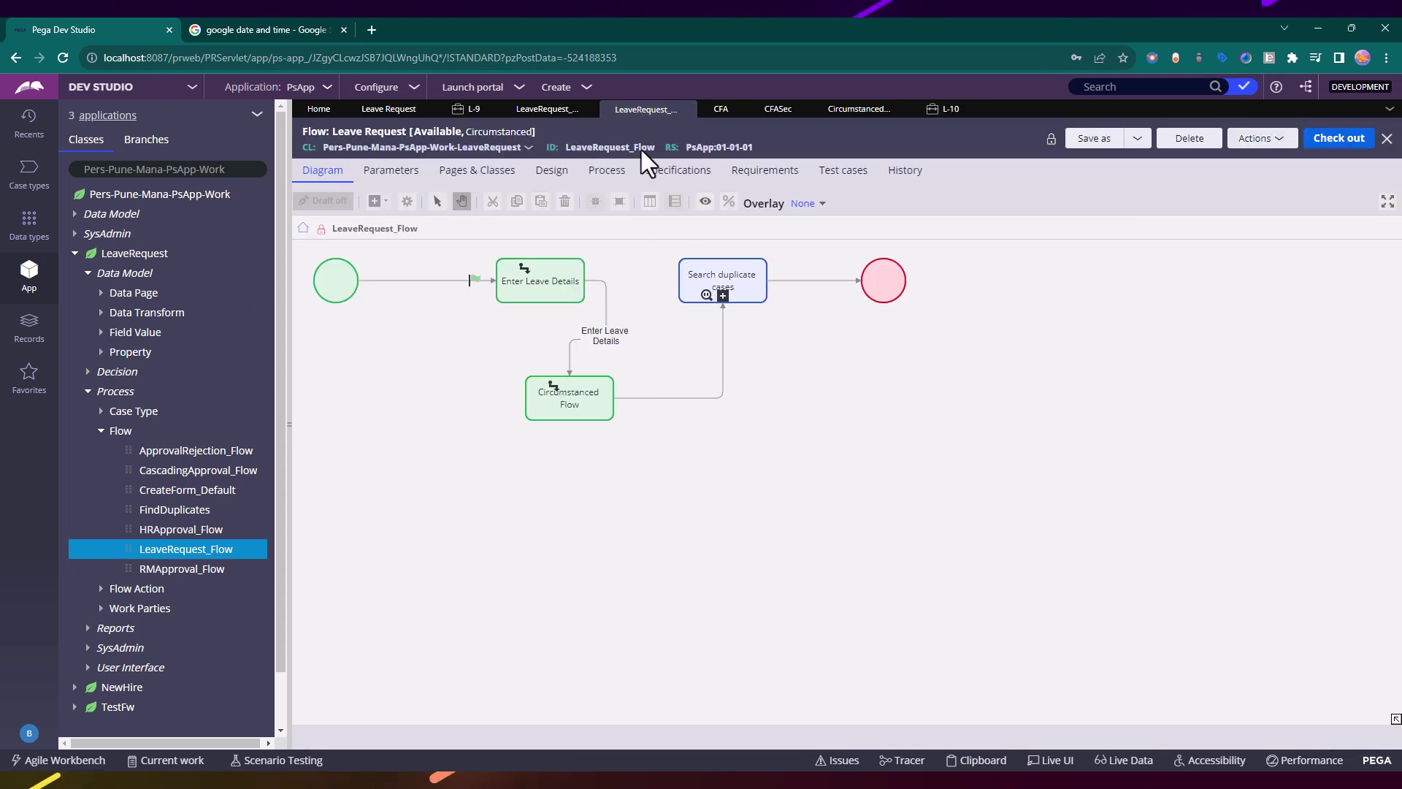
click(504, 133)
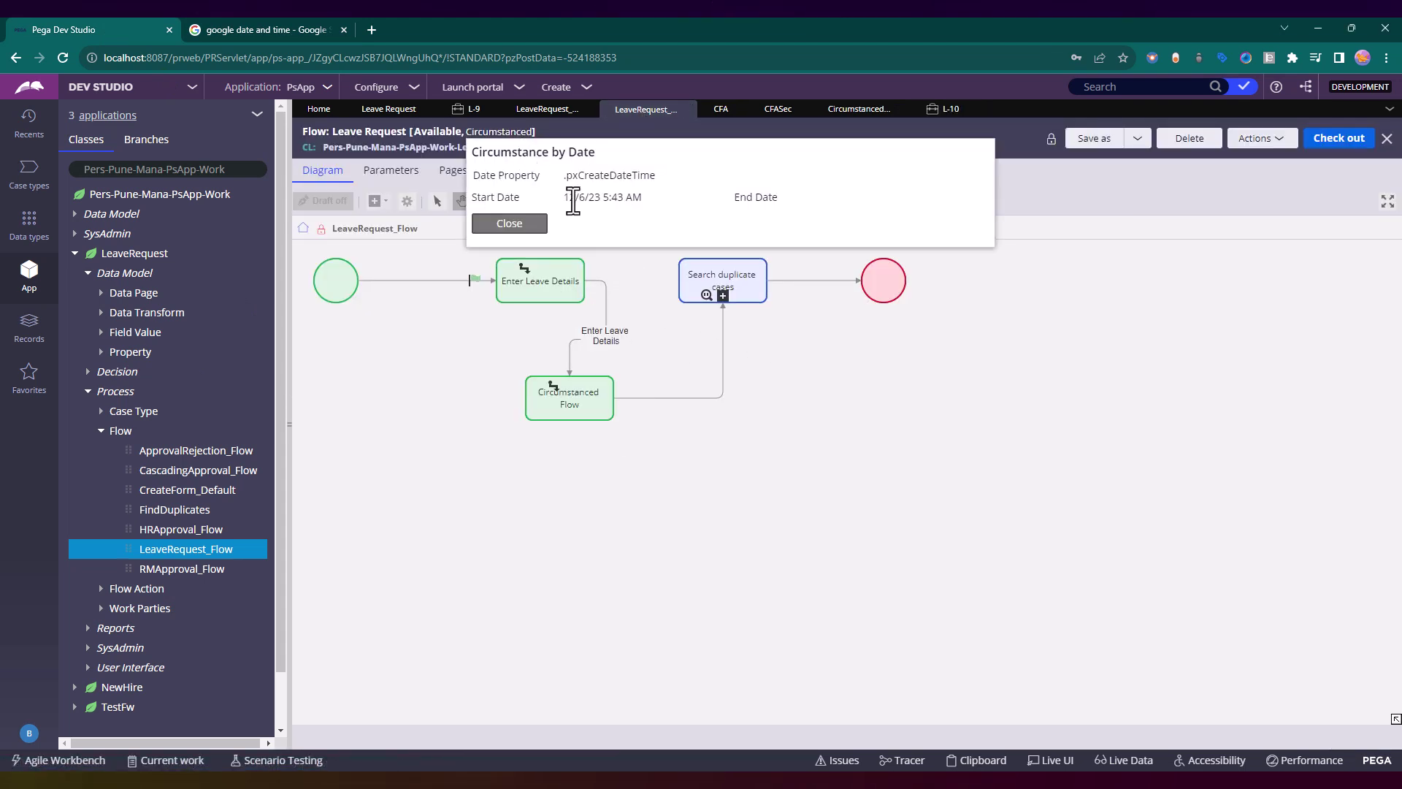
drag(577, 199, 678, 203)
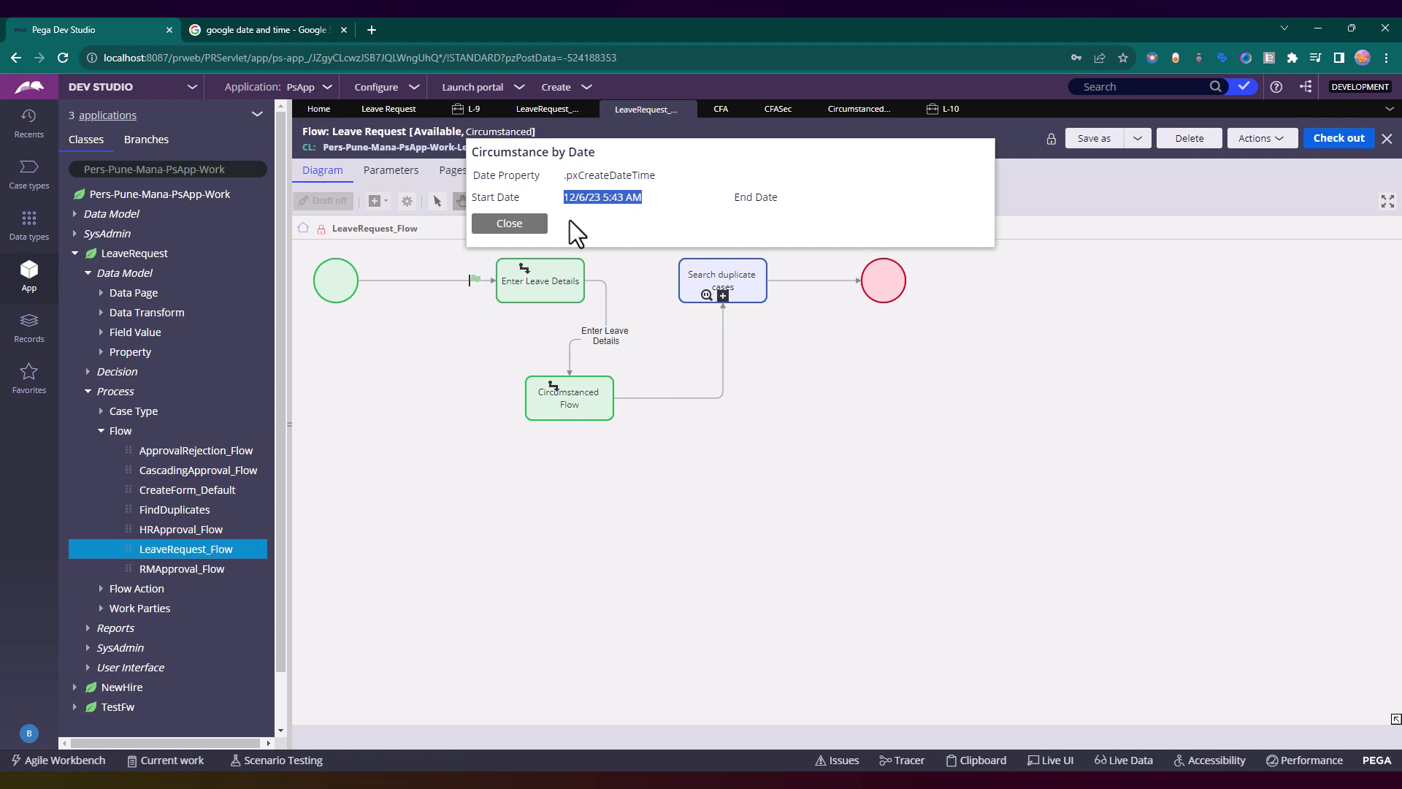
click(536, 229)
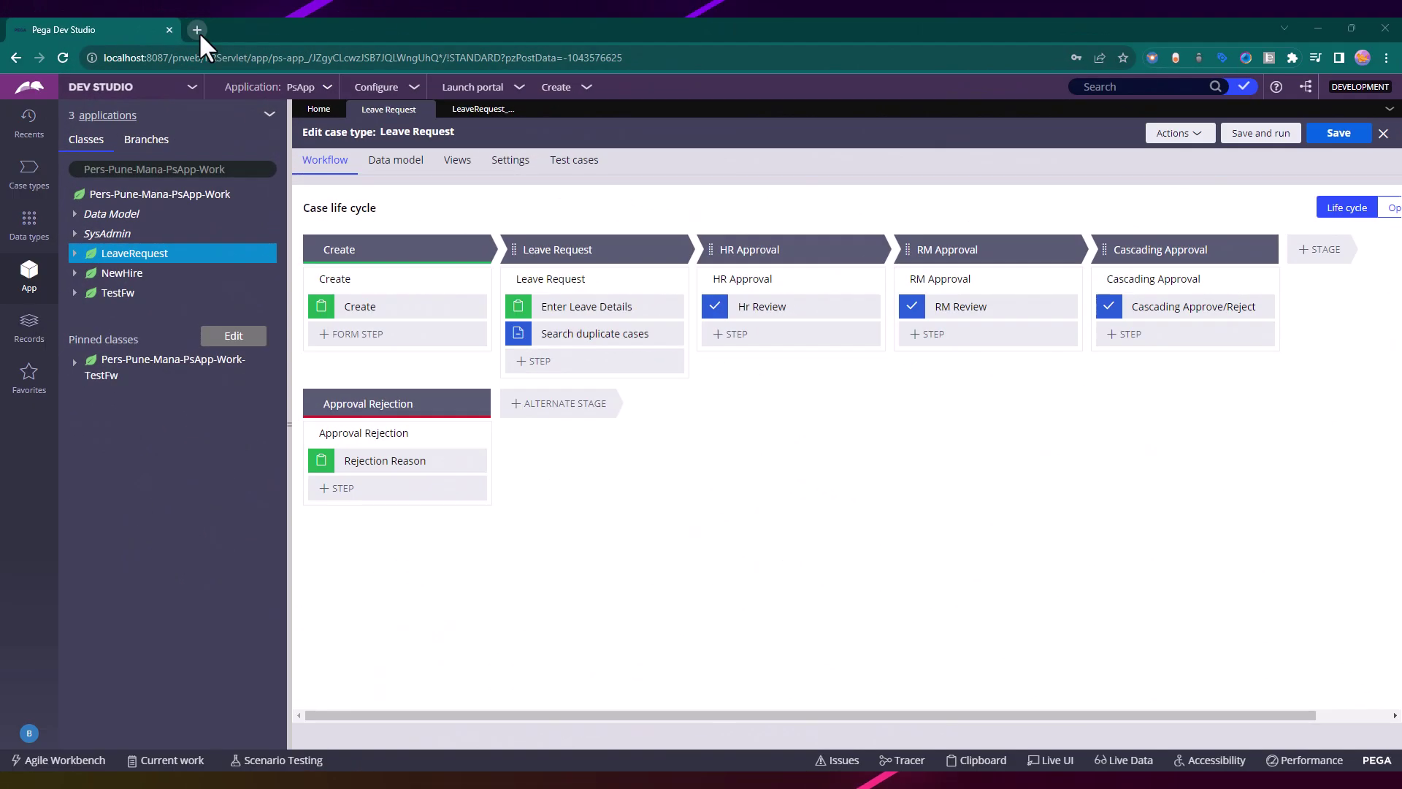
Search the web for "google time" in a new browser tab and check the current date and time
click(197, 30)
text(goog)
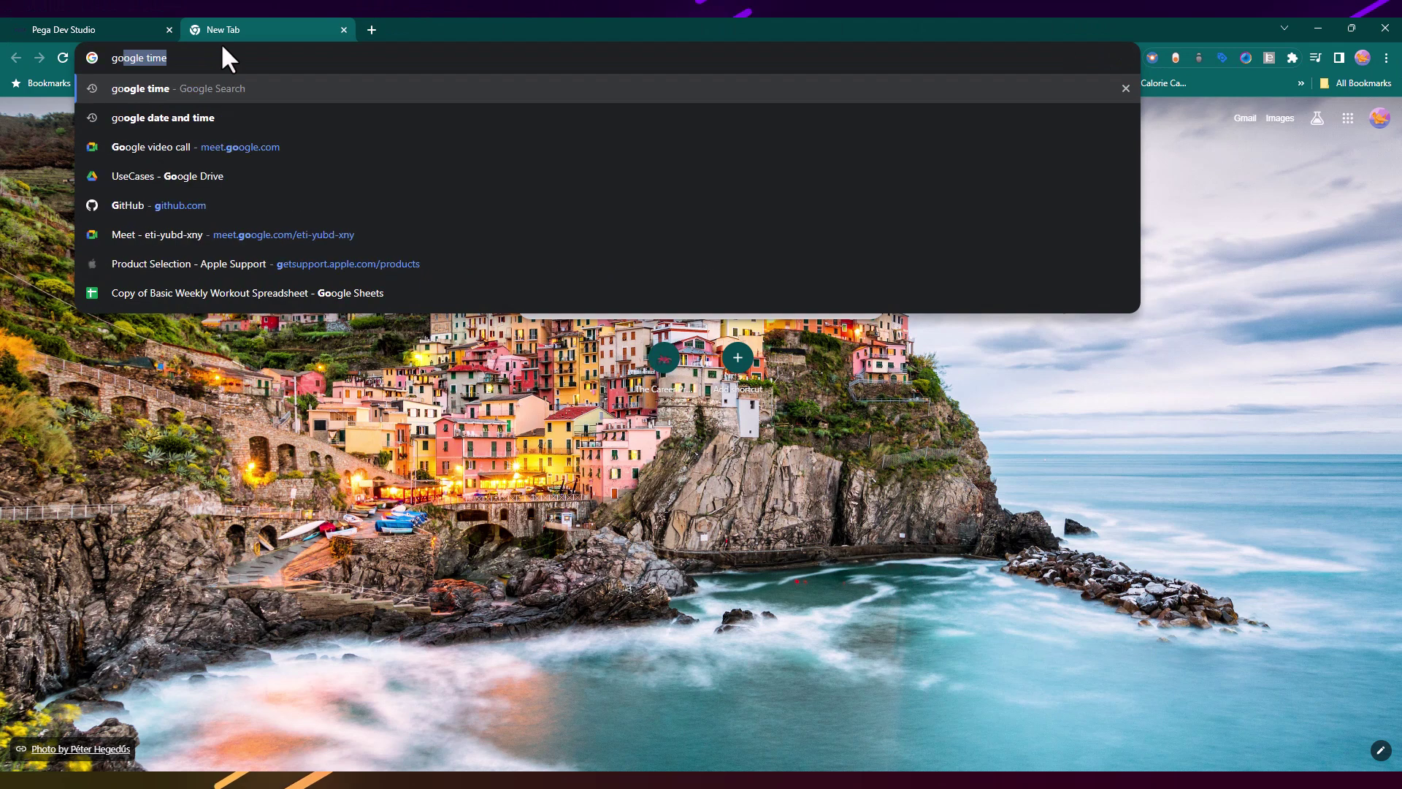
text(le time)
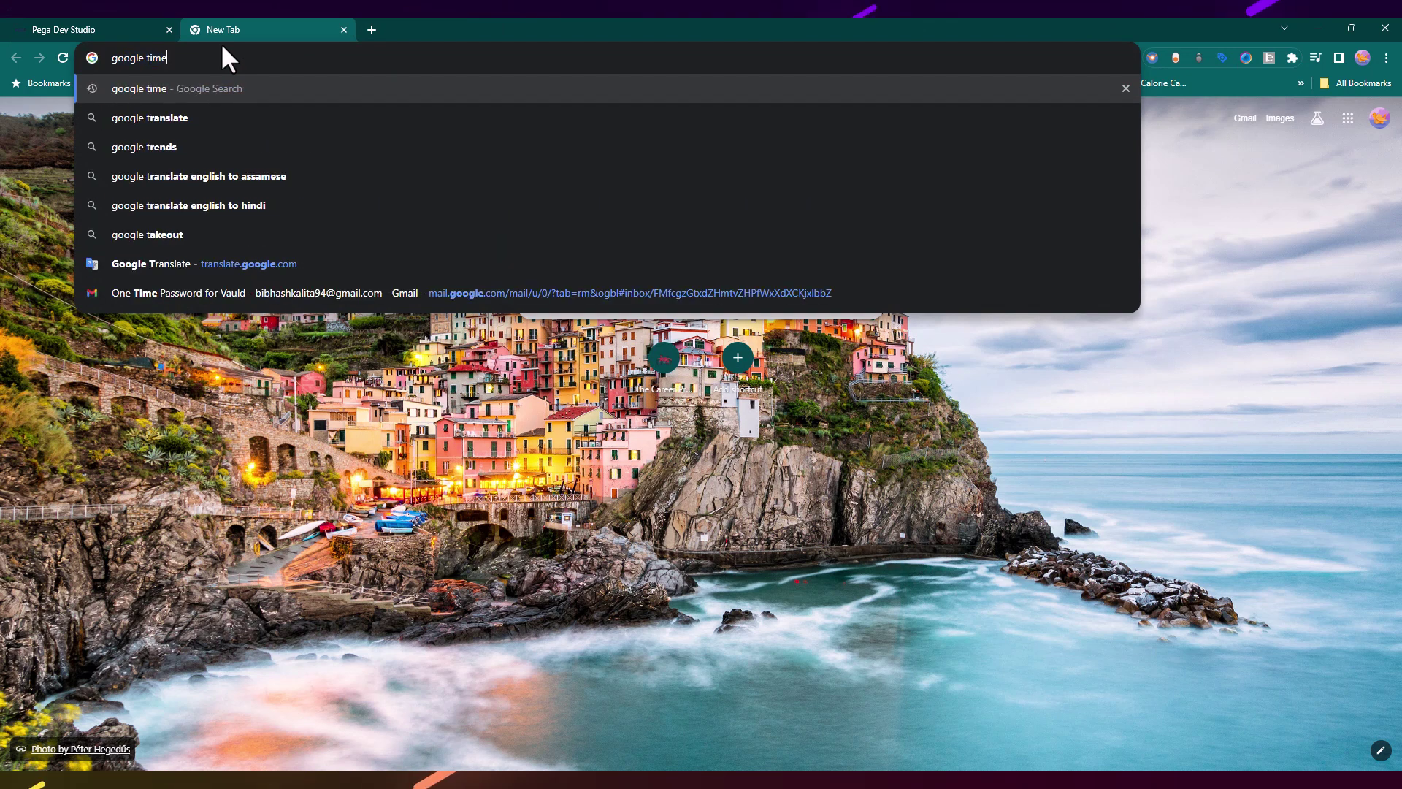
key(Return)
drag(322, 231, 139, 190)
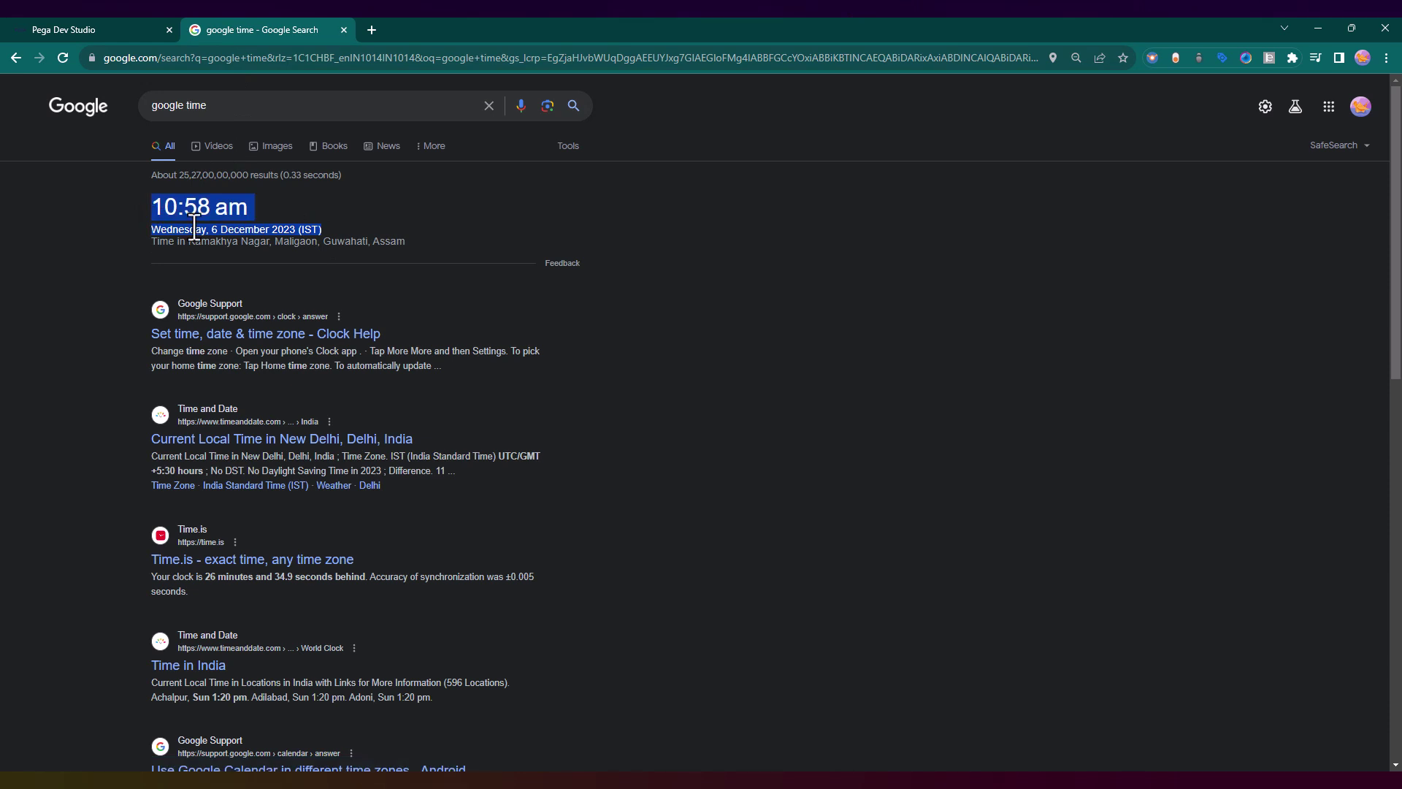
click(328, 228)
drag(328, 227, 134, 211)
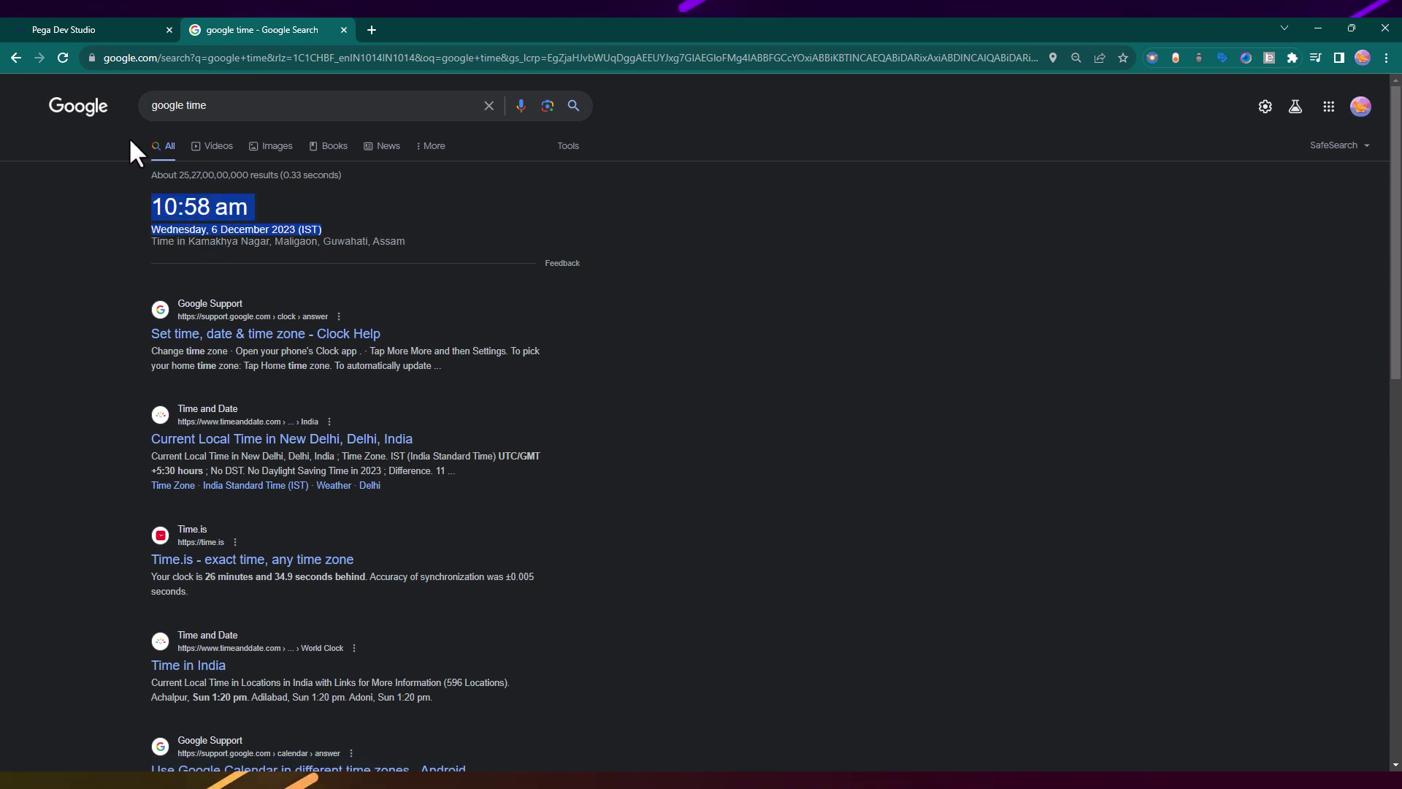
Return to Pega Dev Studio, review the checked-out Leave Request flow's date circumstance, and open its design settings
click(101, 22)
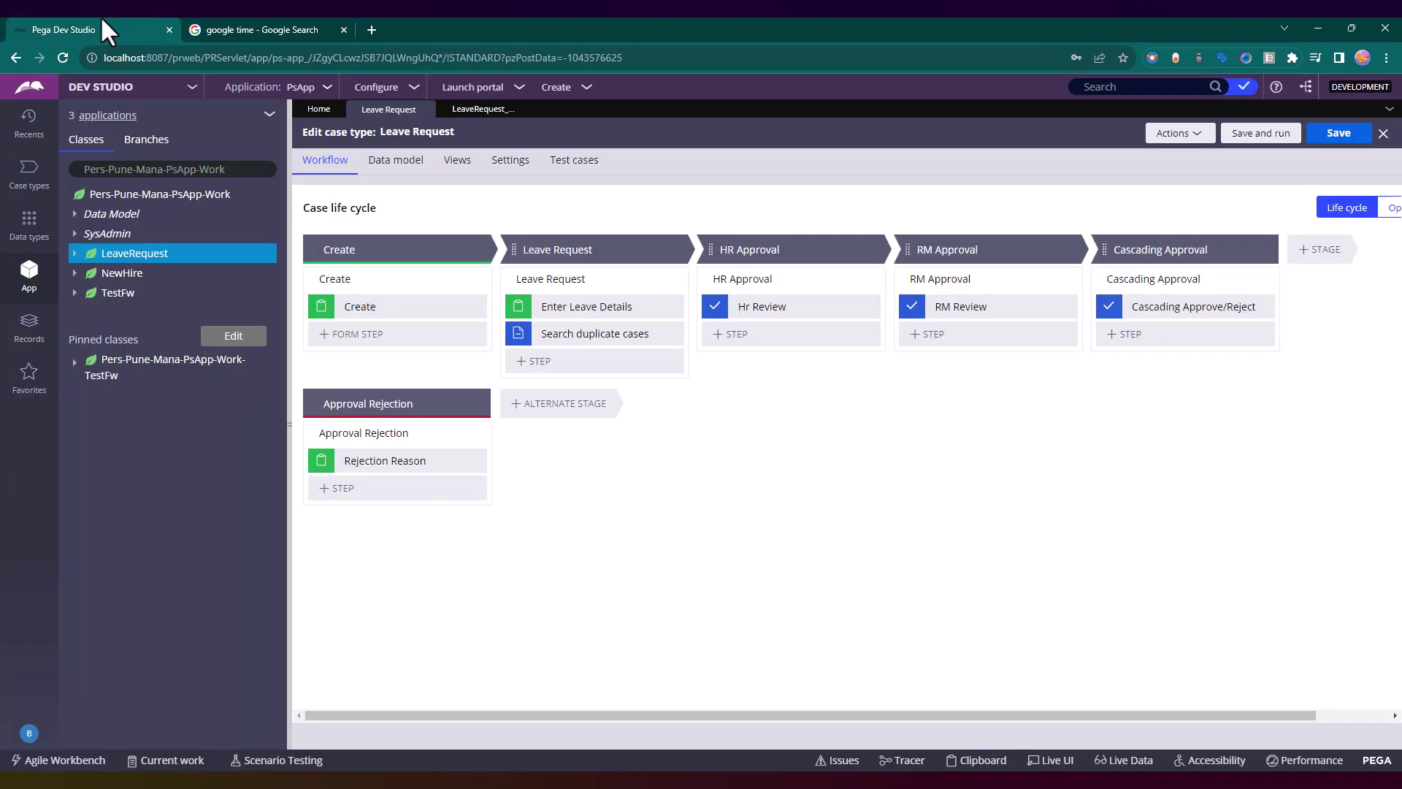
click(484, 110)
click(527, 136)
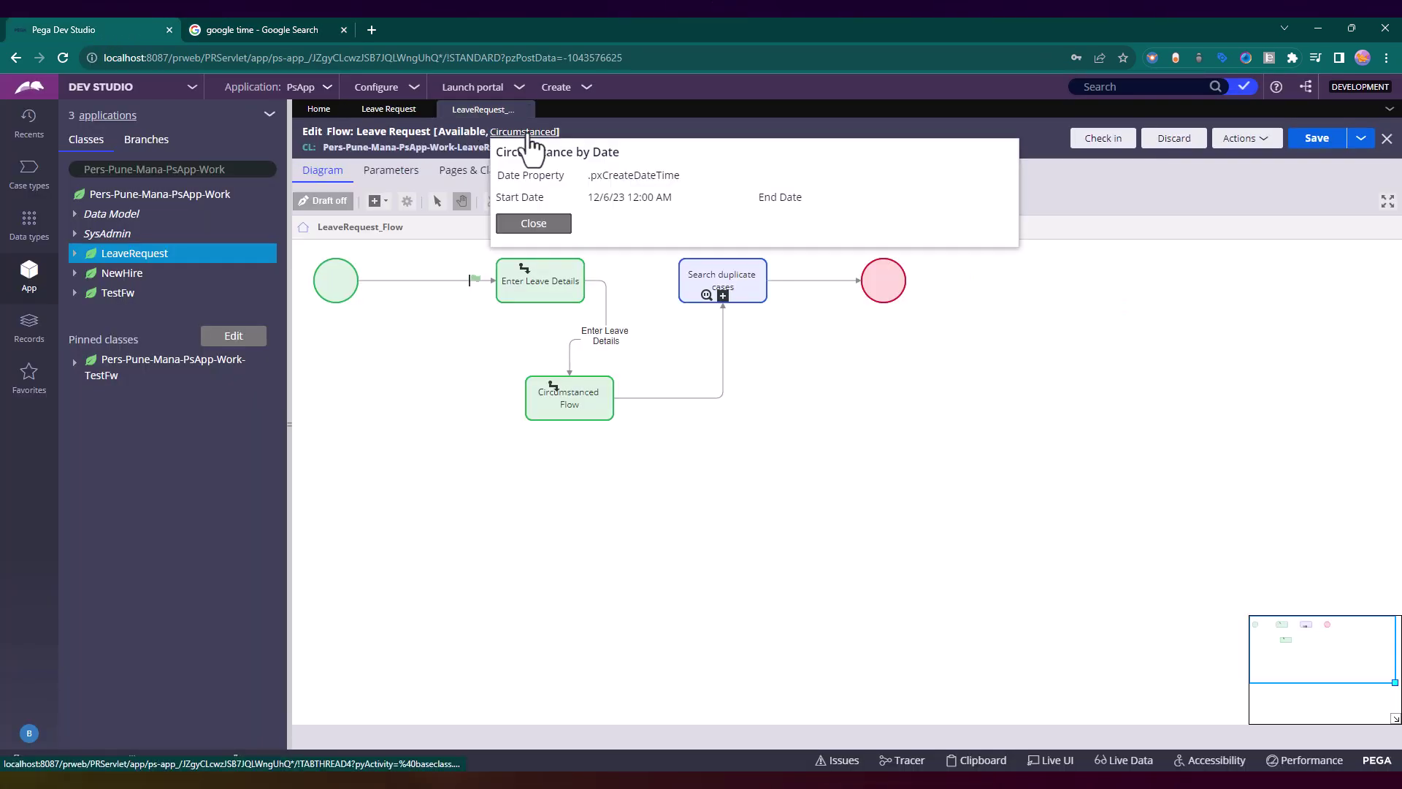
drag(690, 198, 485, 182)
click(552, 172)
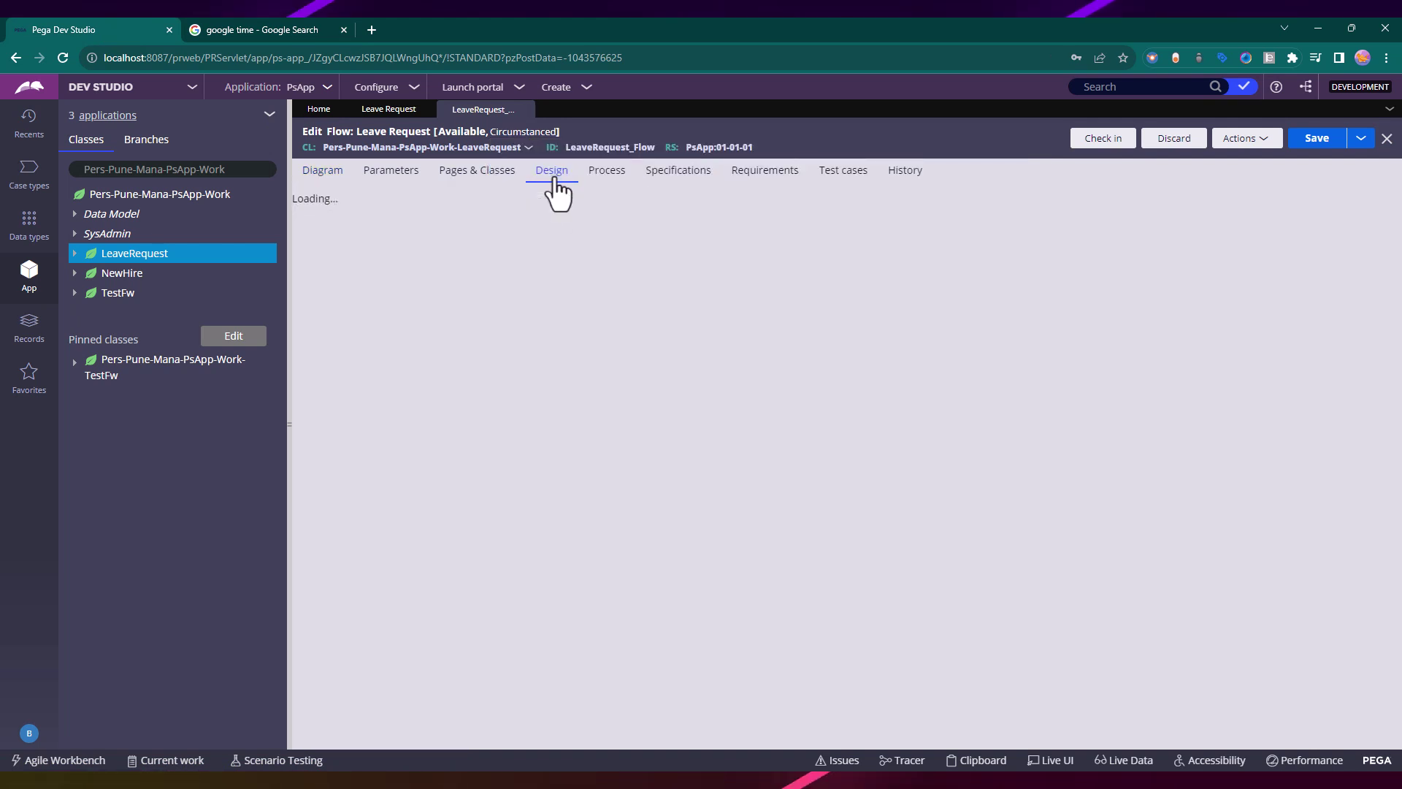
Return to the Leave Request flow's diagram and review the start date in its circumstance details
click(330, 173)
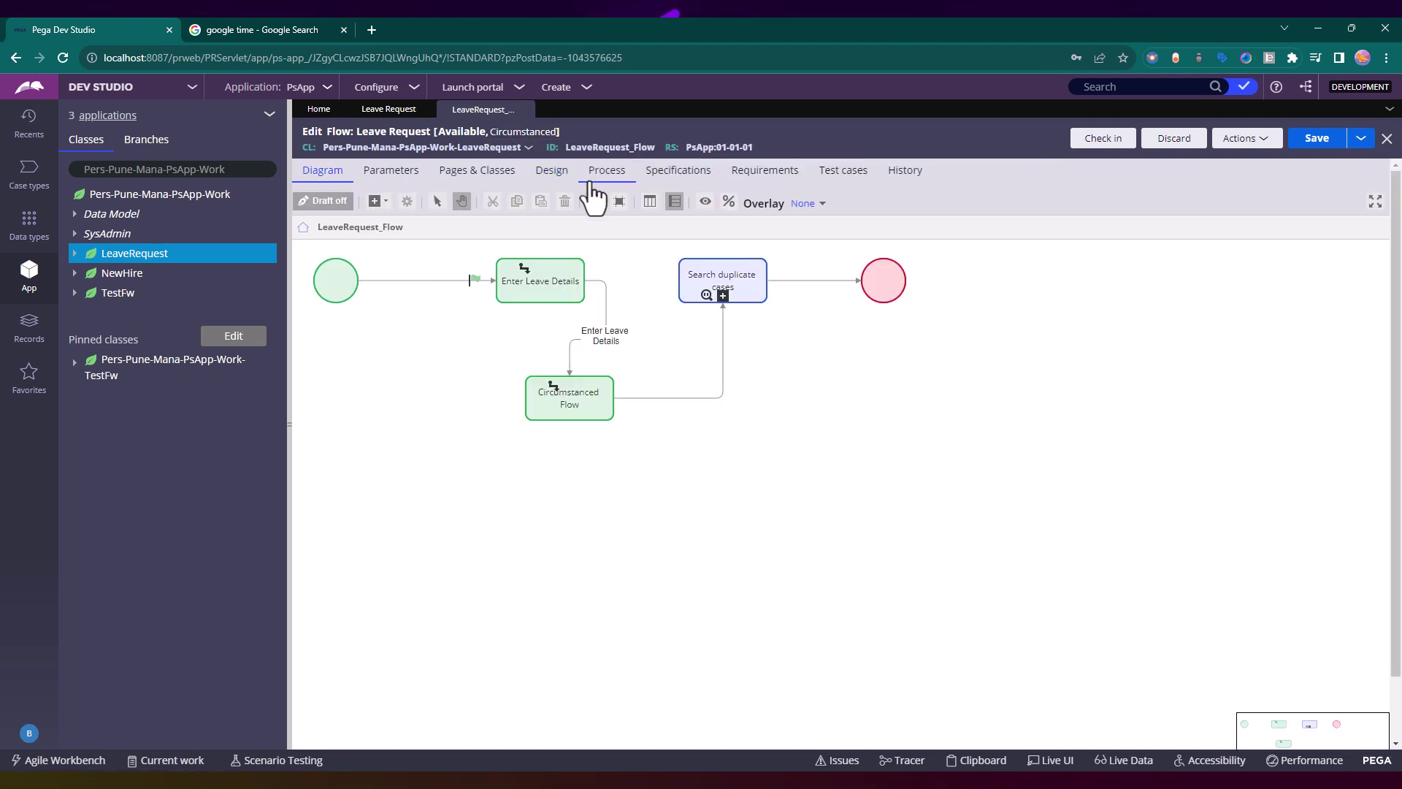
click(497, 132)
drag(689, 197, 498, 195)
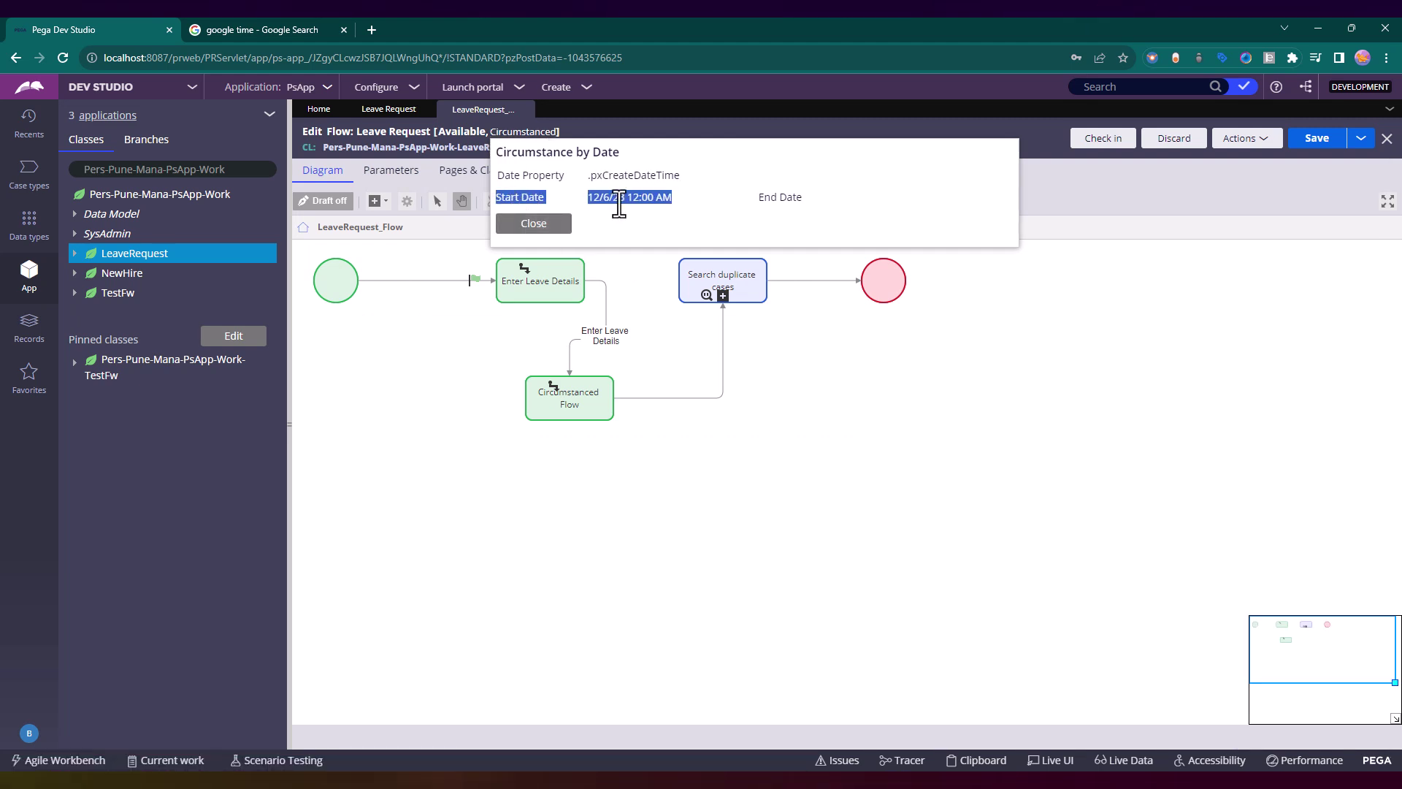
click(554, 227)
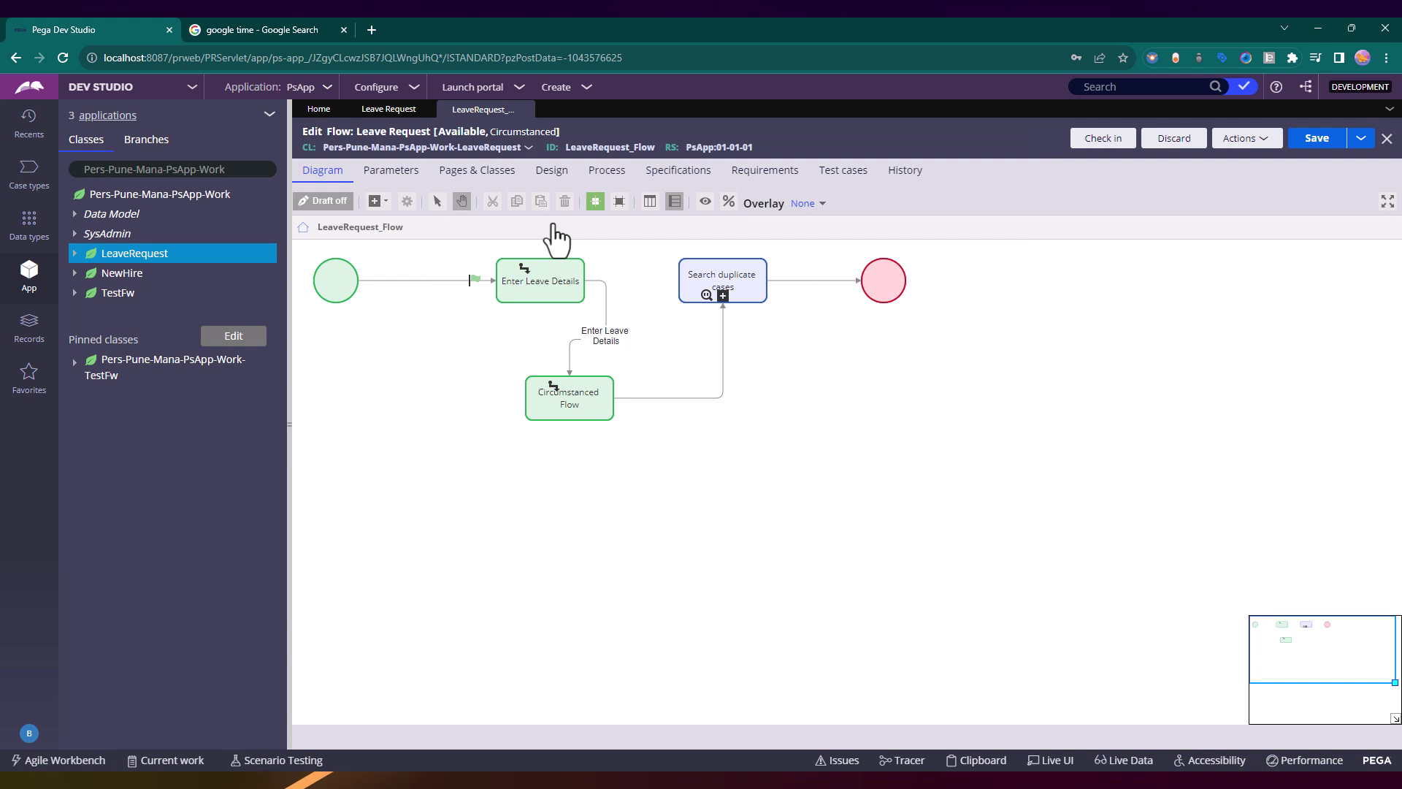
Run a new Leave Request case, create it, and submit the Enter Leave Details form with its fields empty
click(390, 110)
click(1294, 142)
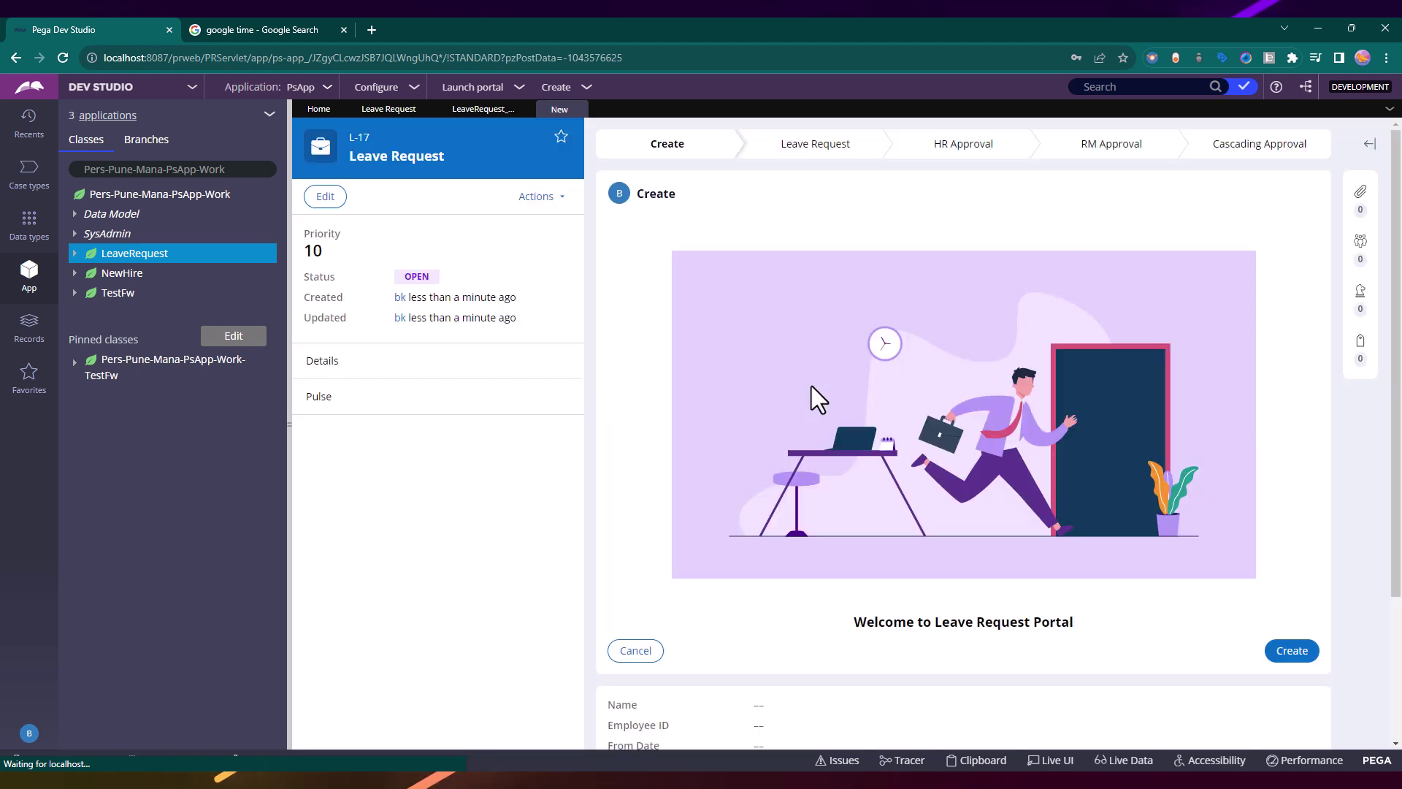
click(1287, 651)
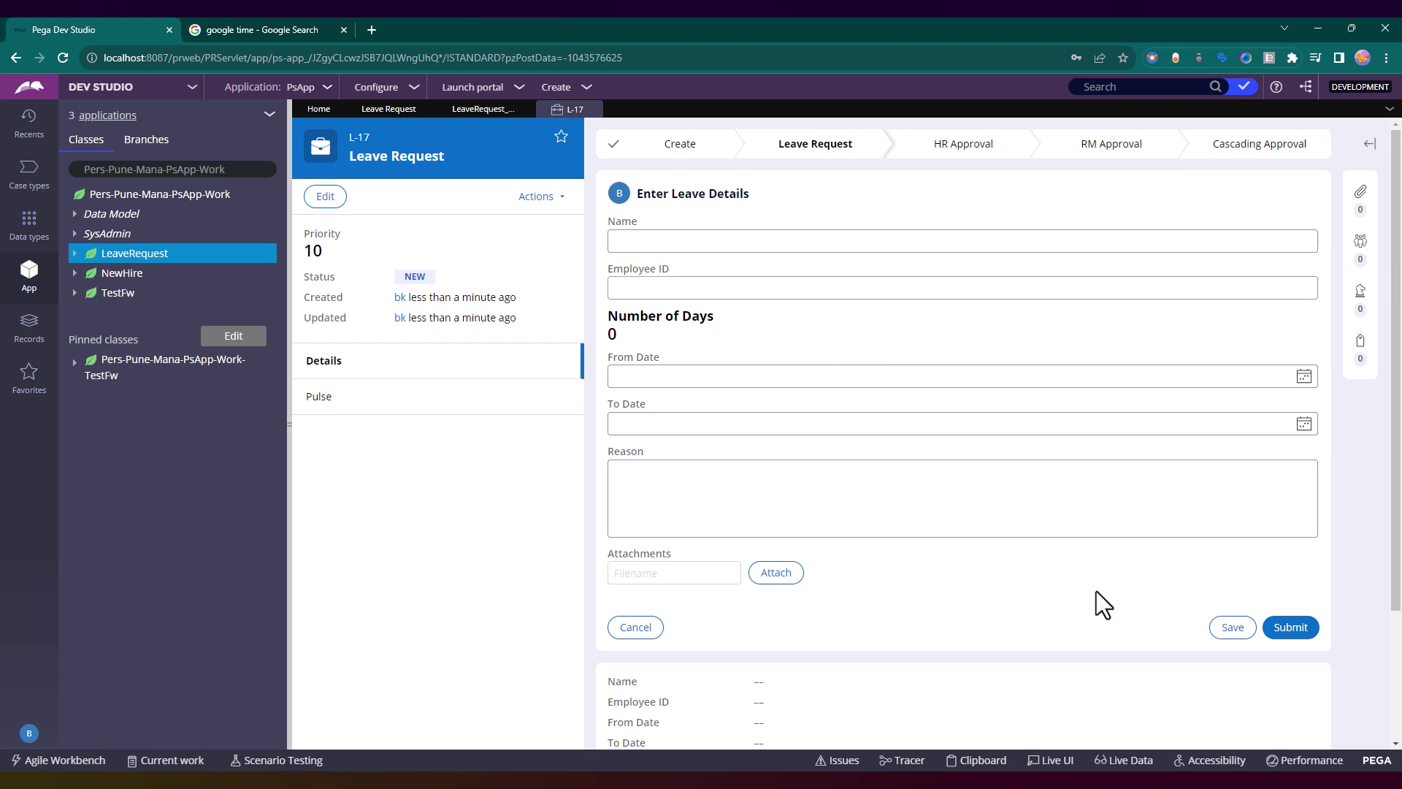
click(1289, 631)
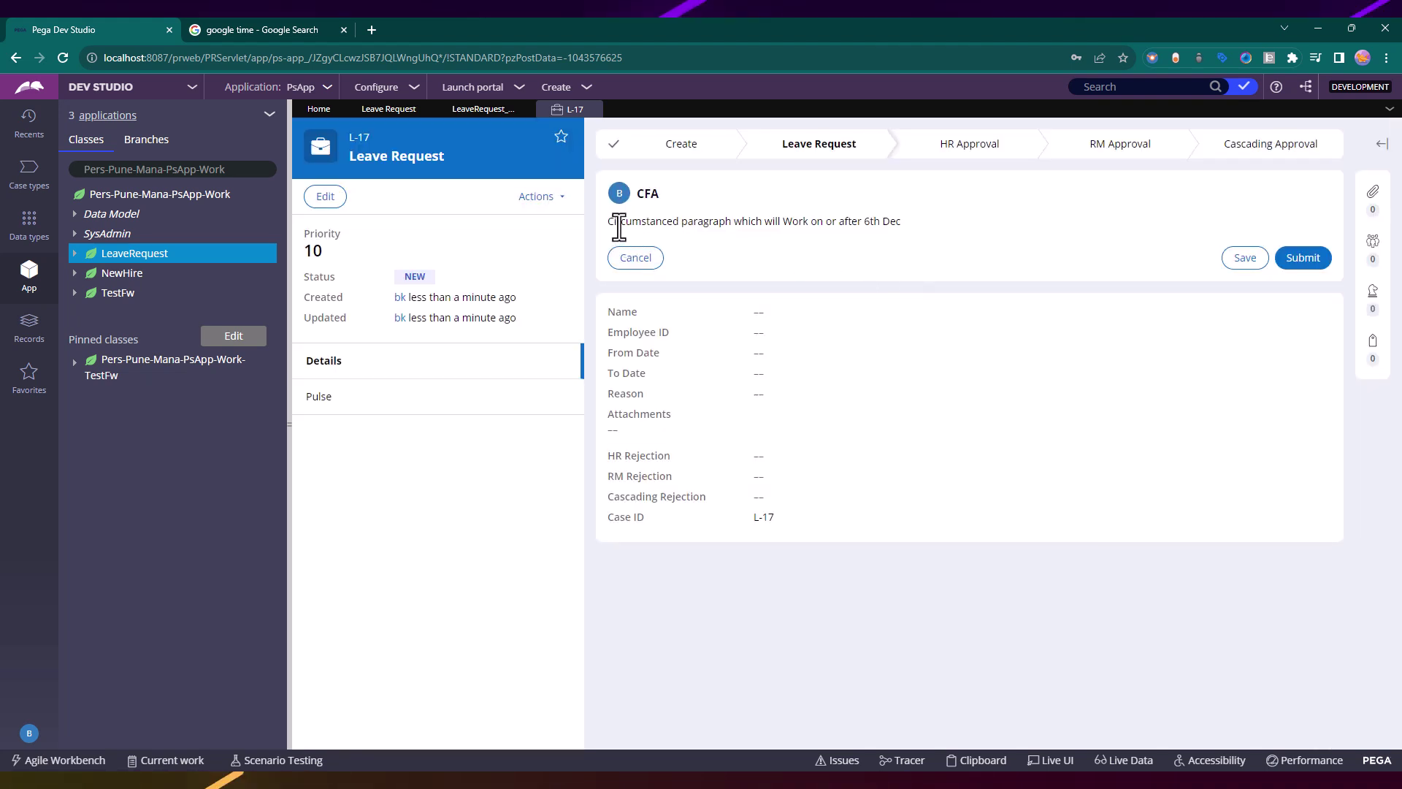
Examine the date wording in the case's CFA paragraph and compare it with the current date in the Google time search
drag(606, 223, 961, 238)
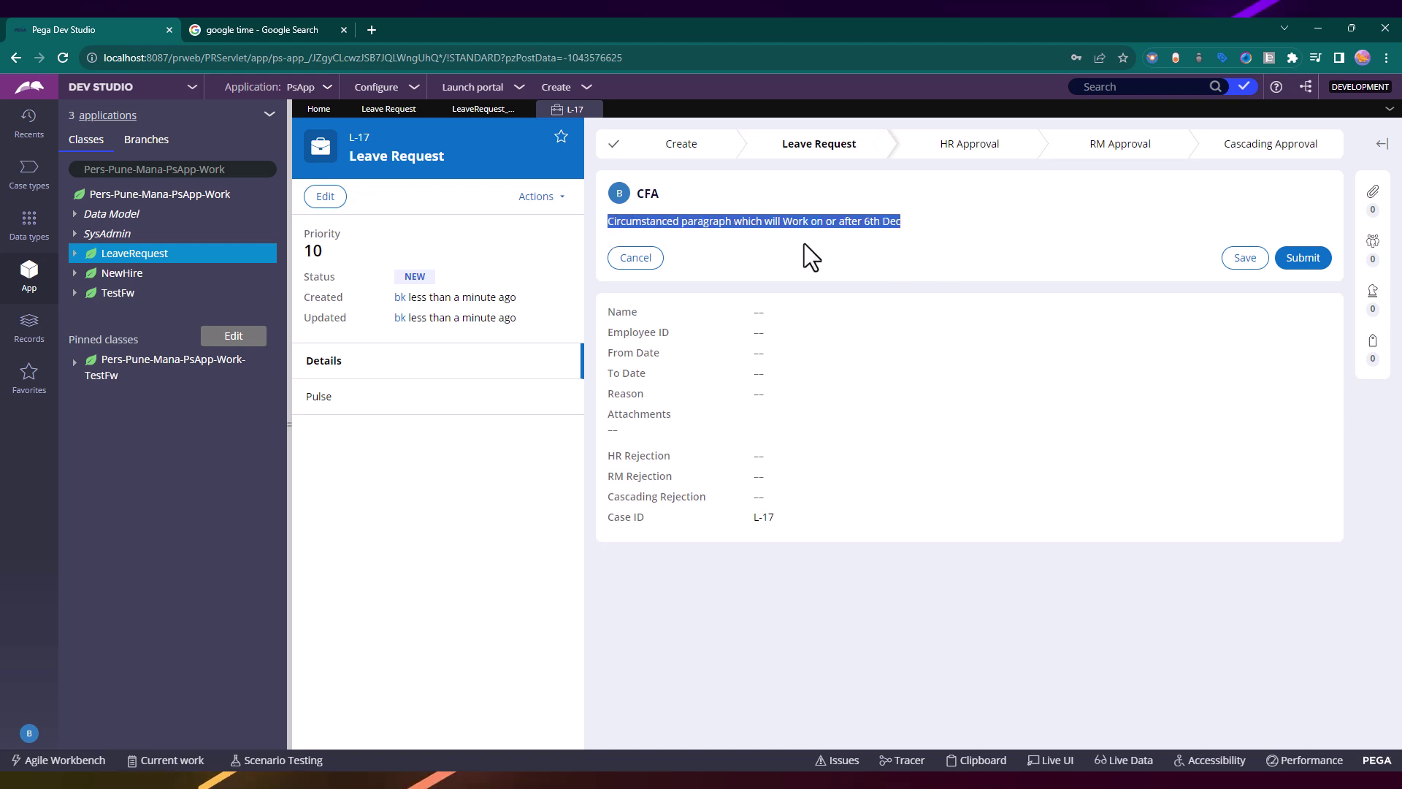
click(830, 237)
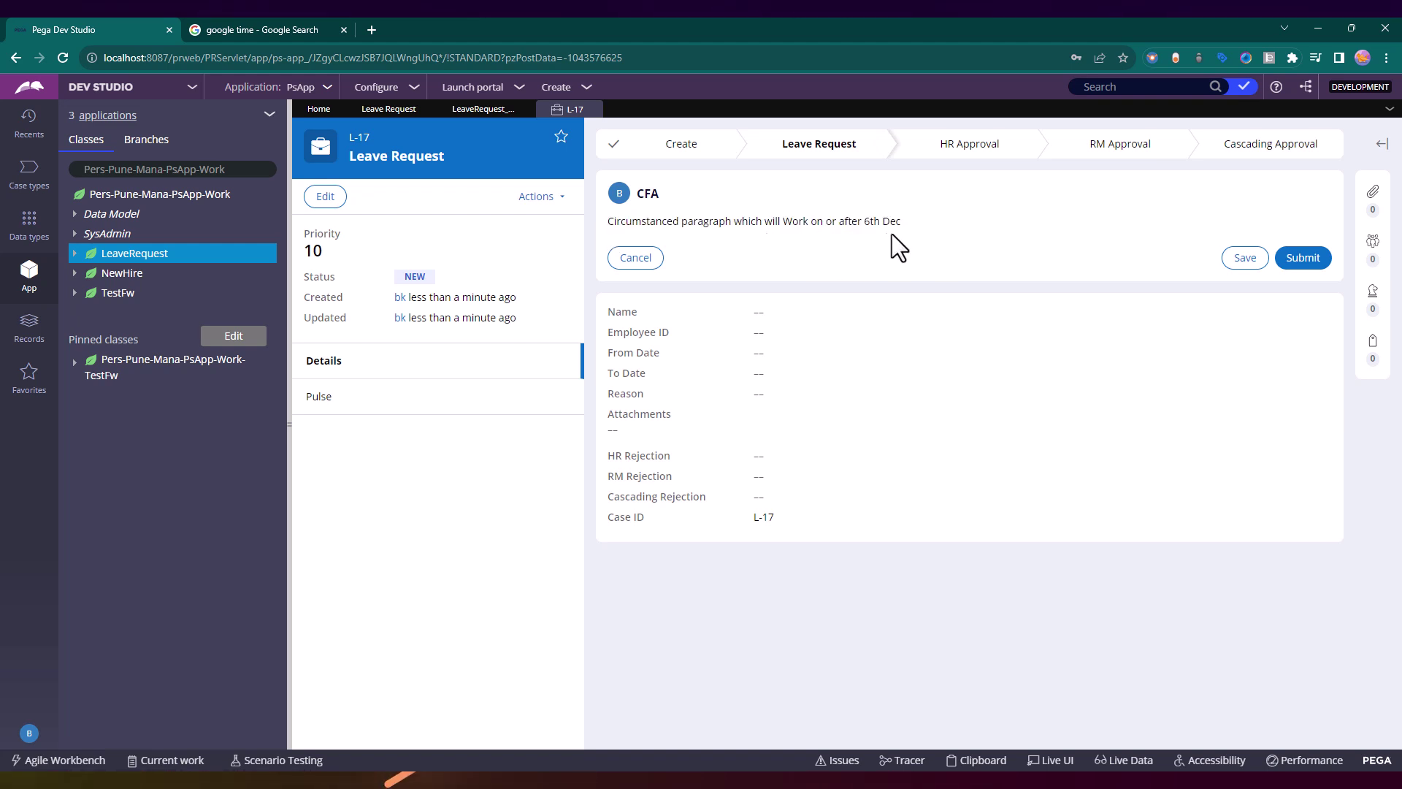
drag(864, 222, 925, 223)
click(284, 28)
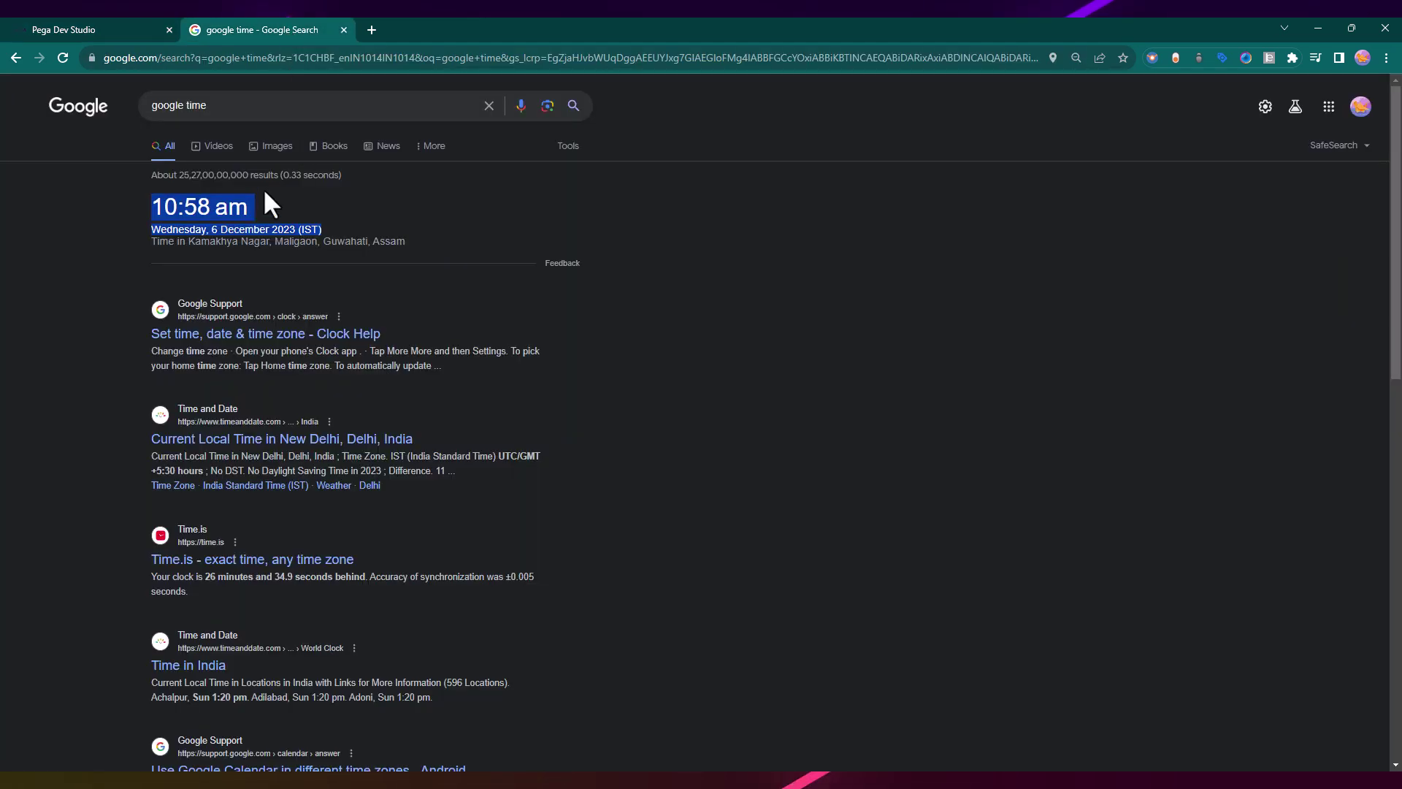
Return to Pega Dev Studio, open the available 01-01-01 version of the Leave Request flow, and compare its circumstance details with the checked-out flow's
click(133, 32)
click(469, 111)
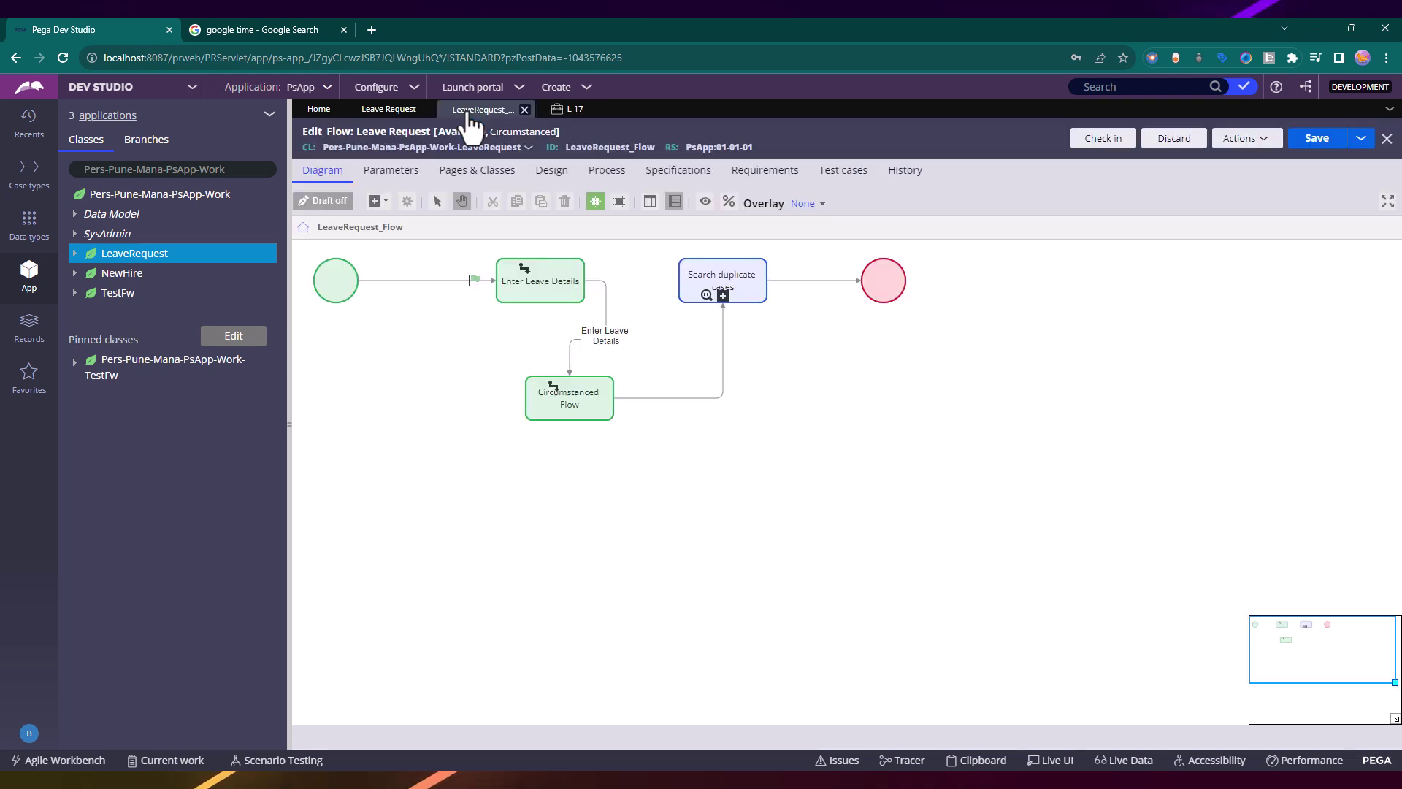
click(1246, 138)
mouse_move(1210, 264)
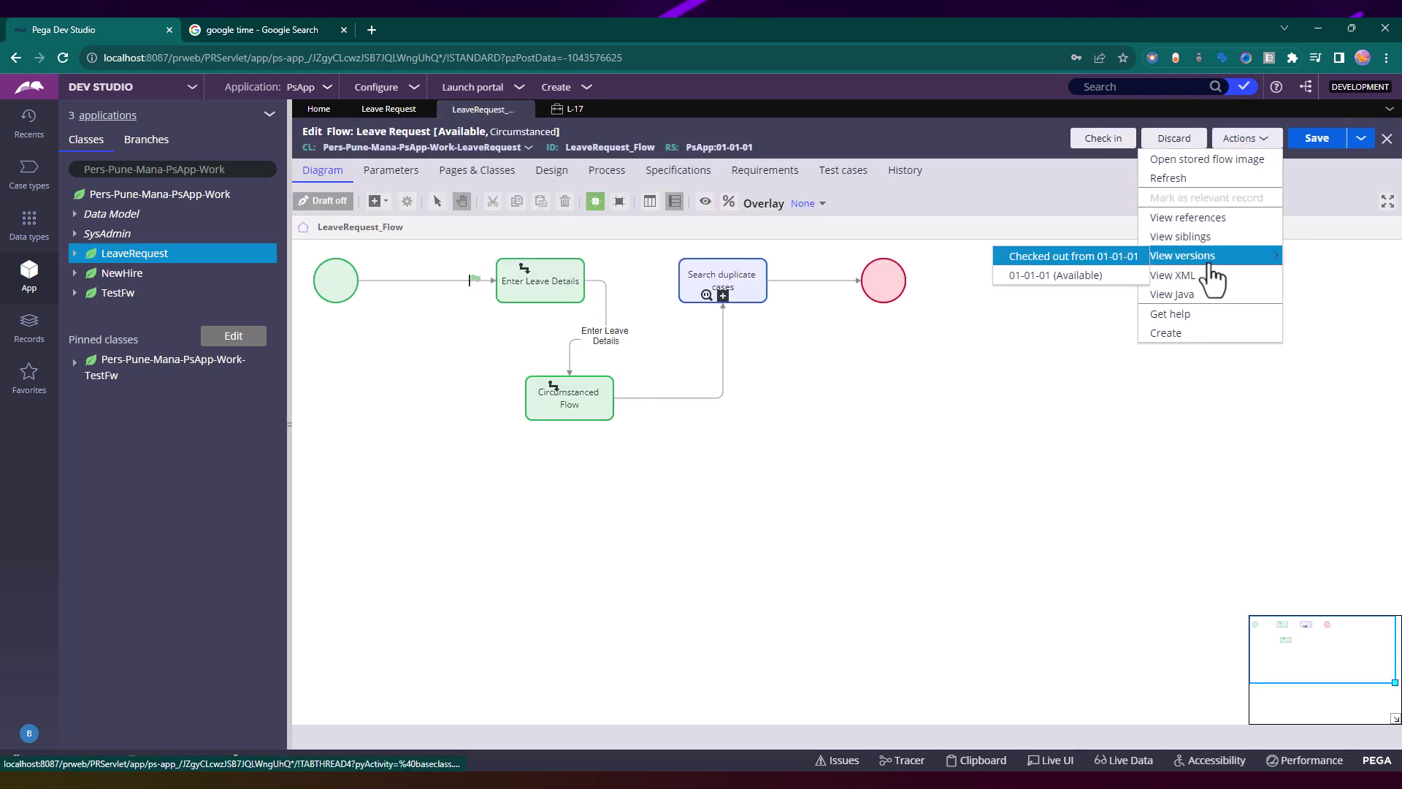
click(1056, 275)
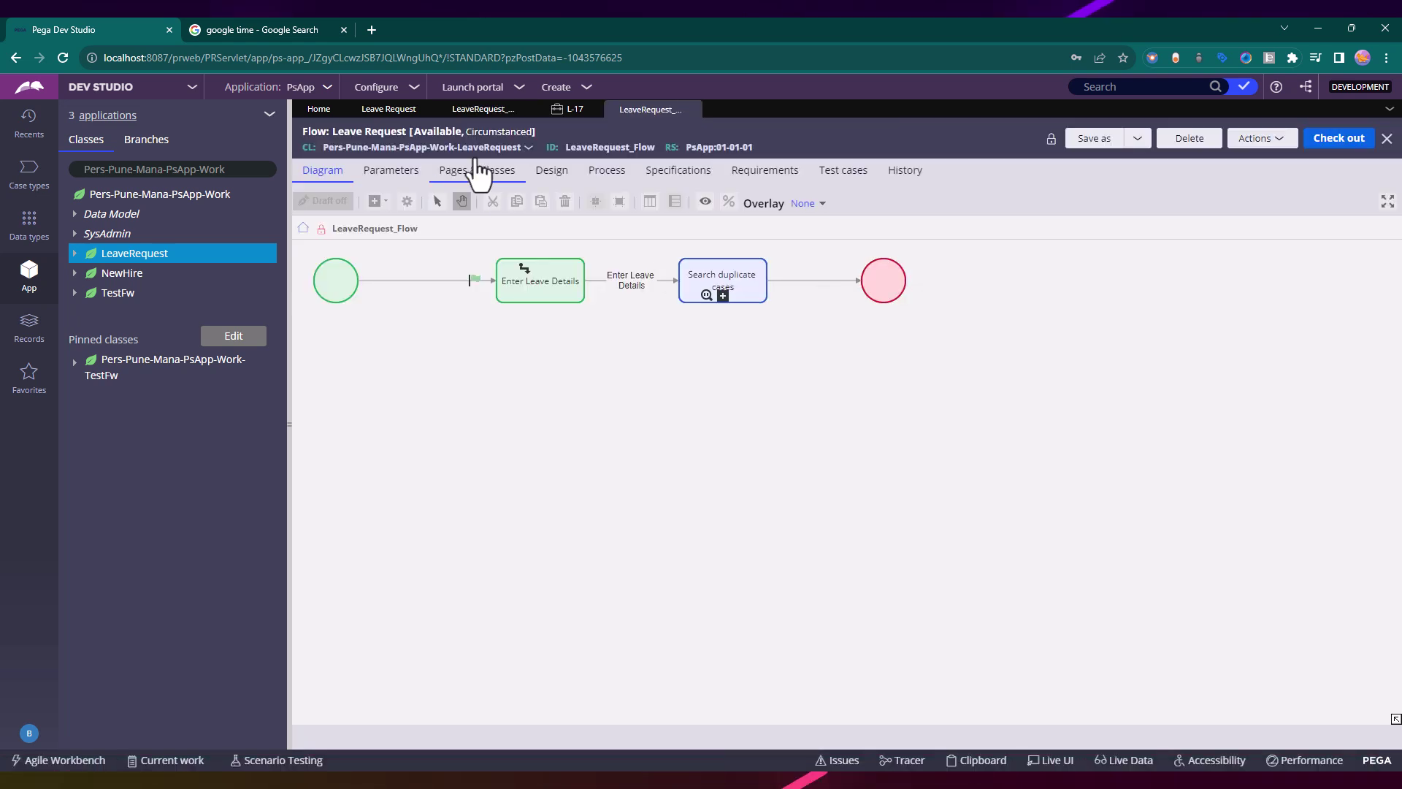
click(511, 133)
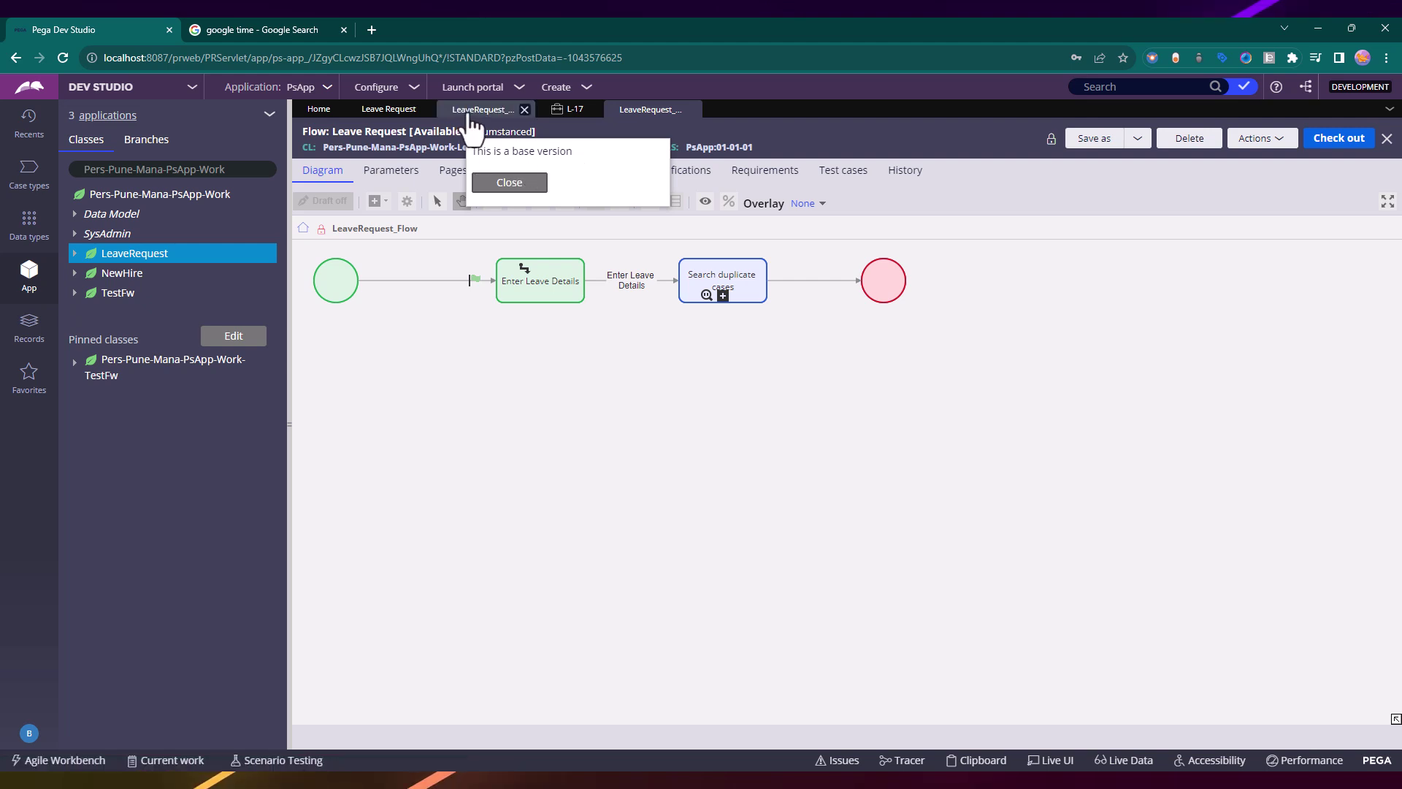
click(482, 109)
click(514, 136)
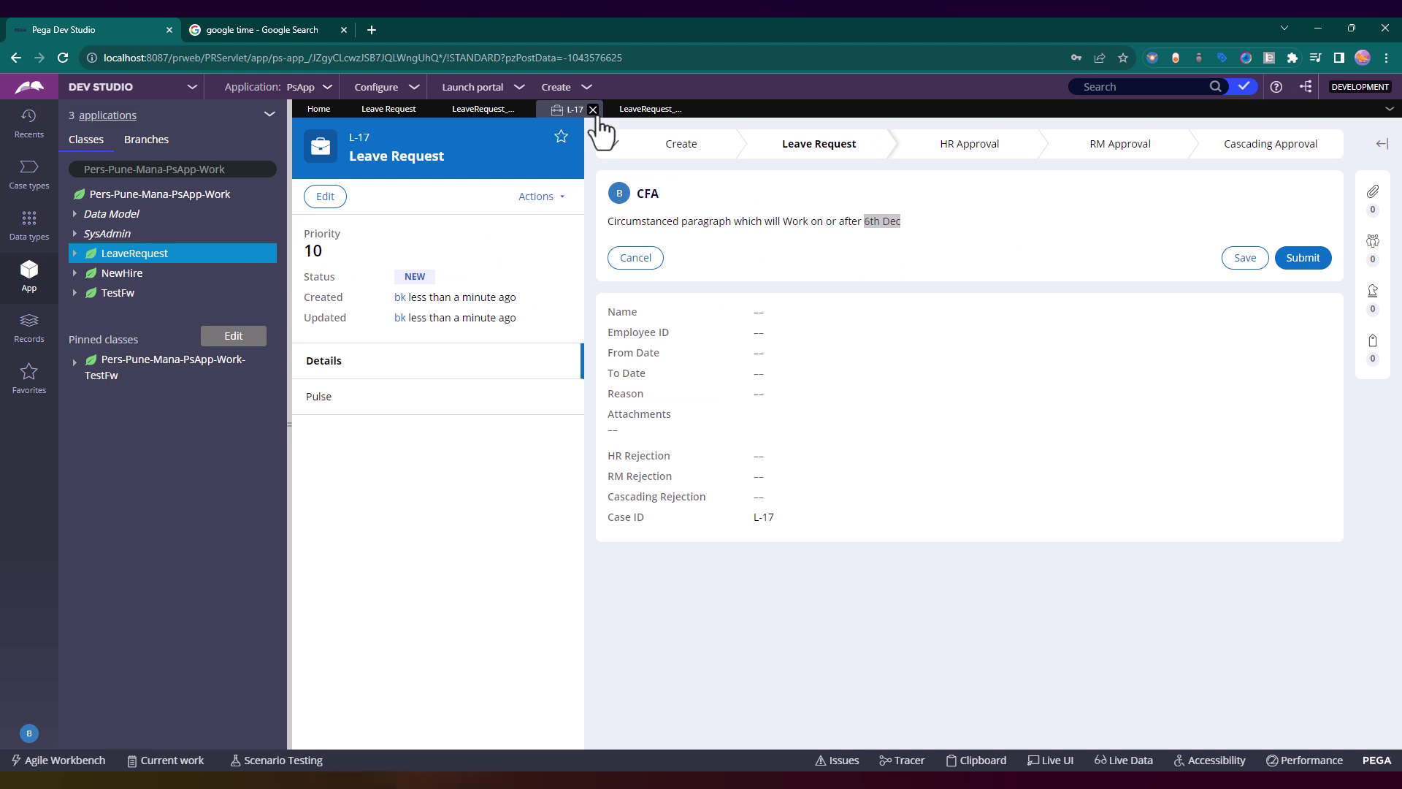
Inspect the Circumstanced Flow assignment and its outgoing connector's flow action in the checked-out flow, and compare them with case L-17
click(482, 109)
click(573, 394)
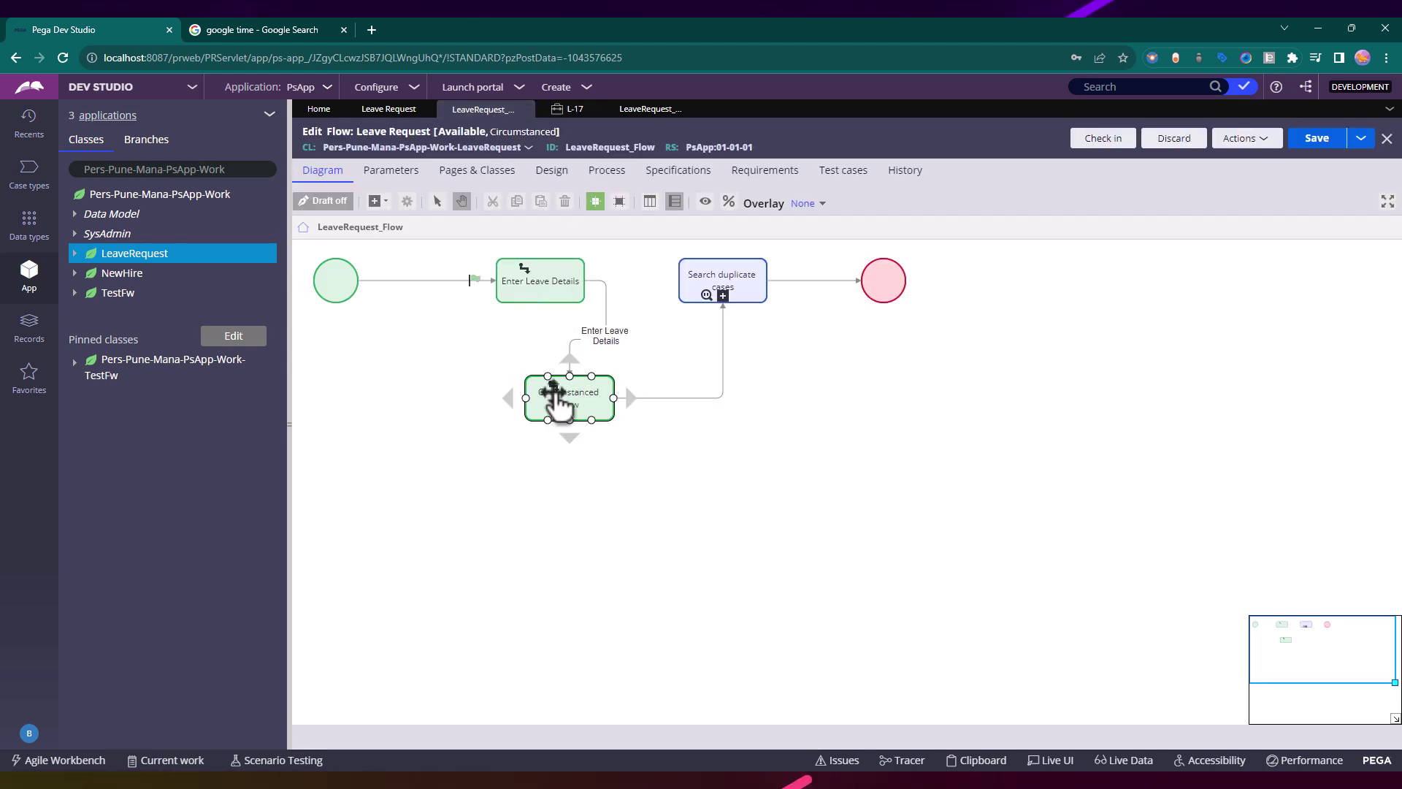
double_click(557, 395)
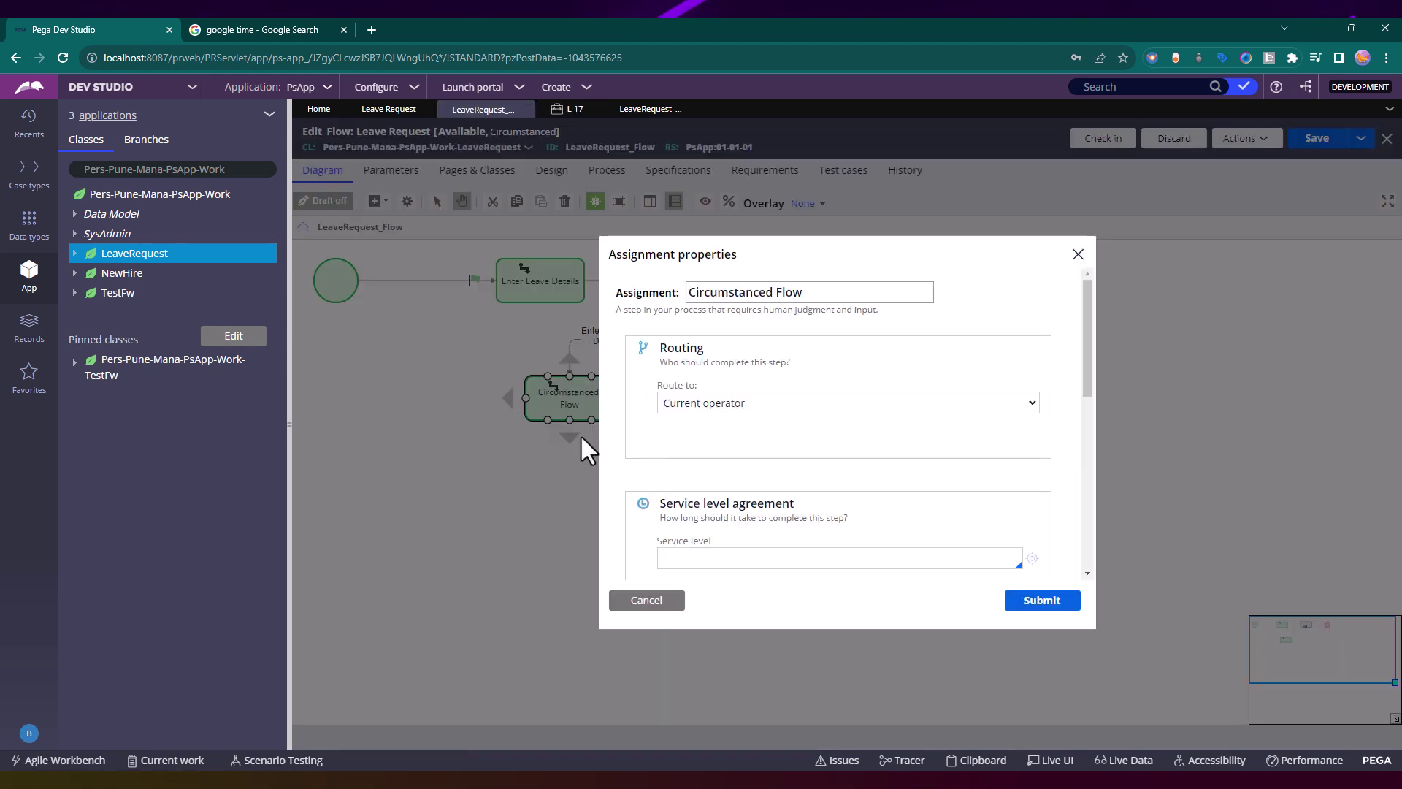
click(646, 600)
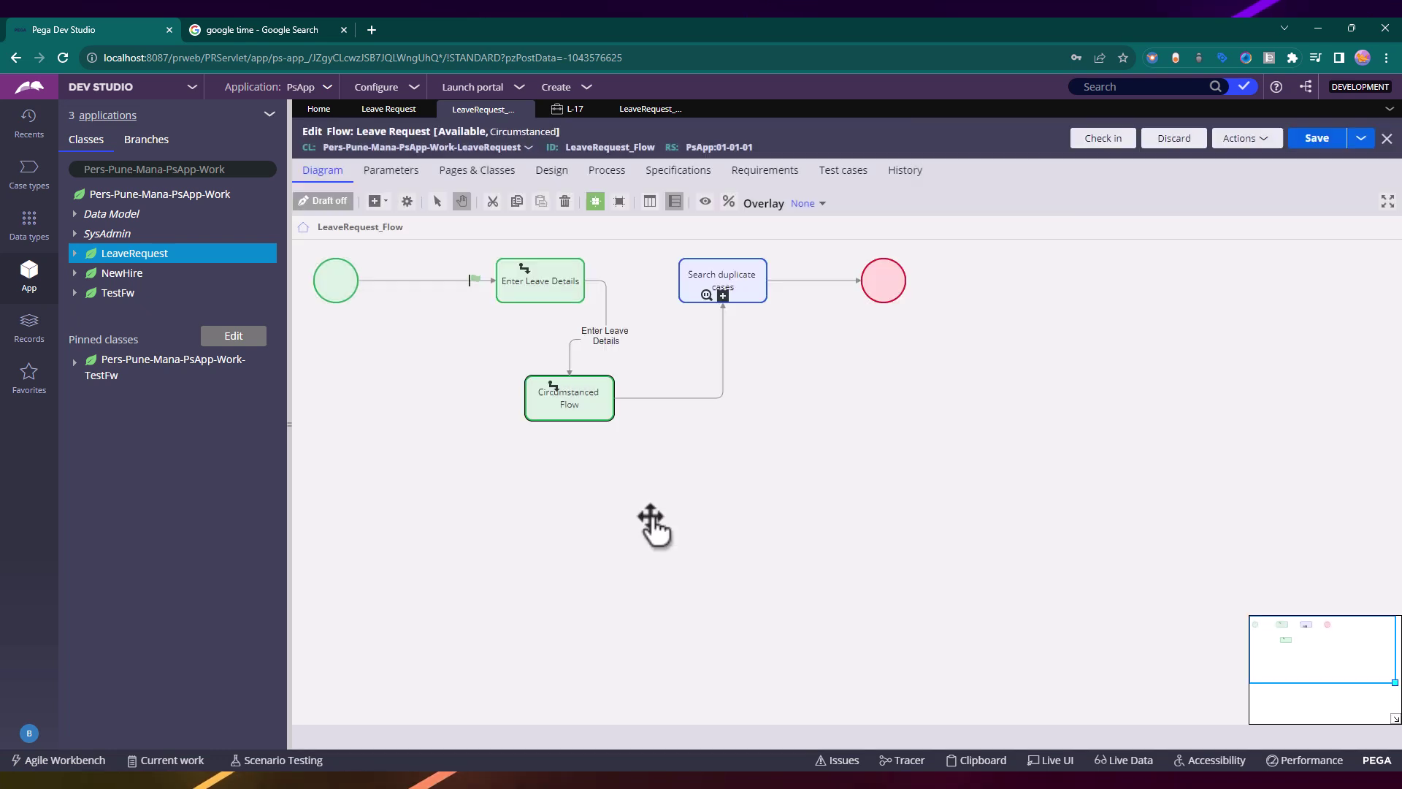
double_click(651, 401)
scroll(654, 409, down, 1)
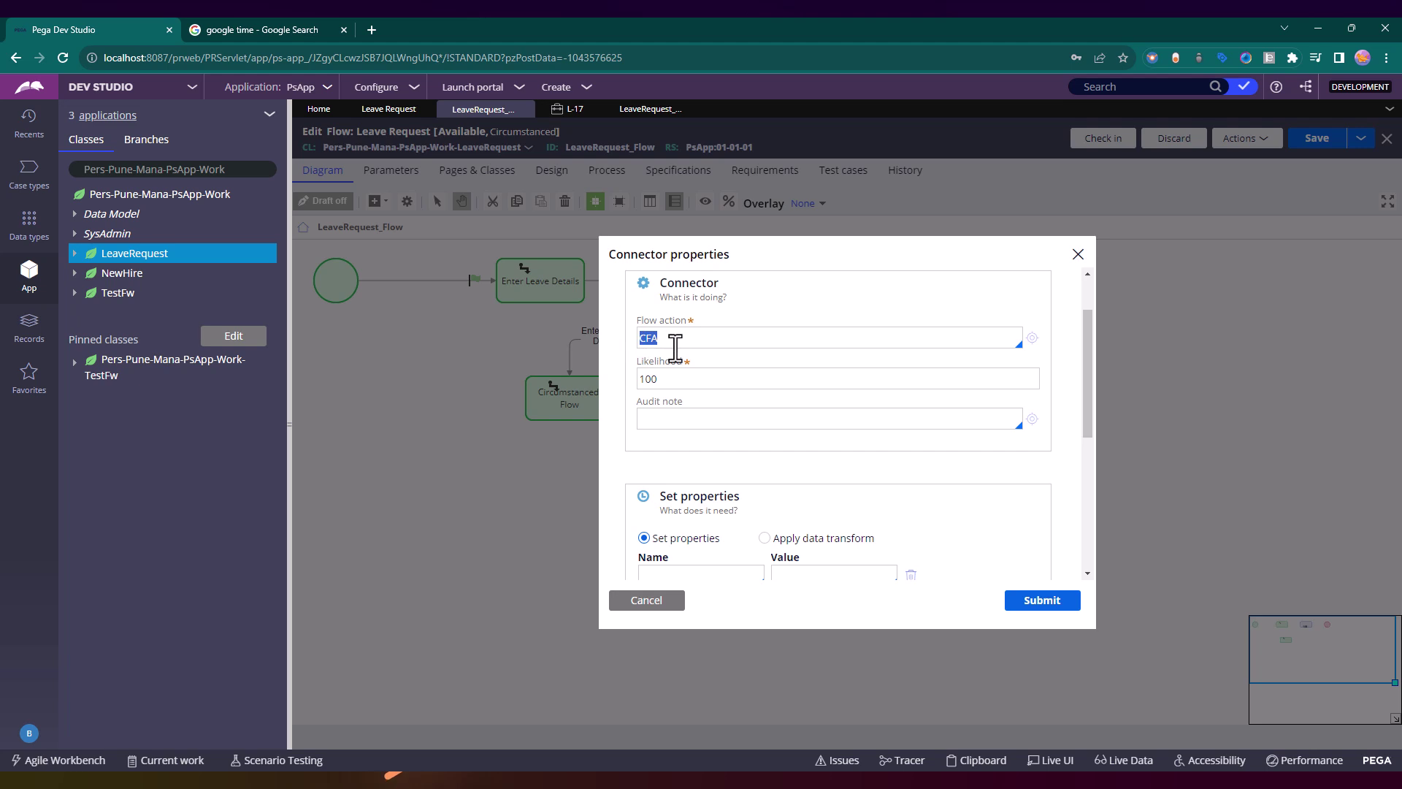
click(647, 601)
click(569, 110)
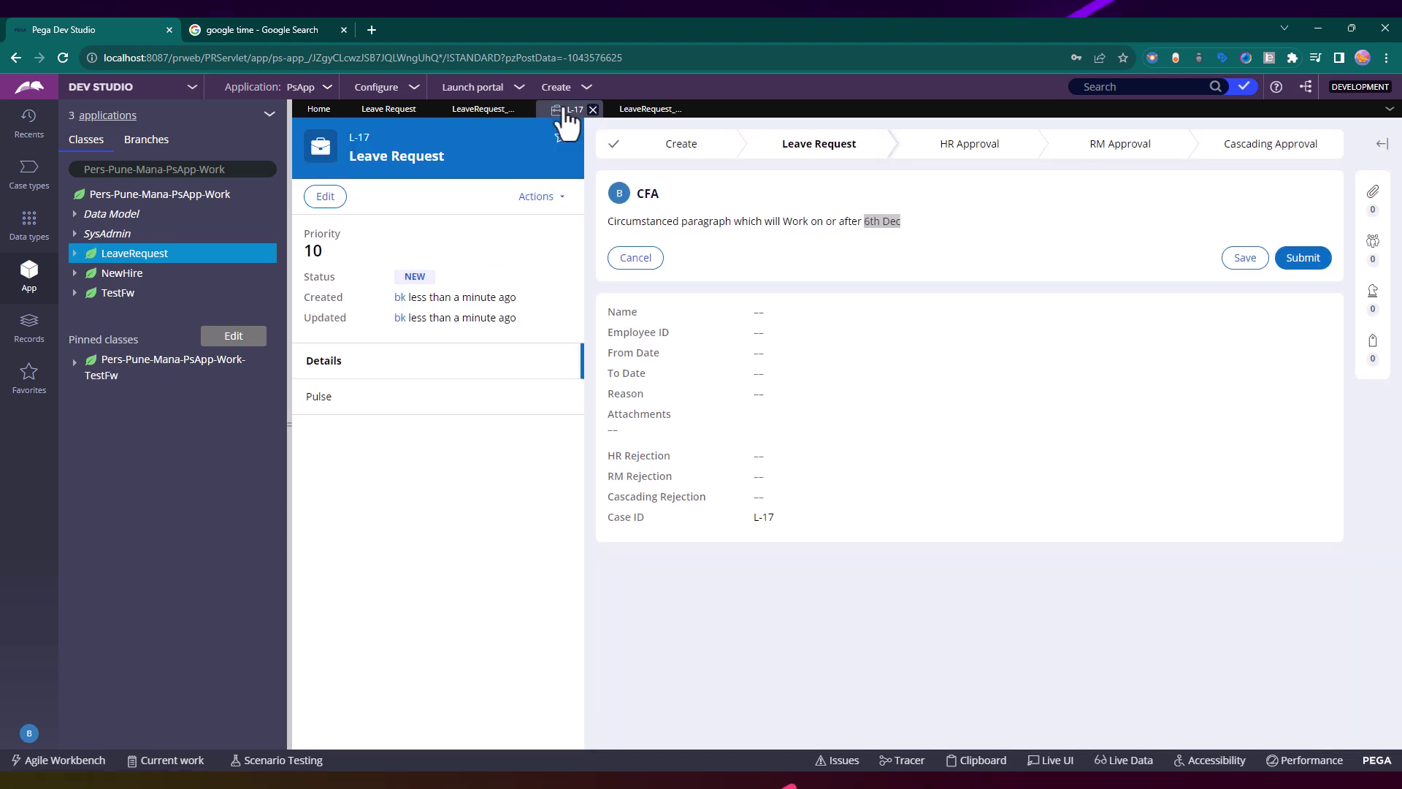